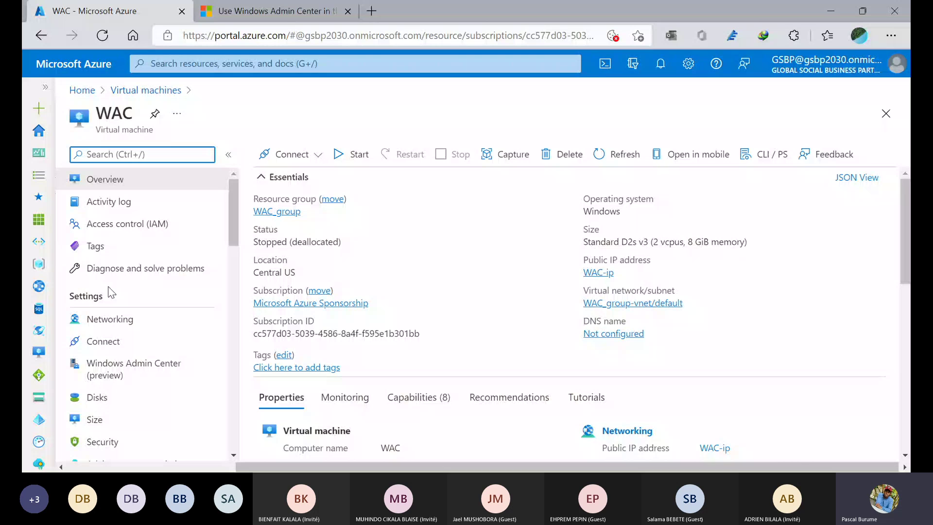
pyautogui.scroll(-1, 591, 276)
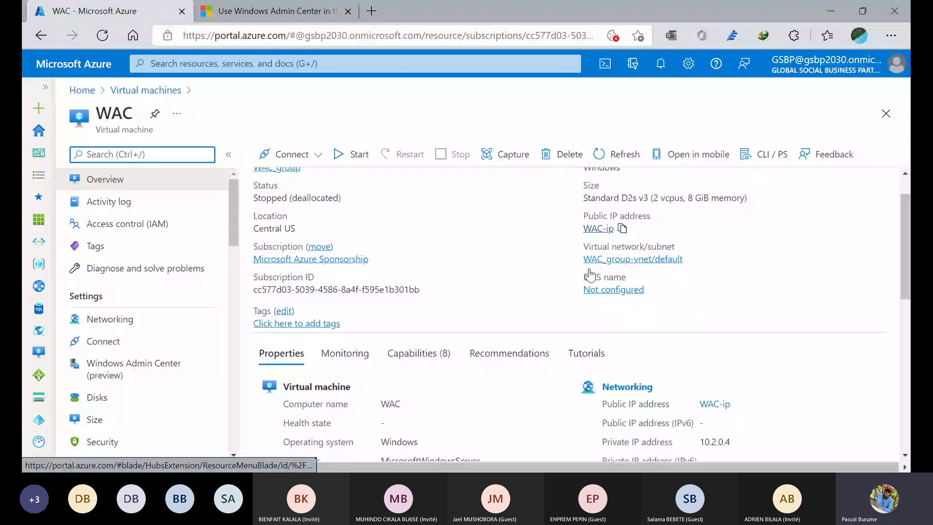
pyautogui.scroll(1, 591, 275)
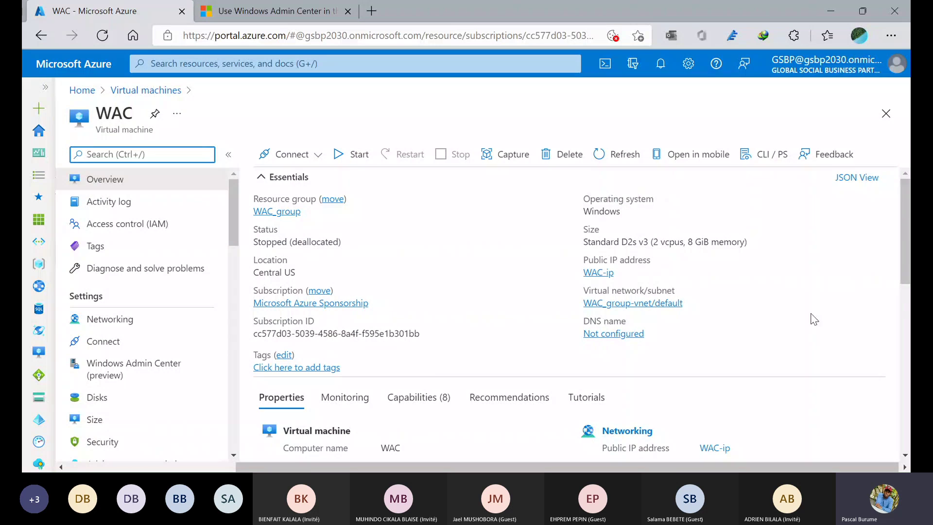
pyautogui.scroll(-2, 813, 319)
pyautogui.scroll(-2, 815, 320)
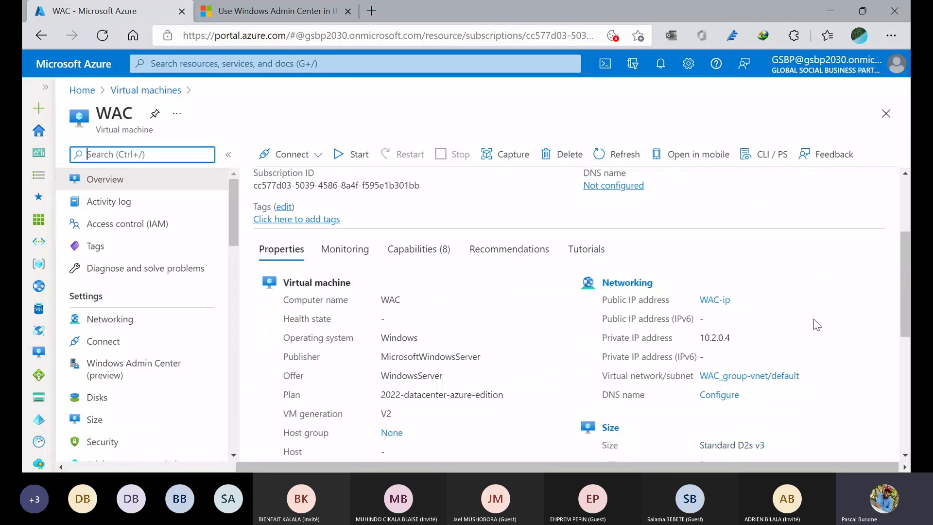
pyautogui.scroll(-2, 814, 319)
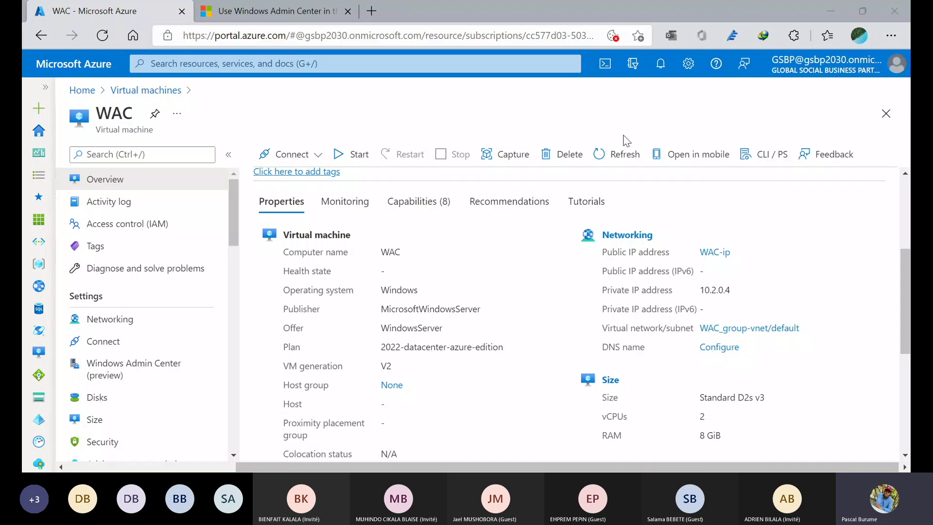
pyautogui.click(837, 4)
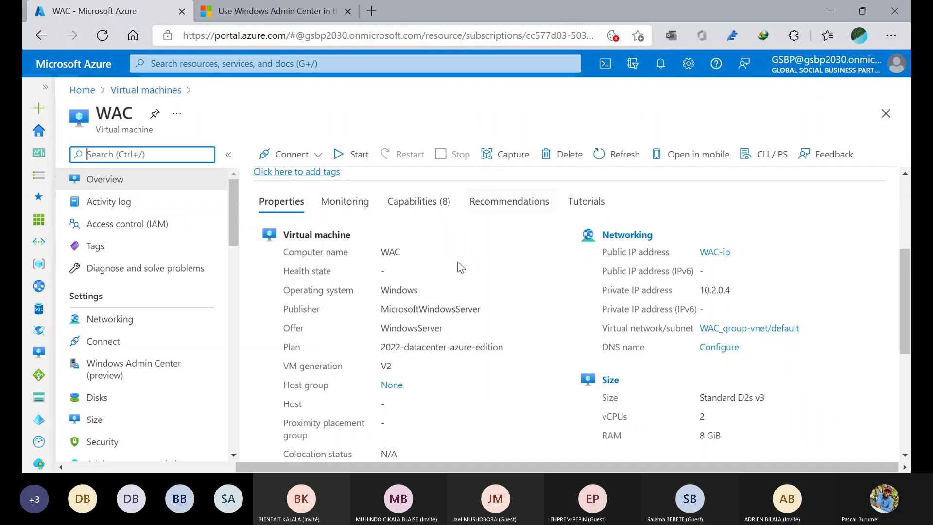
pyautogui.scroll(-1, 392, 324)
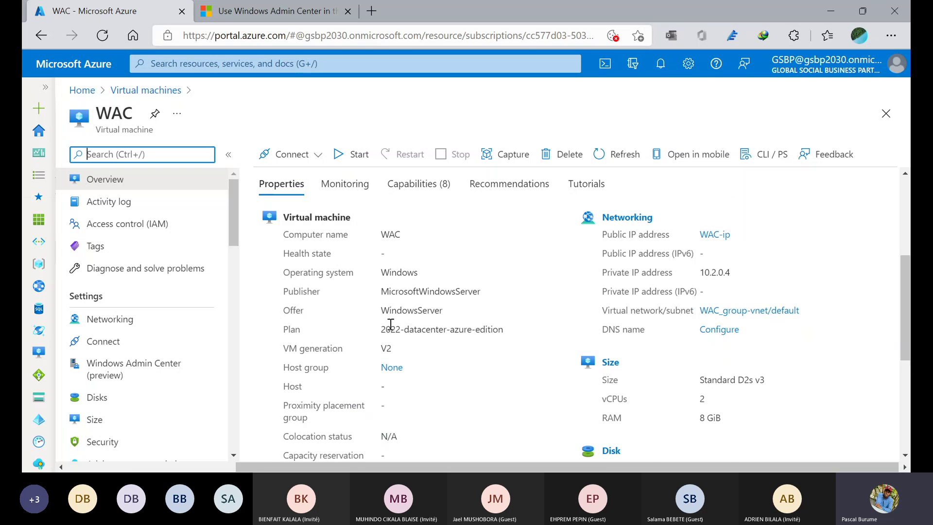
pyautogui.scroll(-3, 392, 324)
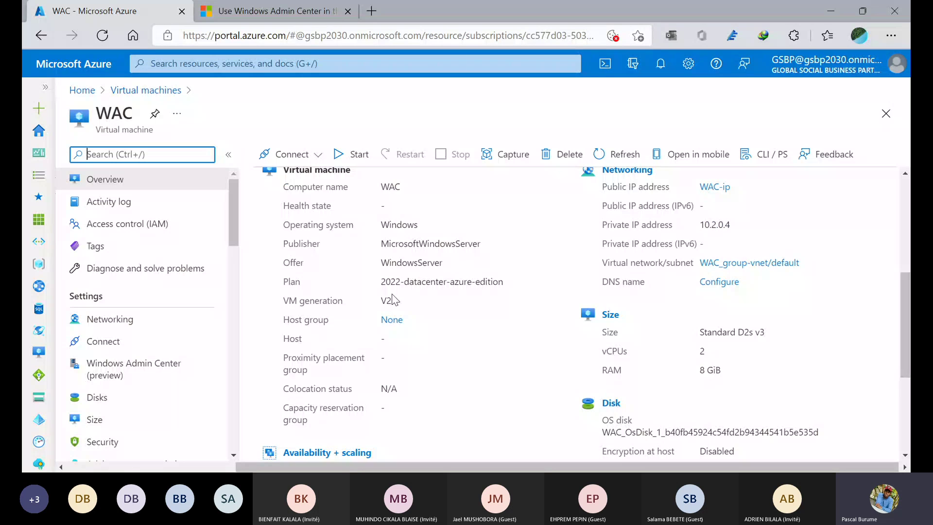
pyautogui.scroll(-4, 391, 304)
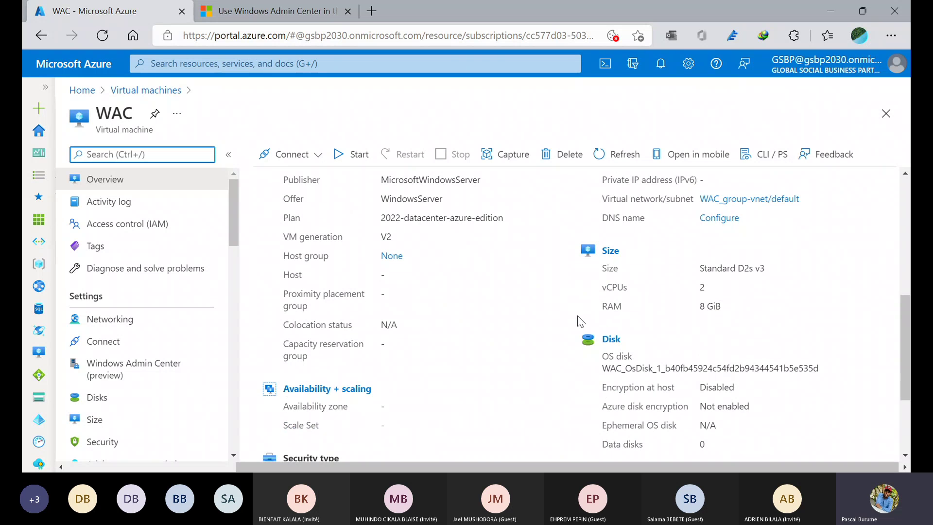
pyautogui.scroll(-5, 674, 347)
pyautogui.scroll(-2, 672, 343)
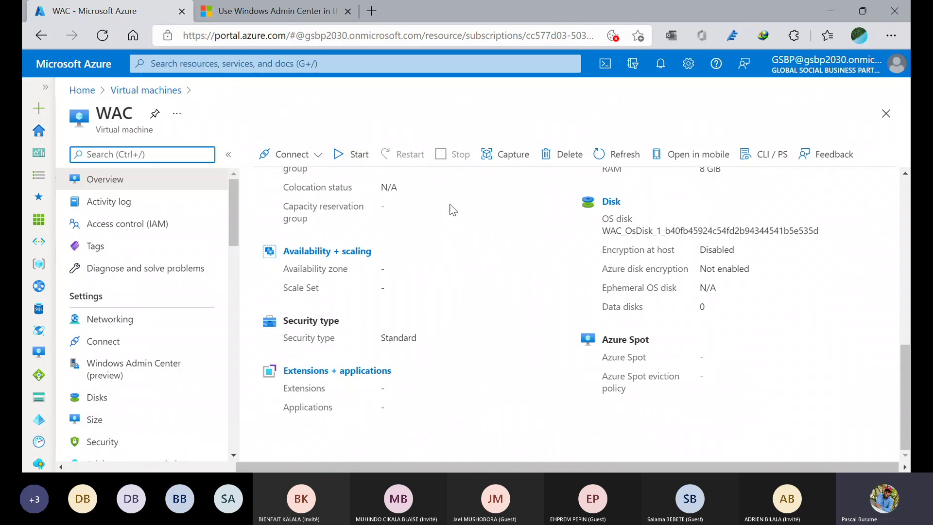
pyautogui.scroll(5, 371, 224)
pyautogui.scroll(2, 371, 223)
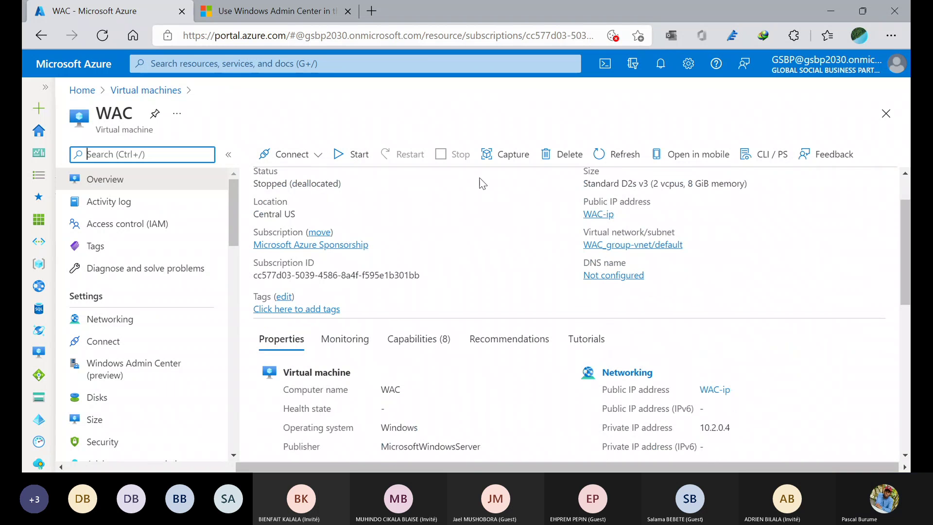
# - Start the stopped WAC virtual machine and follow its 'Starting virtual machine' progress in Notifications
pyautogui.click(351, 164)
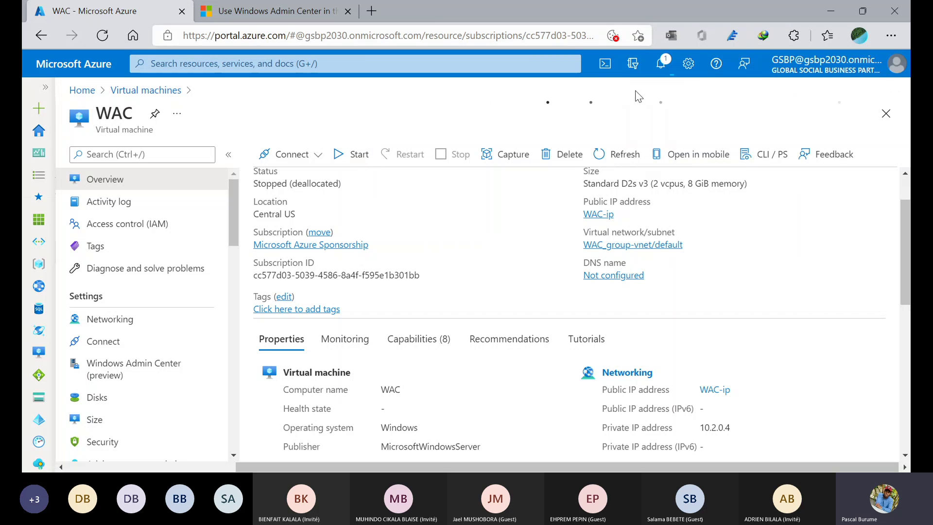
pyautogui.click(662, 72)
pyautogui.click(662, 72)
pyautogui.click(662, 72)
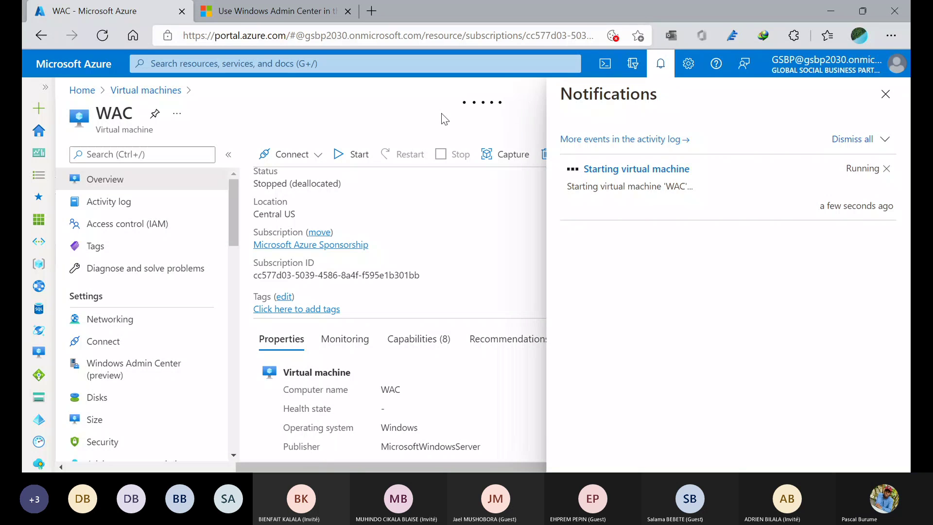
pyautogui.scroll(-3, 103, 332)
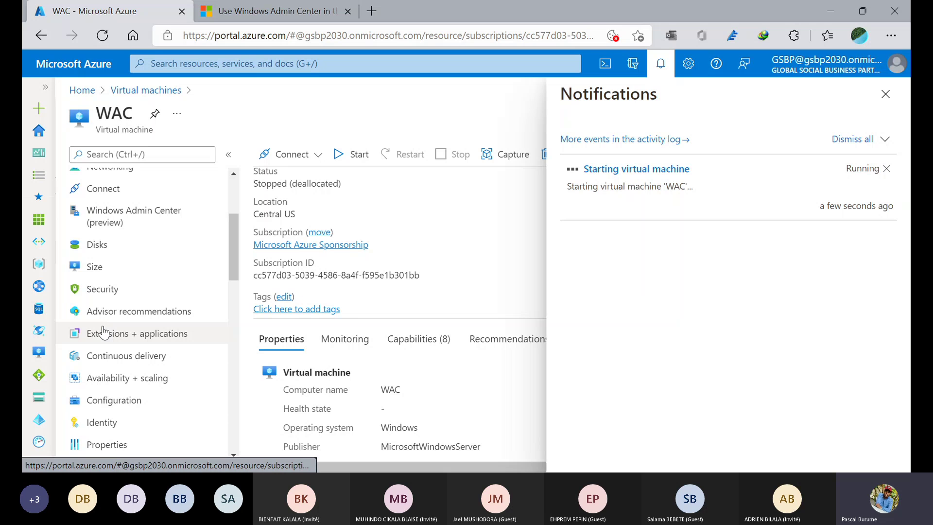
pyautogui.scroll(3, 103, 332)
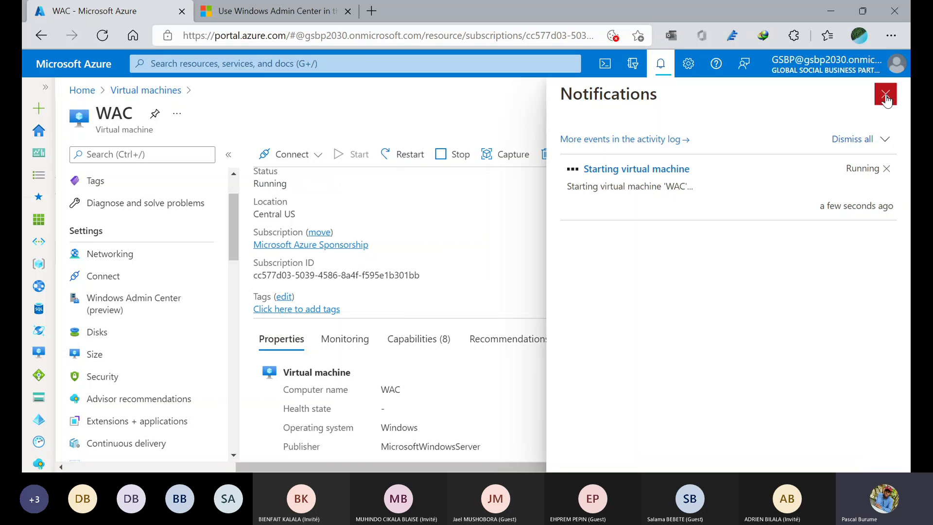
# - Close the notifications panel, the VM-started message and the still-loading install panel
pyautogui.click(886, 95)
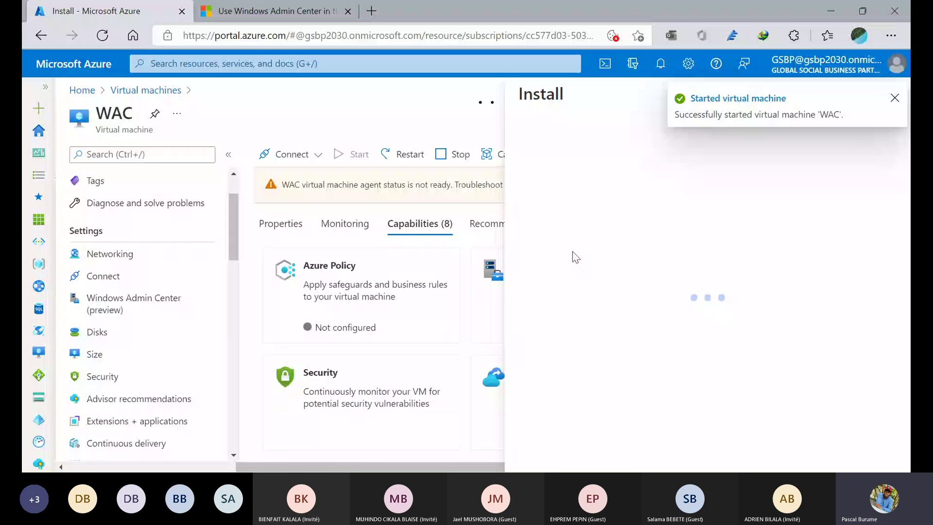
pyautogui.click(892, 96)
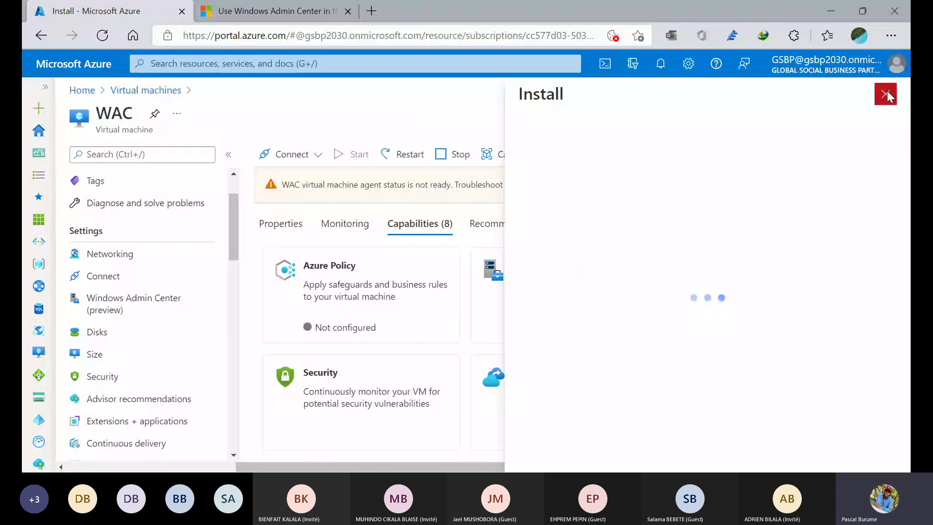
pyautogui.click(887, 95)
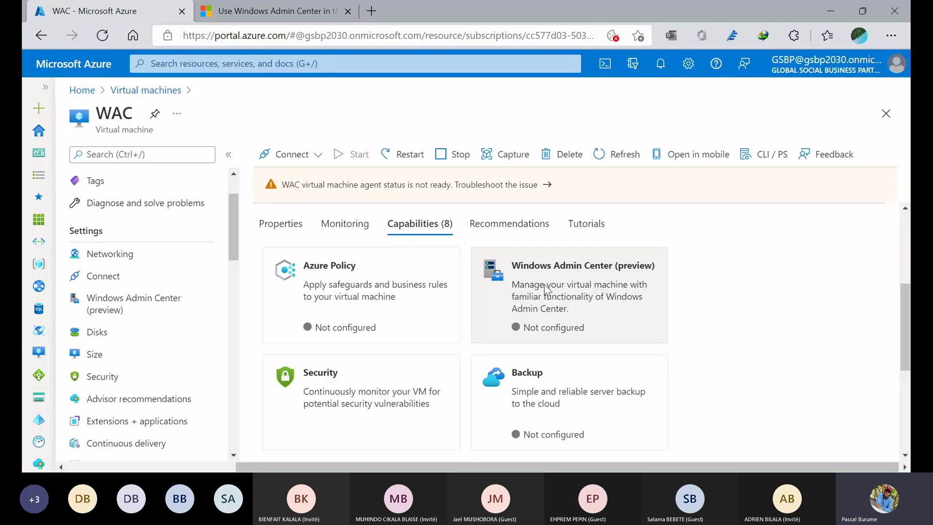
# - Preview the Windows Admin Center install panel, cancel it, and open the VM's Windows Admin Center (preview) page
pyautogui.click(545, 287)
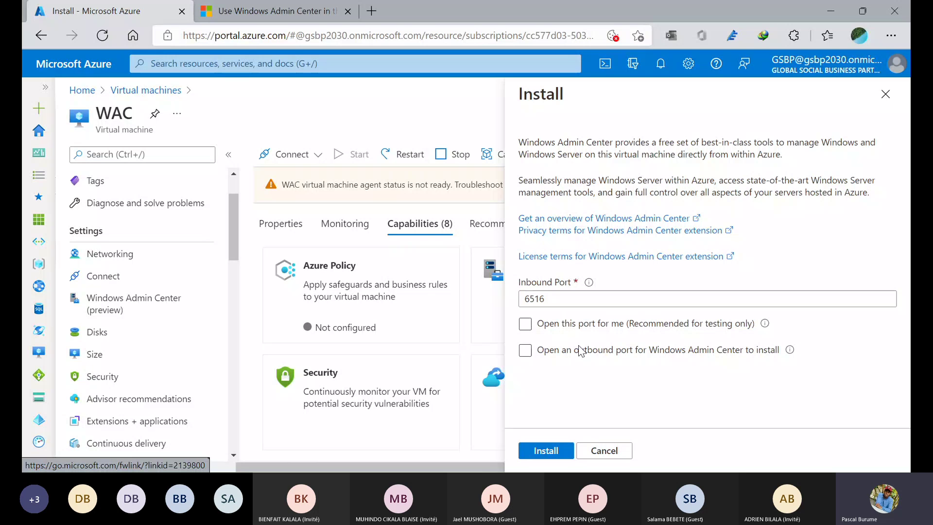
pyautogui.click(611, 323)
pyautogui.click(886, 95)
pyautogui.click(77, 304)
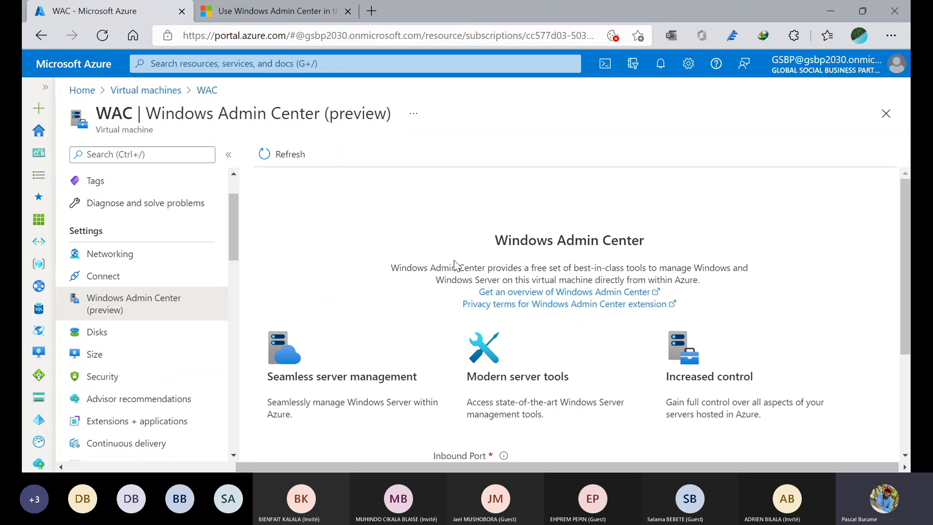
# - Install the Windows Admin Center extension with inbound port 6516 and an outbound port opened automatically
pyautogui.scroll(-3, 454, 261)
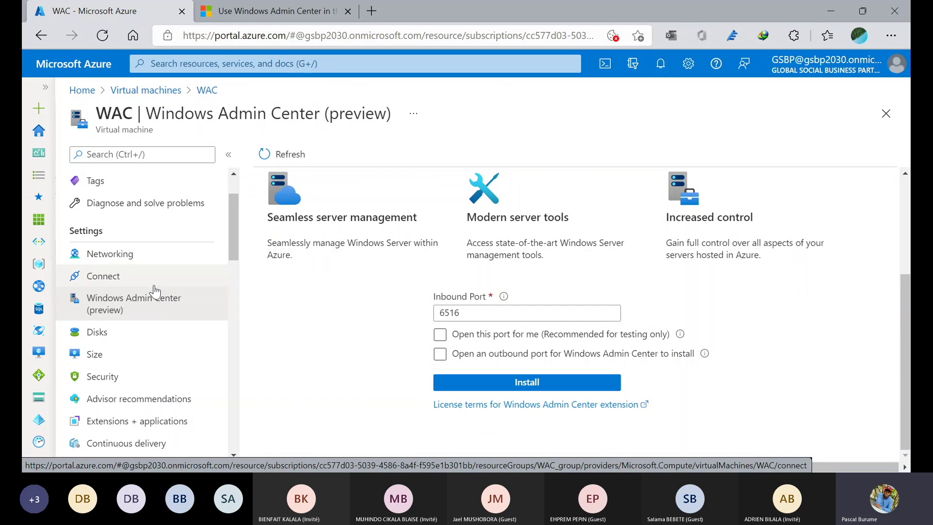
pyautogui.scroll(2, 154, 292)
pyautogui.scroll(2, 338, 269)
pyautogui.scroll(-1, 339, 269)
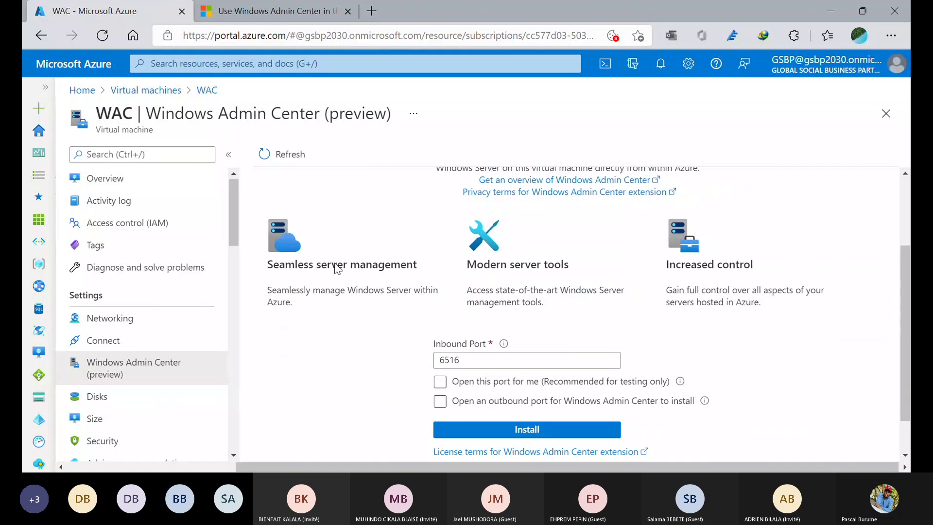
pyautogui.scroll(1, 337, 269)
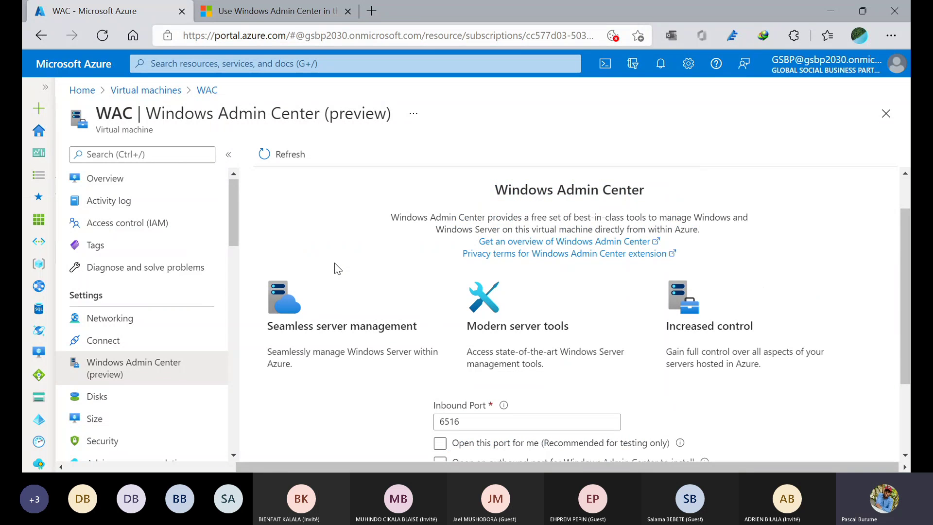
pyautogui.scroll(-2, 338, 269)
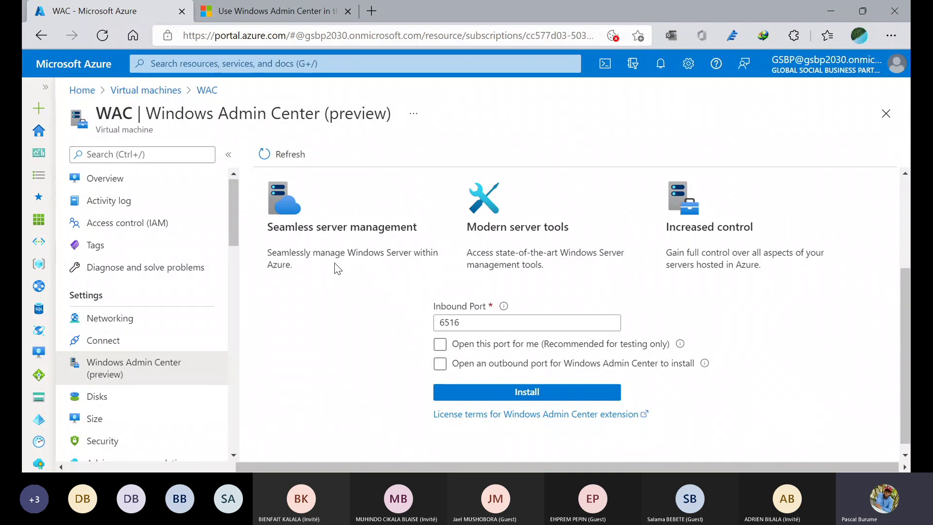
pyautogui.click(442, 346)
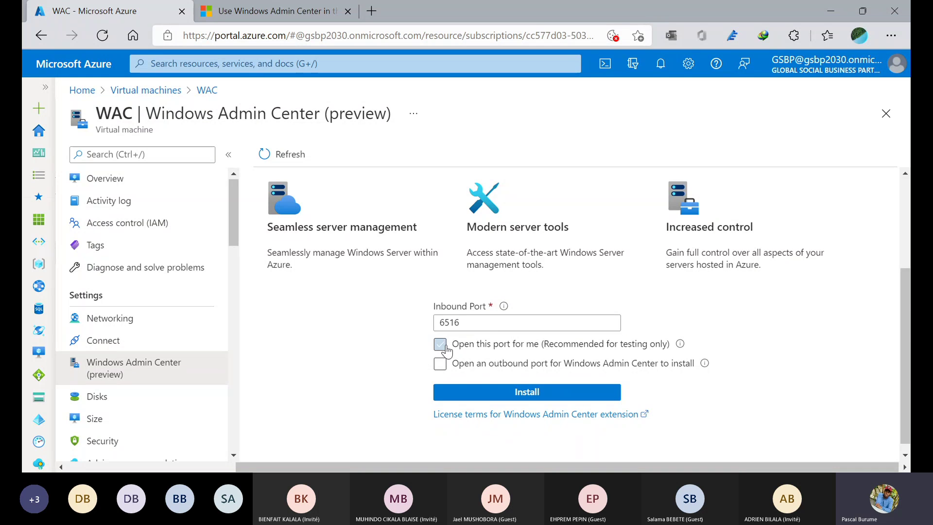
pyautogui.scroll(-1, 480, 378)
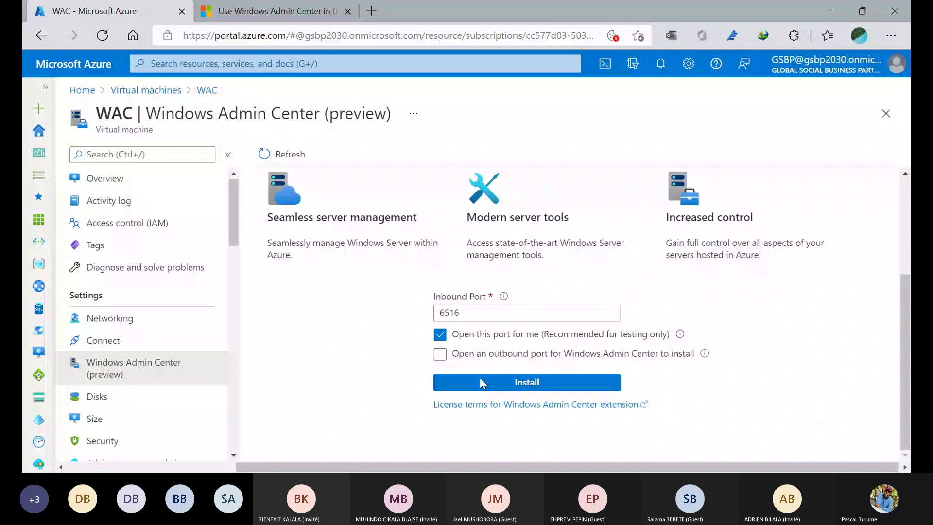
pyautogui.click(445, 357)
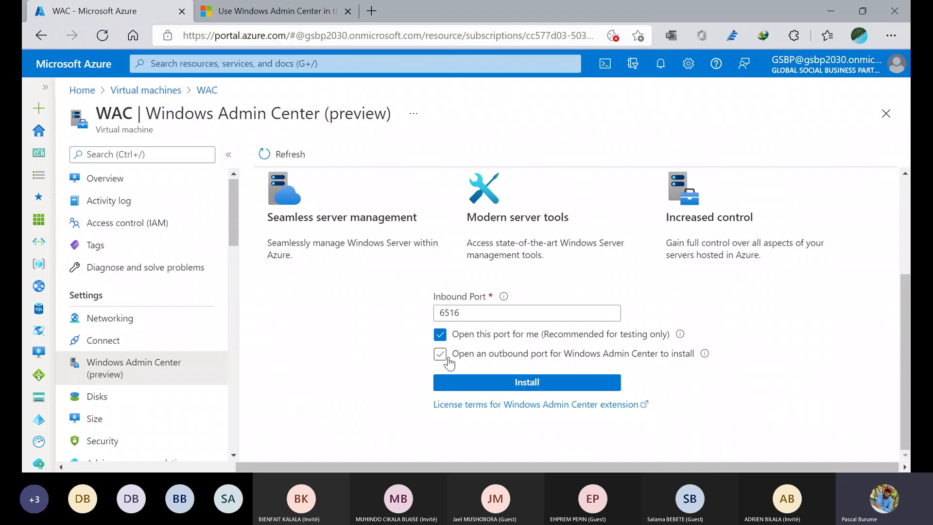
pyautogui.click(446, 358)
pyautogui.click(457, 384)
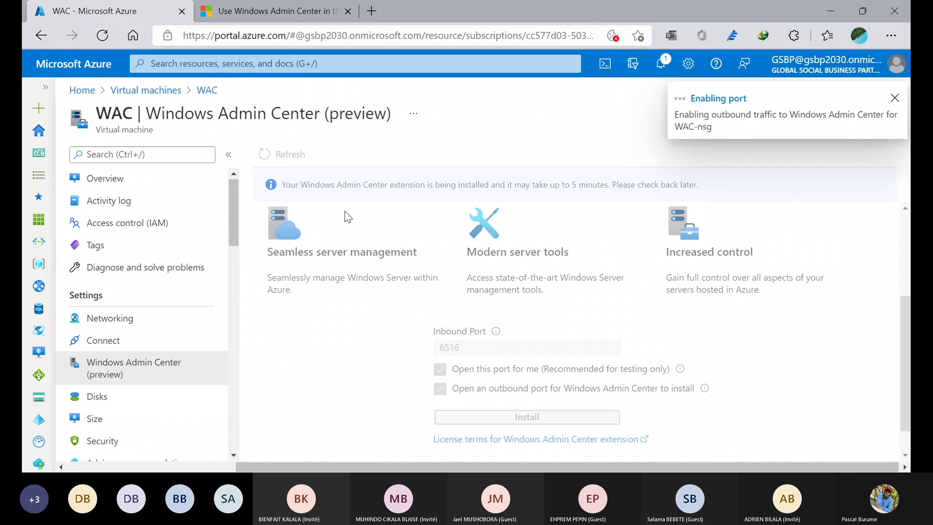
# - Return to the Windows Admin Center docs article tab in the browser
pyautogui.click(252, 6)
pyautogui.scroll(8, 302, 155)
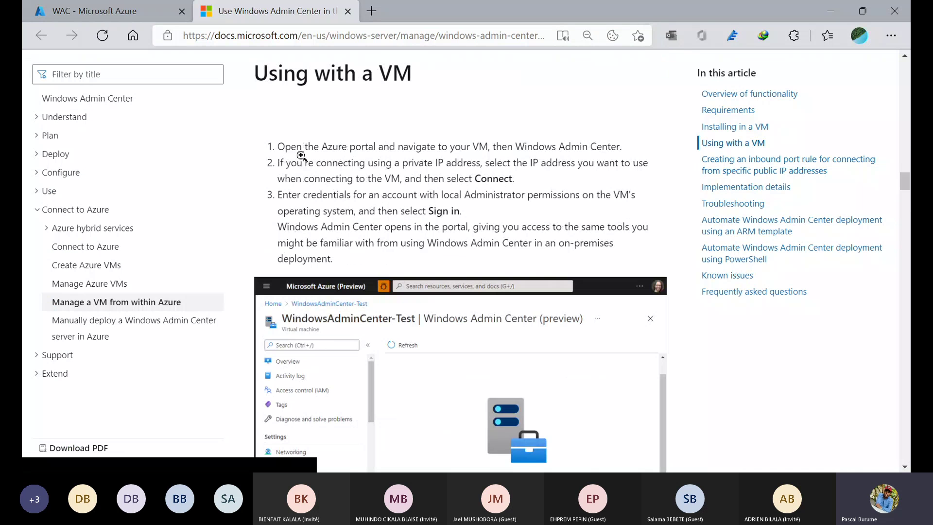
pyautogui.scroll(10, 301, 156)
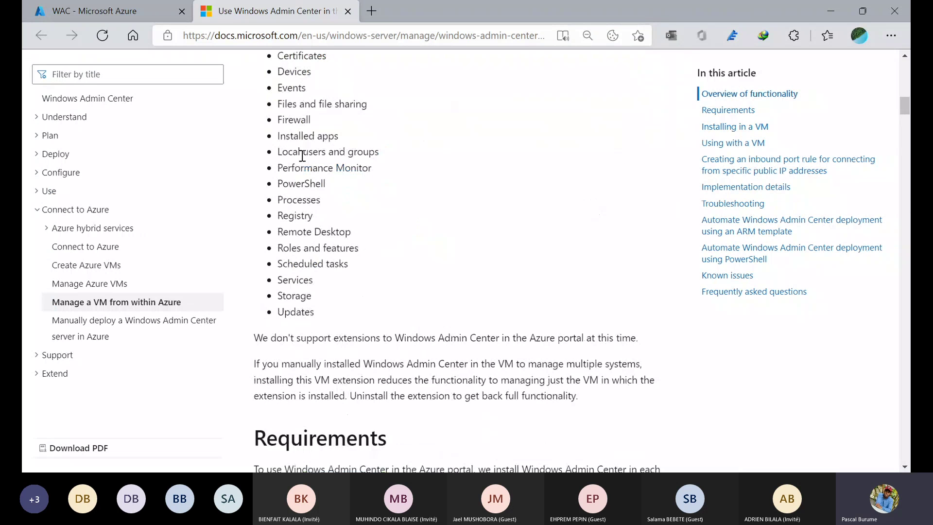
pyautogui.scroll(10, 302, 156)
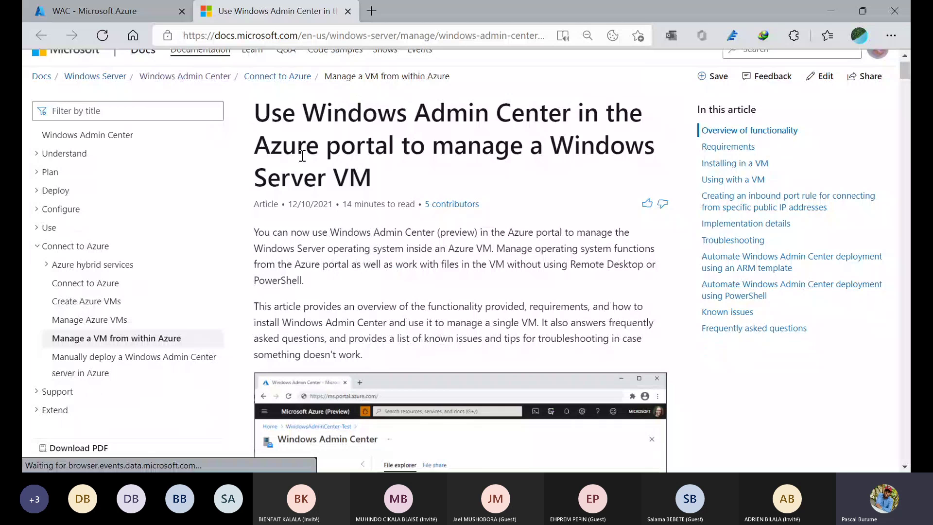
# - Change the article URL's language code from en-us to fr-fr and load the French version
pyautogui.click(316, 35)
pyautogui.click(315, 33)
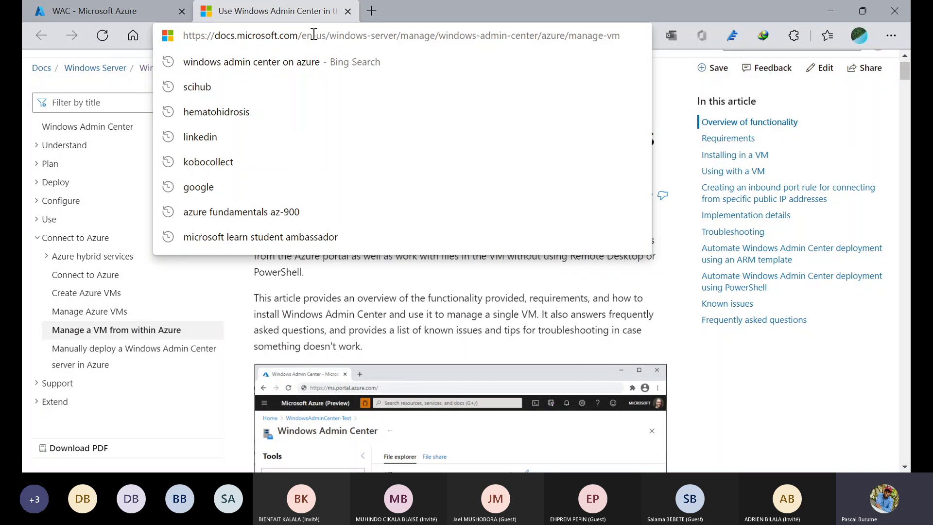
pyautogui.press('BackSpace')
pyautogui.press('BackSpace')
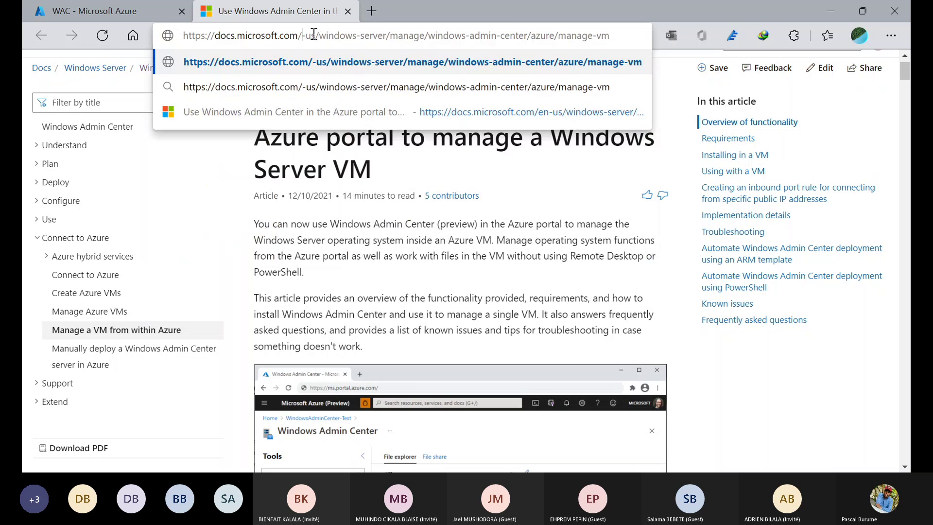
pyautogui.write('fr')
pyautogui.press('Right')
pyautogui.press('Right')
pyautogui.press('Right')
pyautogui.press('BackSpace')
pyautogui.press('BackSpace')
pyautogui.write('fr\\')
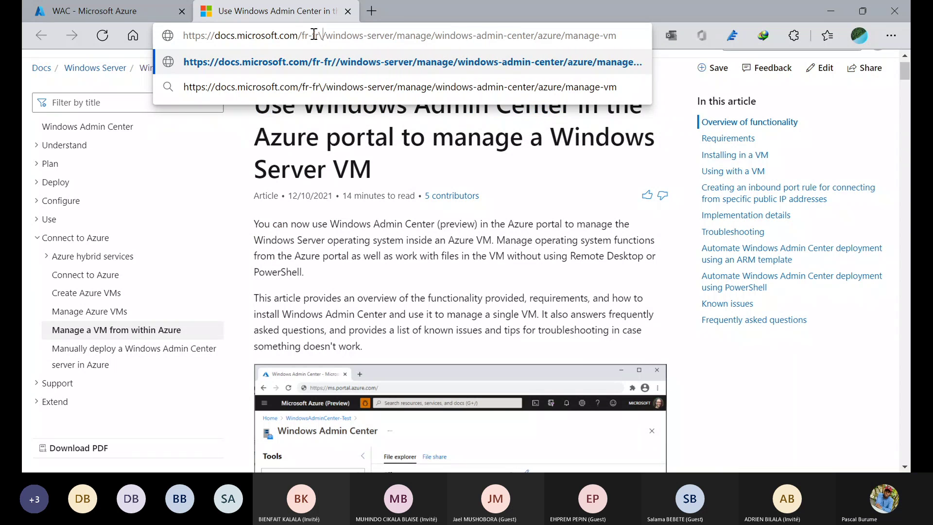
pyautogui.press('BackSpace')
pyautogui.press('Return')
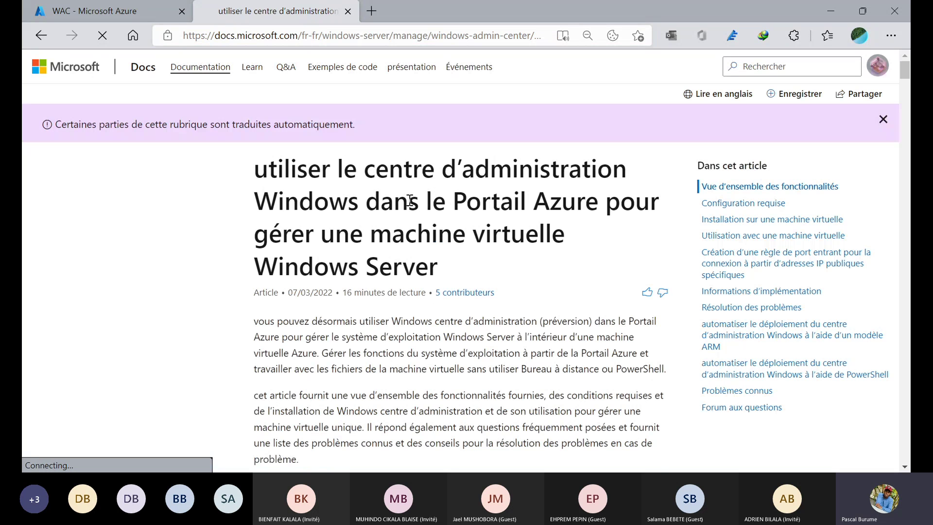
# - Skim the French article, then switch over to the presentation
pyautogui.scroll(-5, 409, 200)
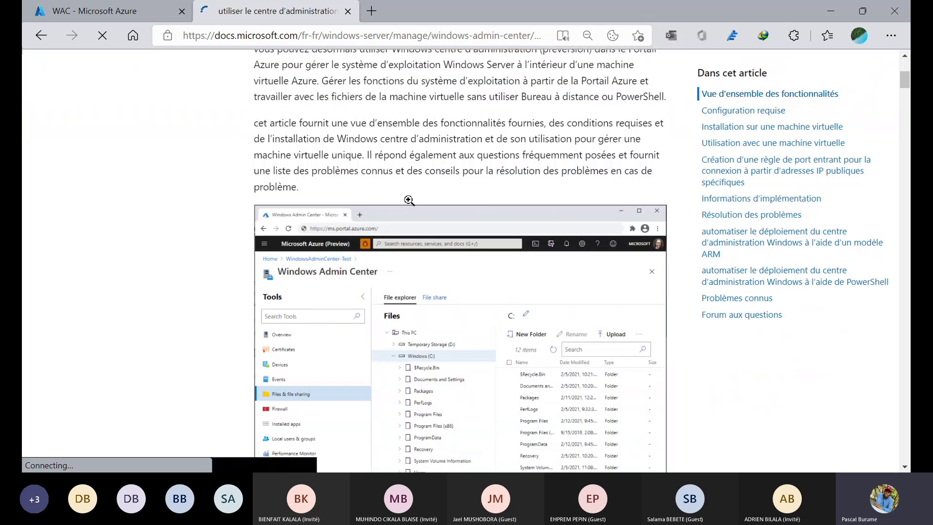
pyautogui.scroll(5, 409, 201)
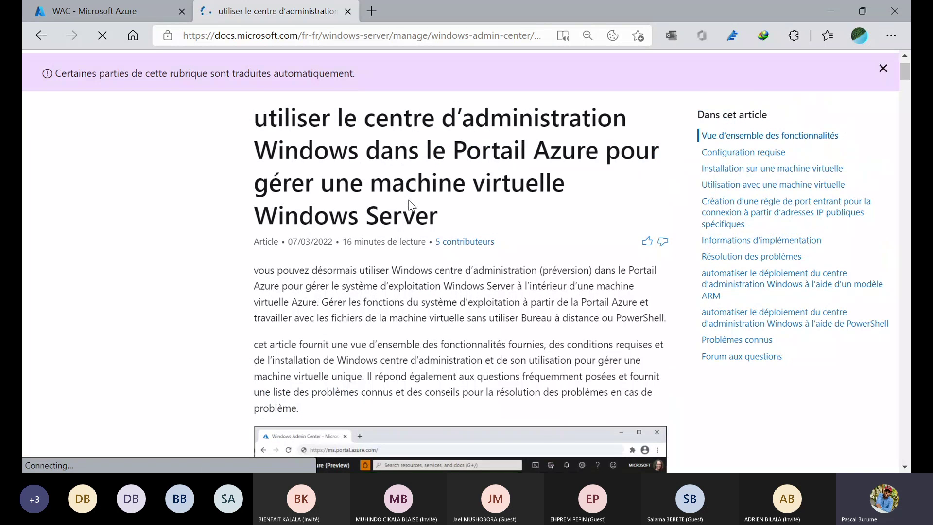
pyautogui.scroll(-10, 410, 204)
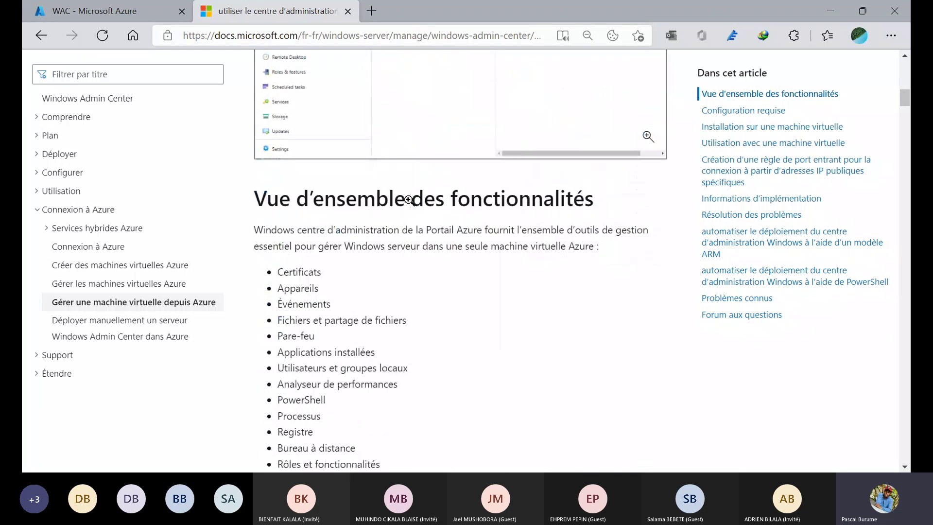
pyautogui.hotkey('alt', 'Tab')
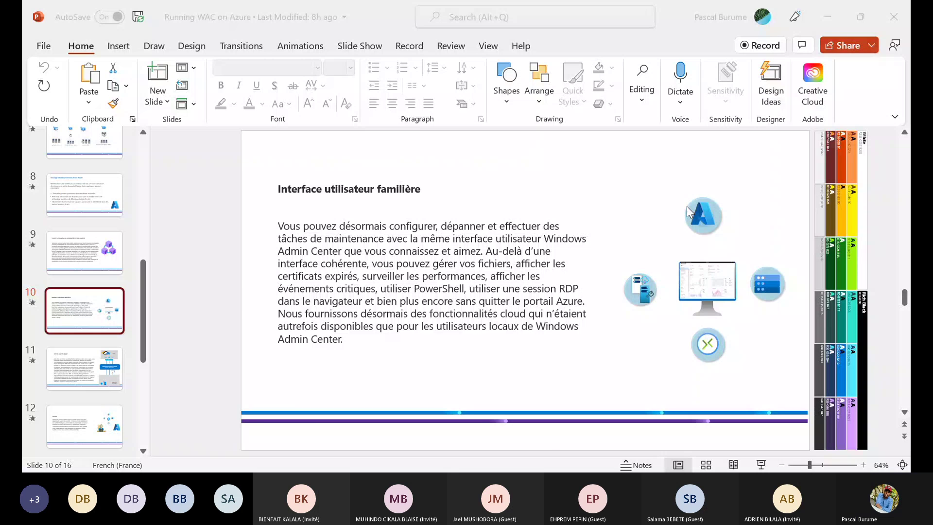
# - Bring PowerPoint forward and play the slide show full screen from 'Conçu pour le cloud'
pyautogui.click(548, 438)
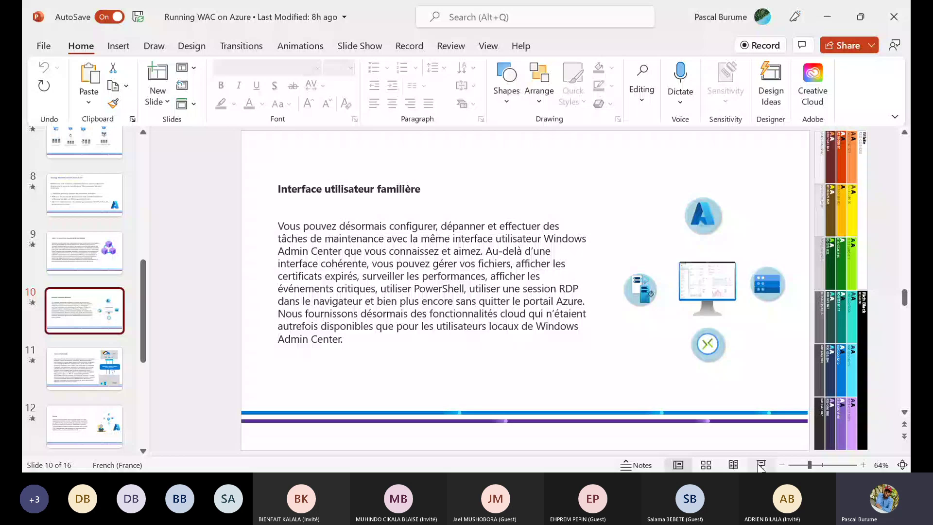
pyautogui.click(761, 465)
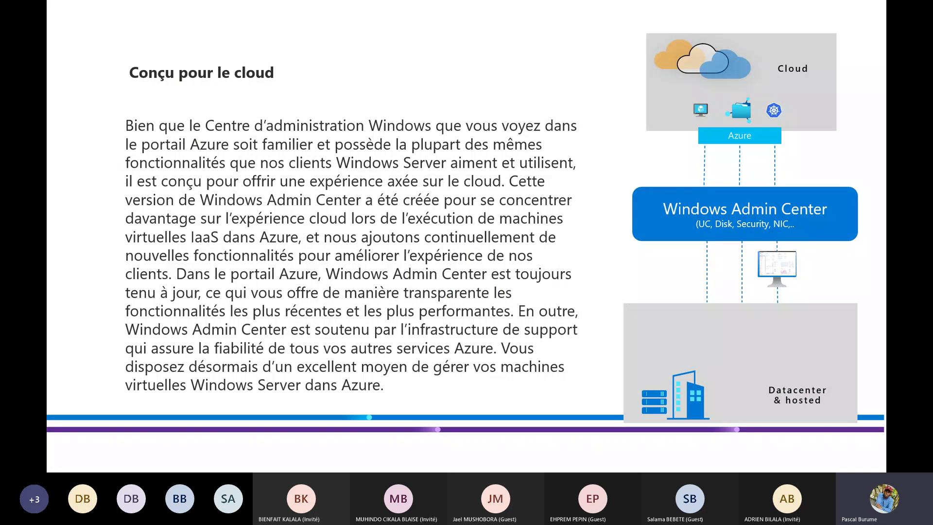
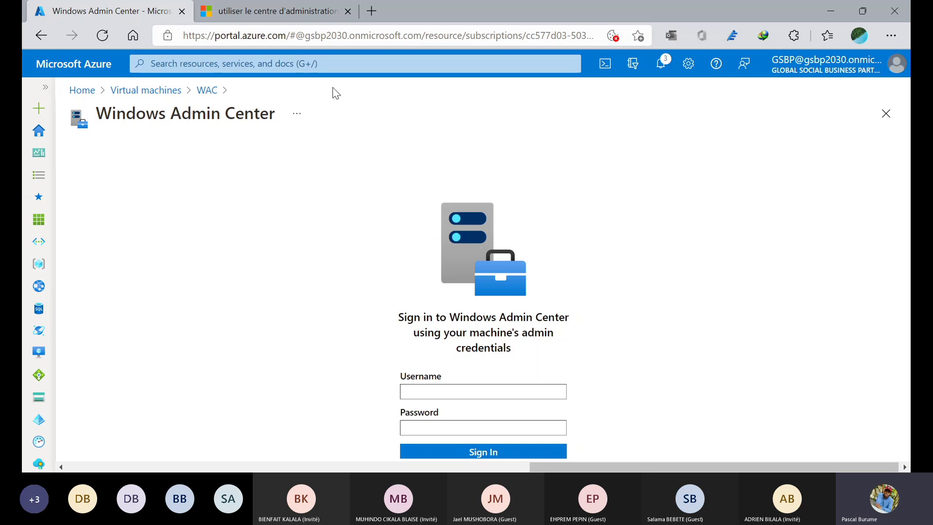
# - Switch to the Windows Admin Center docs article, enlarge its screenshot, then close it
pyautogui.click(286, 7)
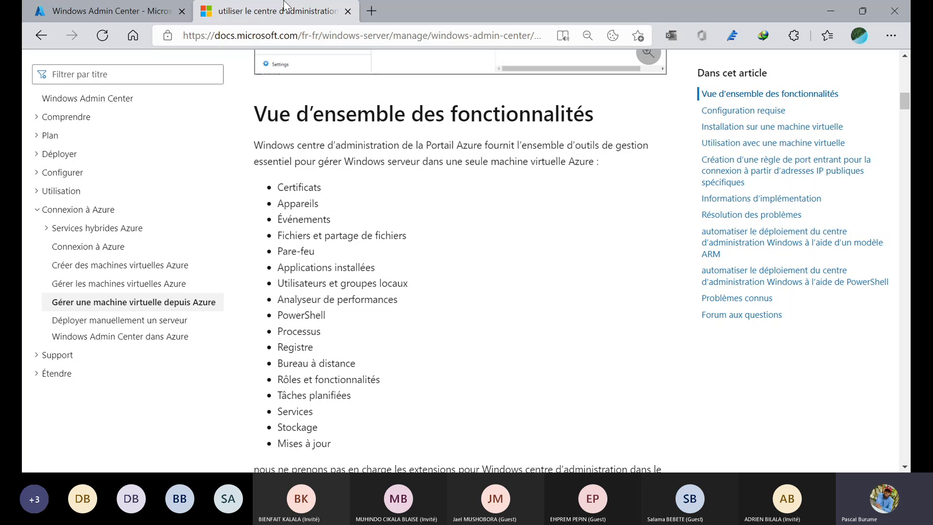
pyautogui.scroll(-10, 397, 238)
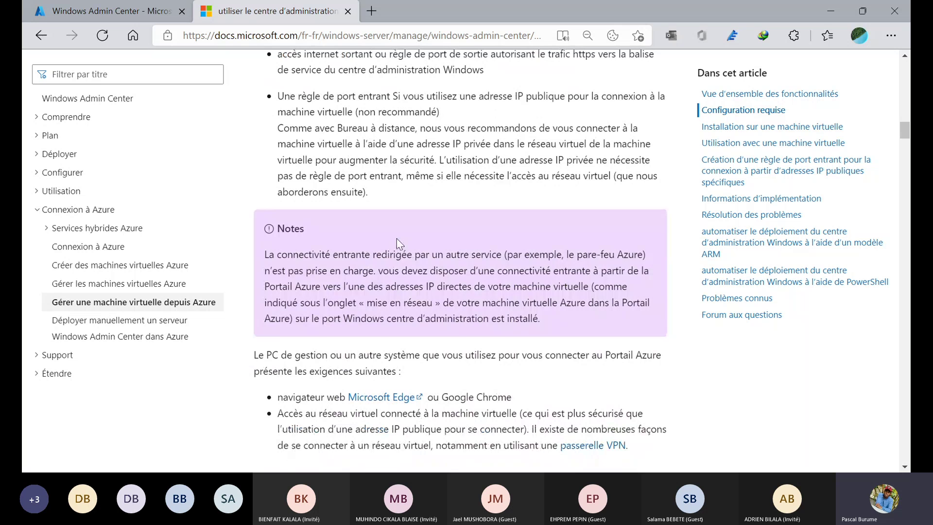
pyautogui.scroll(-8, 397, 238)
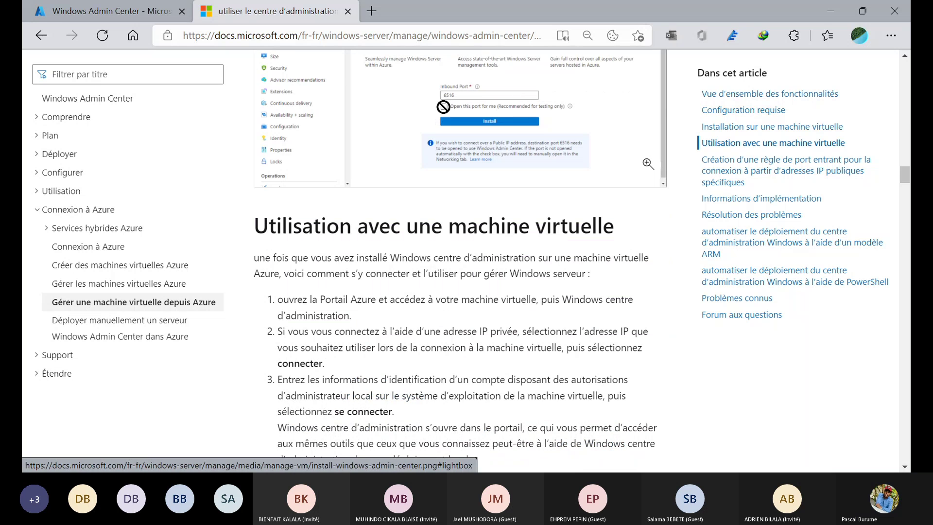
pyautogui.click(444, 106)
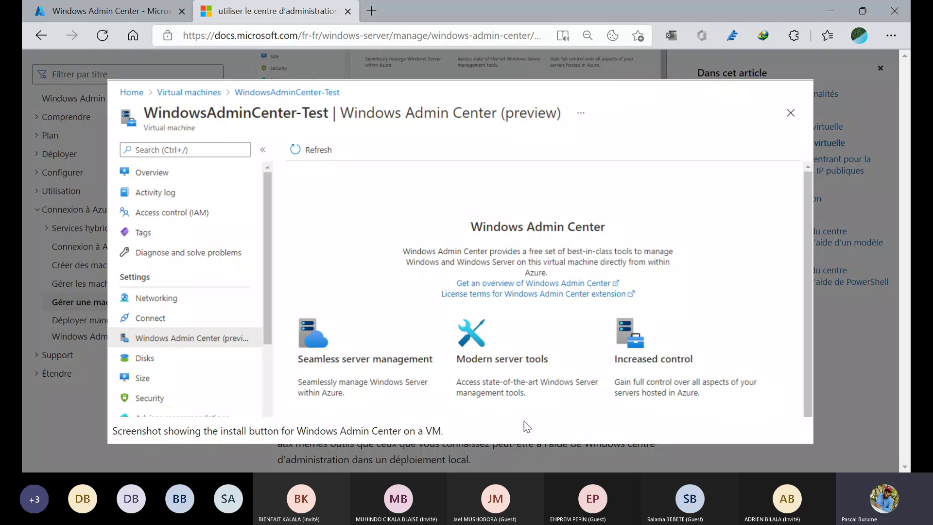
pyautogui.scroll(-3, 512, 408)
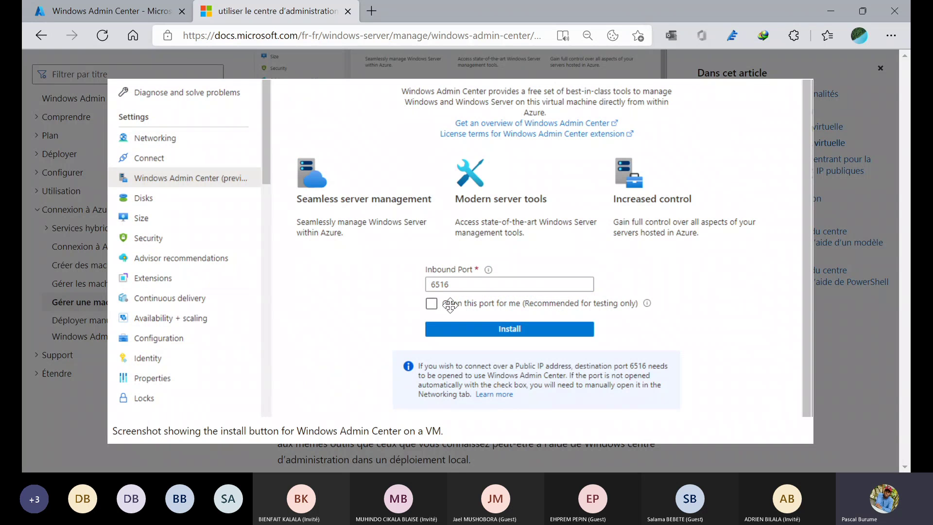
pyautogui.click(886, 213)
# - Scroll to the 'Création d'une règle de port entrant' section of the article
pyautogui.scroll(-10, 629, 328)
pyautogui.scroll(-9, 622, 307)
pyautogui.scroll(6, 622, 306)
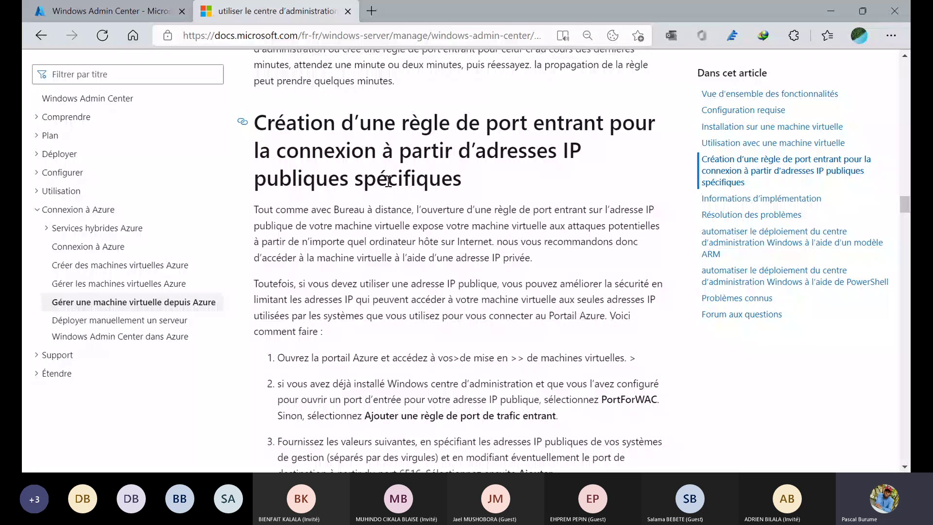
# - Review the port 6516 Champ/Valeur table, then return to 'Utilisation avec une machine virtuelle'
pyautogui.scroll(-5, 389, 181)
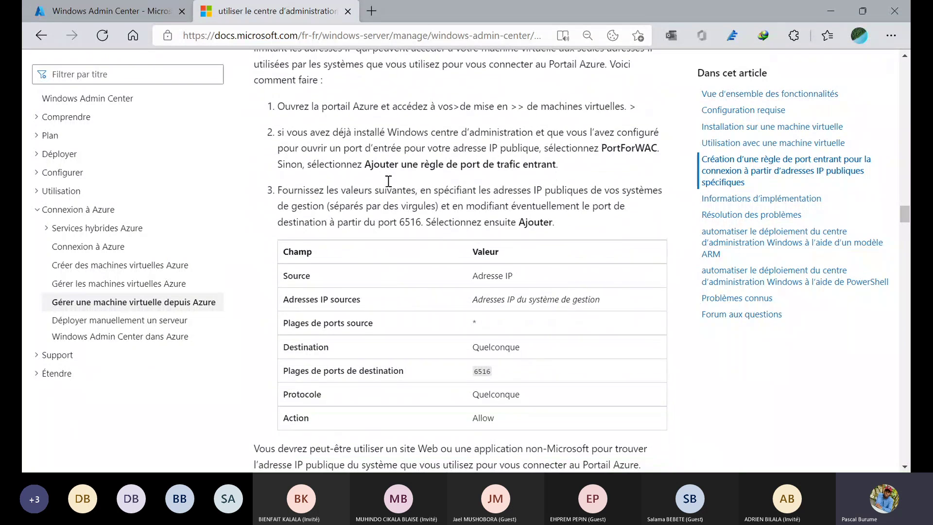
pyautogui.scroll(1, 388, 181)
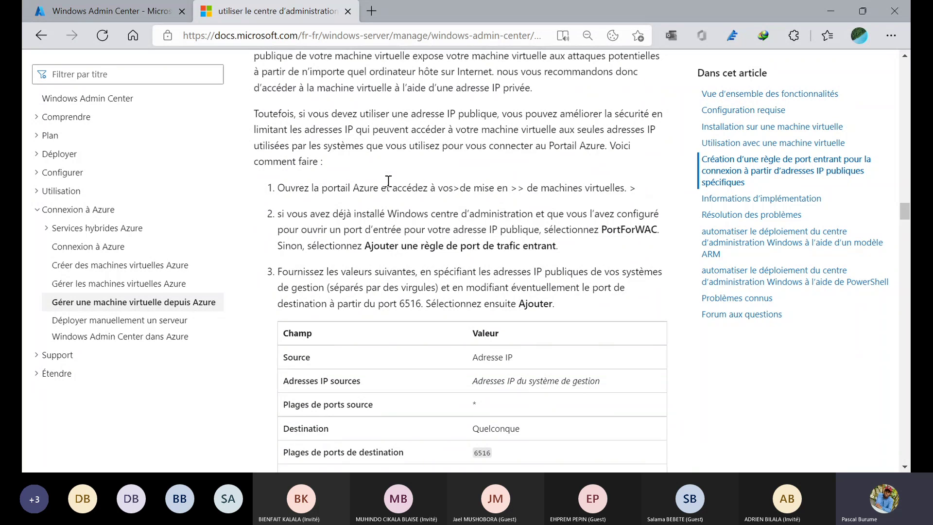
pyautogui.scroll(-3, 389, 181)
pyautogui.scroll(4, 388, 181)
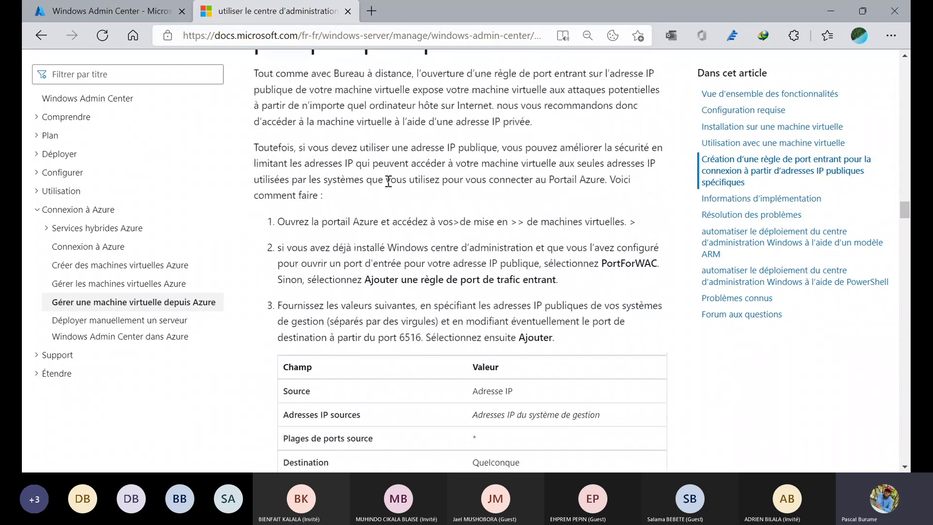
pyautogui.scroll(-2, 388, 181)
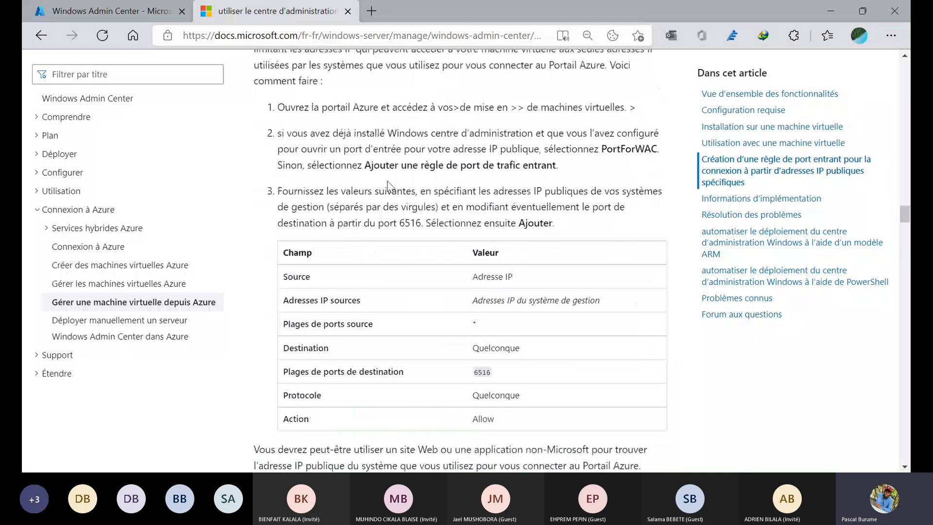
pyautogui.scroll(-2, 474, 281)
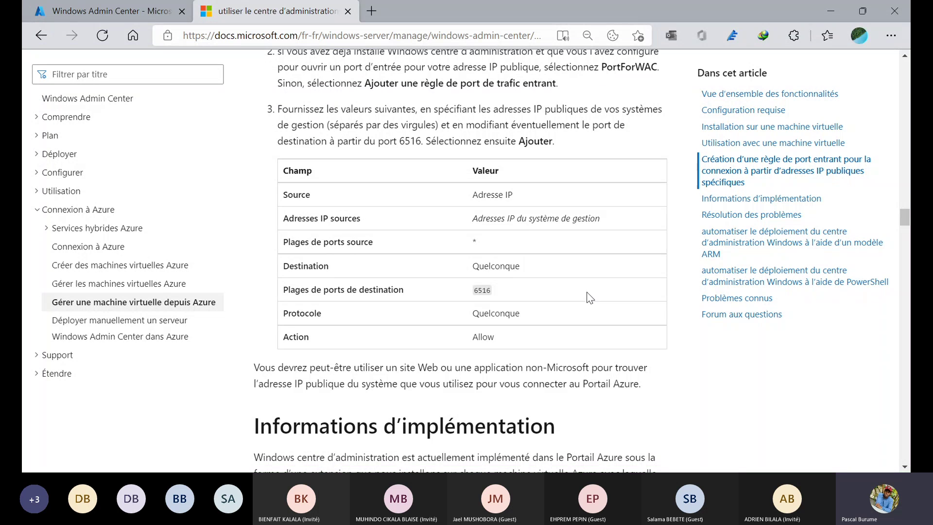
pyautogui.scroll(12, 590, 298)
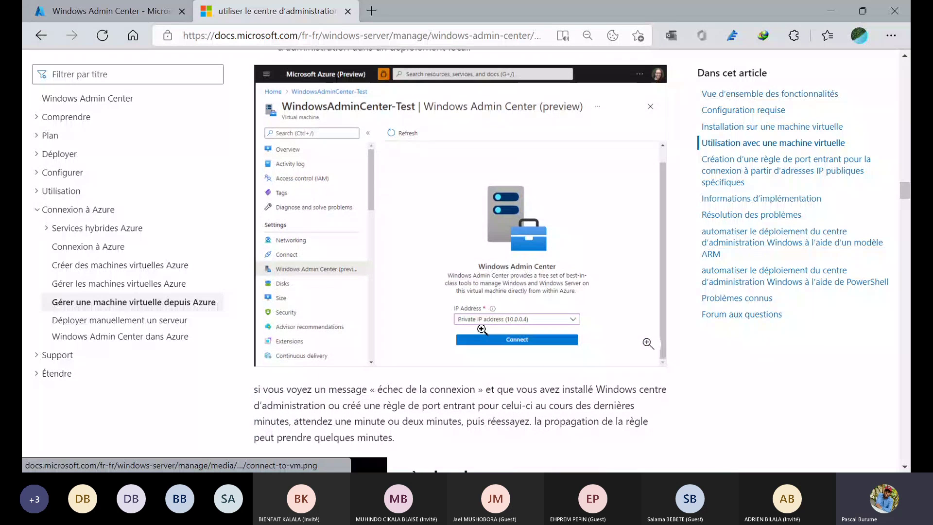
pyautogui.scroll(7, 482, 329)
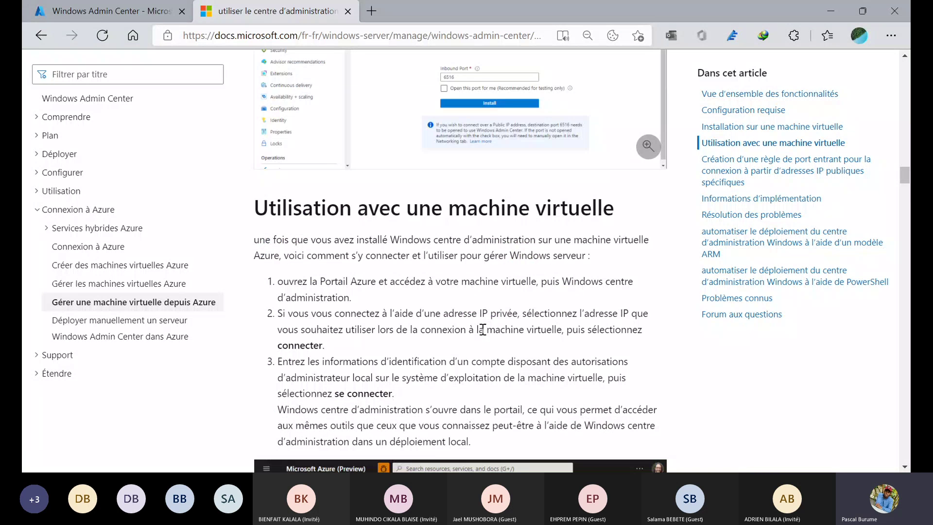
# - On the Azure tab, sign in to Windows Admin Center with the saved admin username and password
pyautogui.click(112, 11)
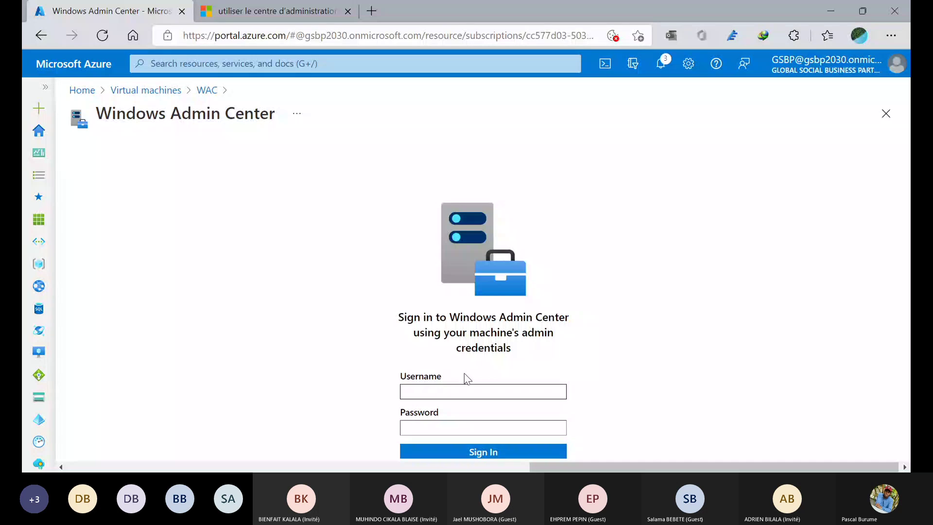
pyautogui.click(464, 393)
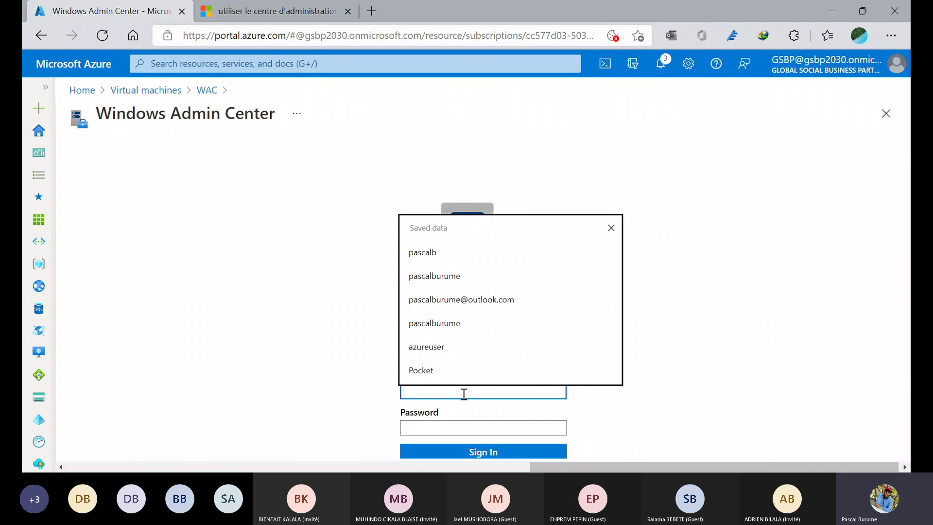
pyautogui.click(442, 279)
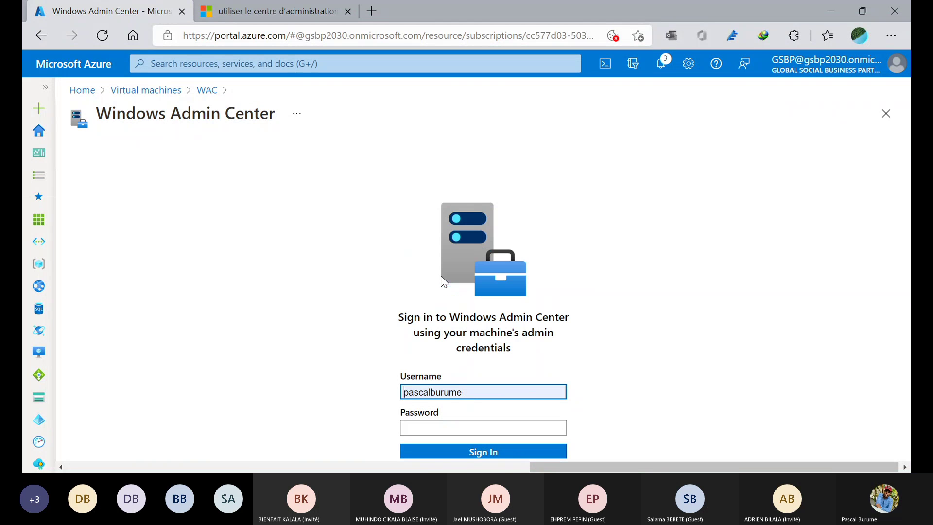
pyautogui.click(437, 428)
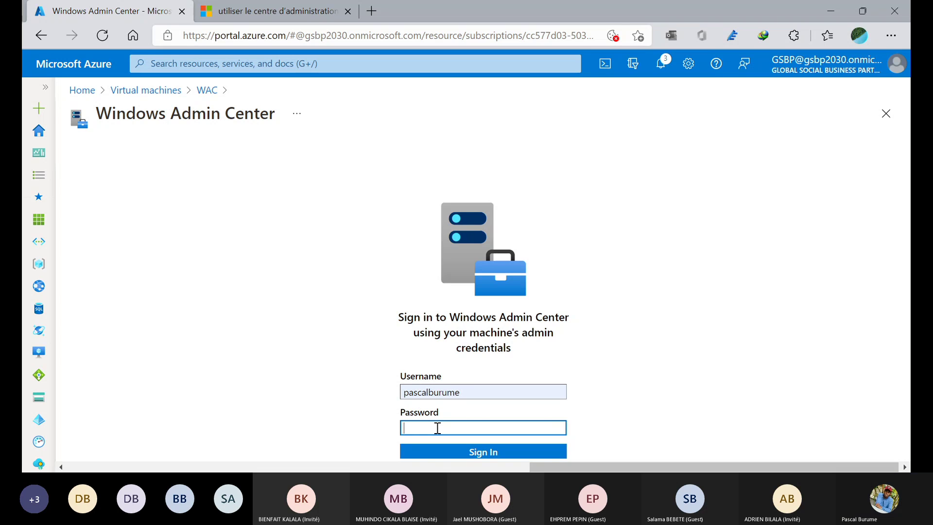
pyautogui.write('•')
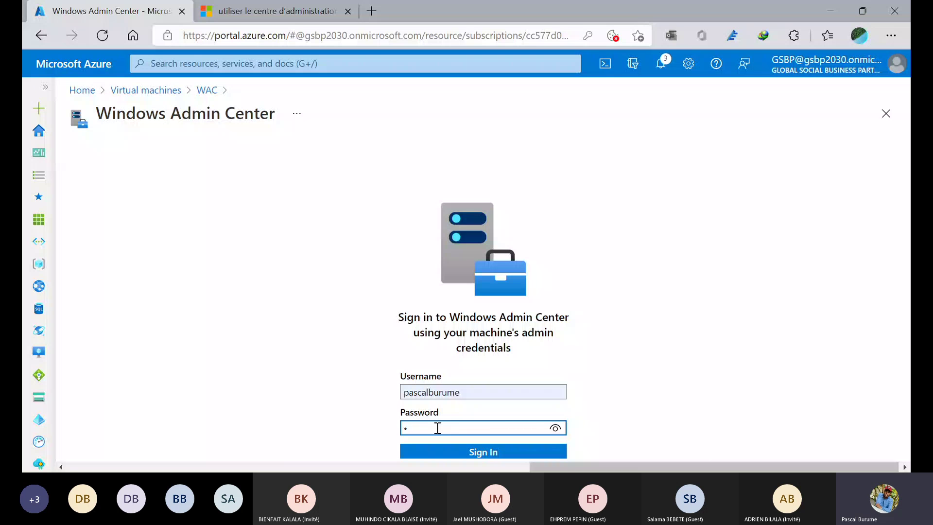
pyautogui.write('•••••••••••')
pyautogui.click(457, 454)
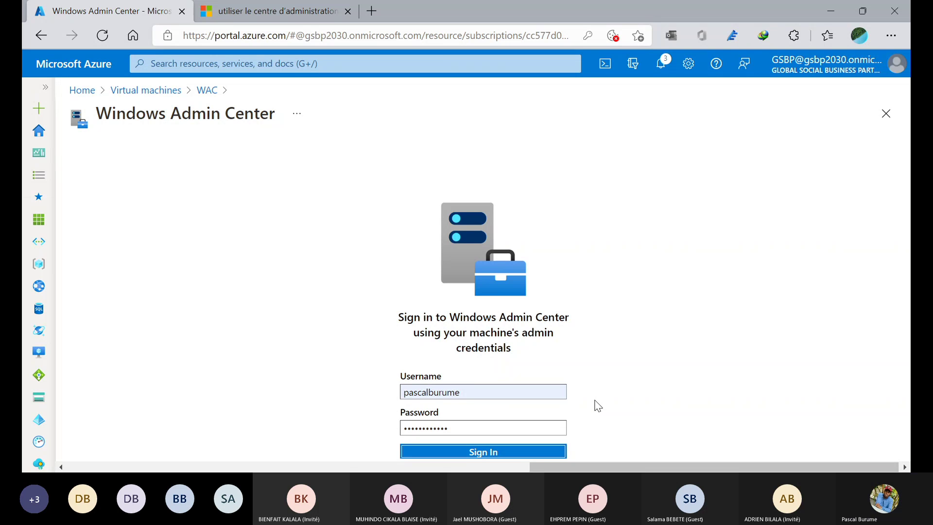
pyautogui.click(205, 15)
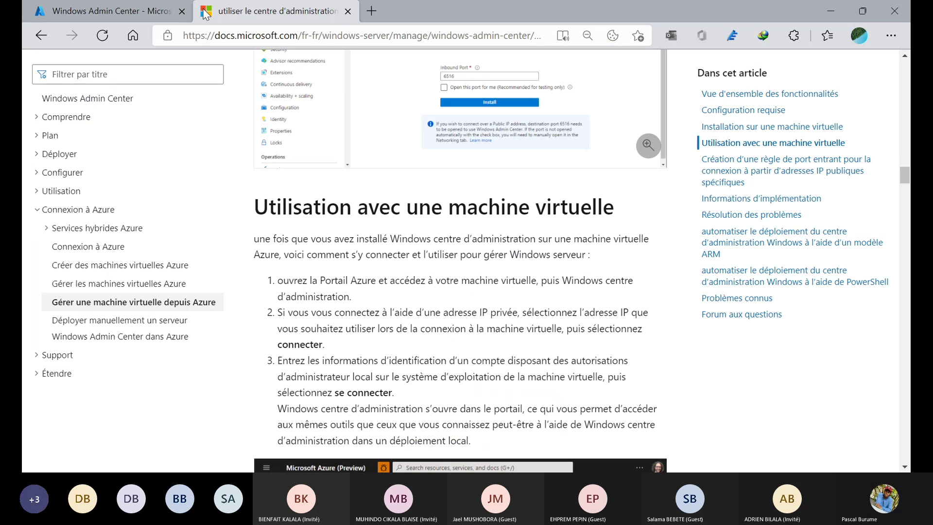
pyautogui.scroll(-15, 431, 211)
pyautogui.scroll(-7, 431, 197)
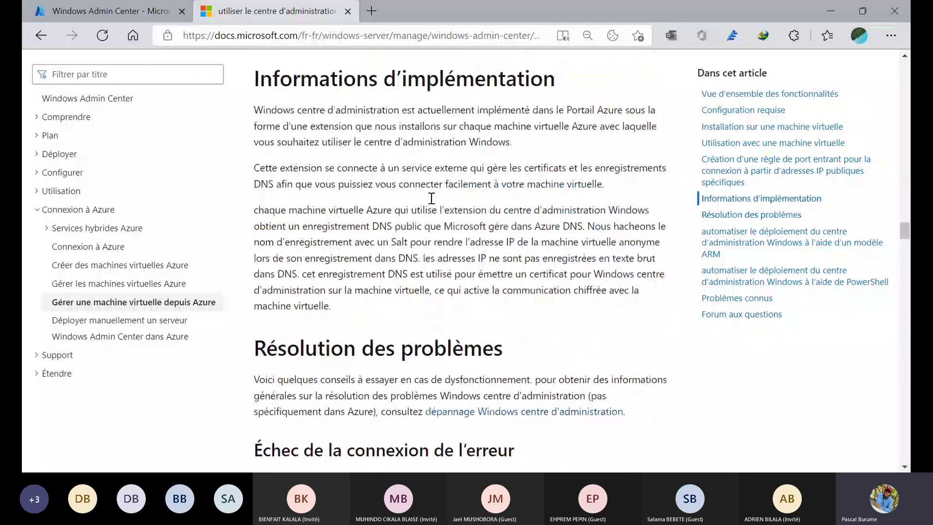
pyautogui.scroll(5, 438, 199)
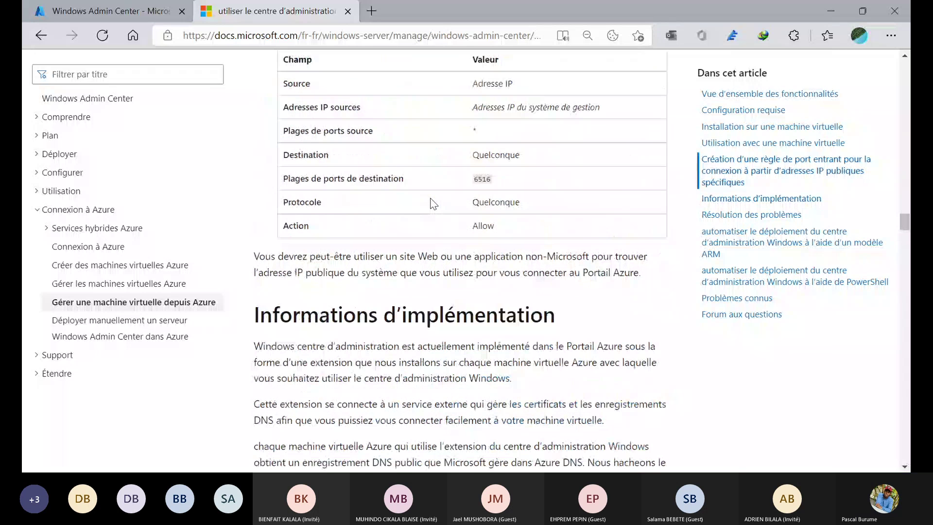
pyautogui.click(161, 12)
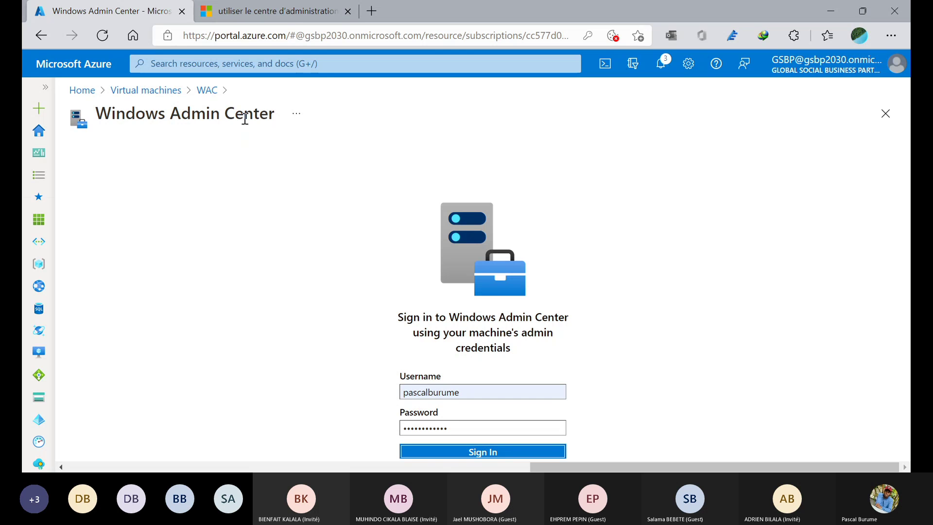
# - Return to the docs article and scroll through its troubleshooting section
pyautogui.click(220, 14)
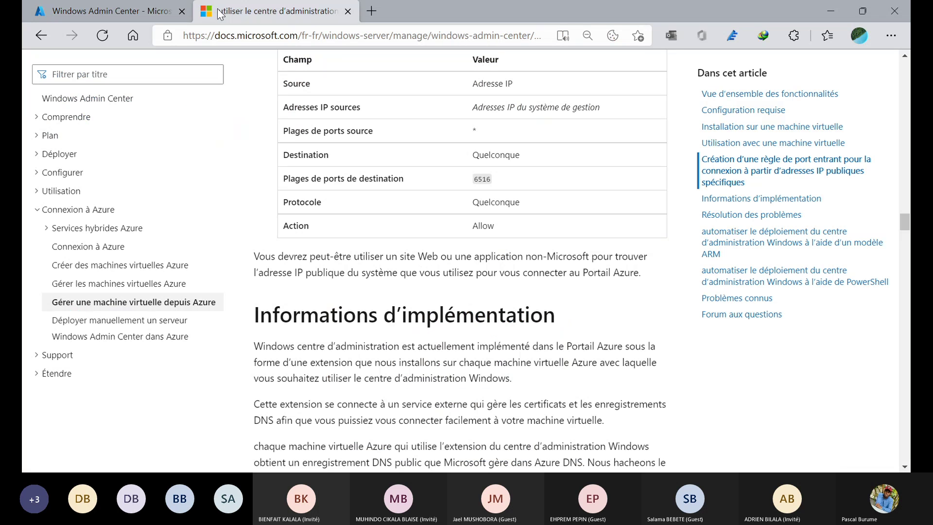
pyautogui.scroll(-4, 381, 242)
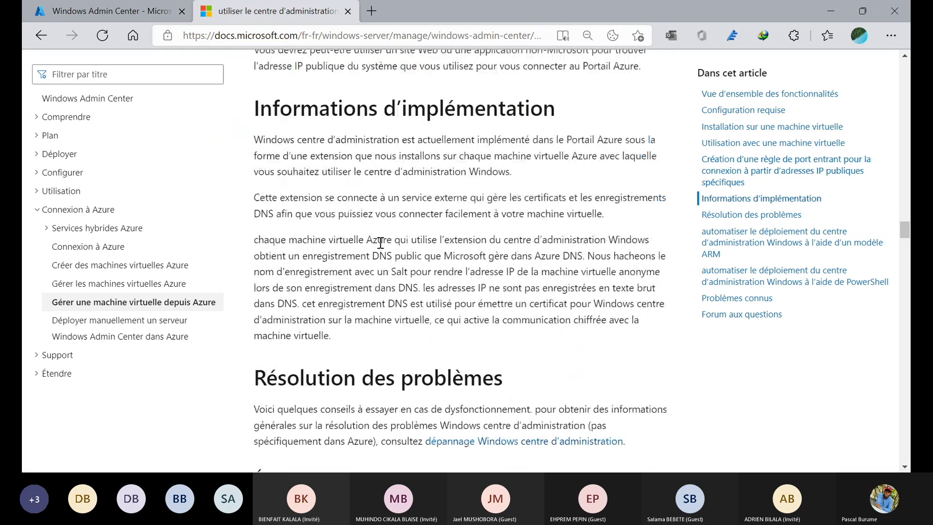
pyautogui.scroll(-5, 381, 242)
pyautogui.scroll(2, 381, 242)
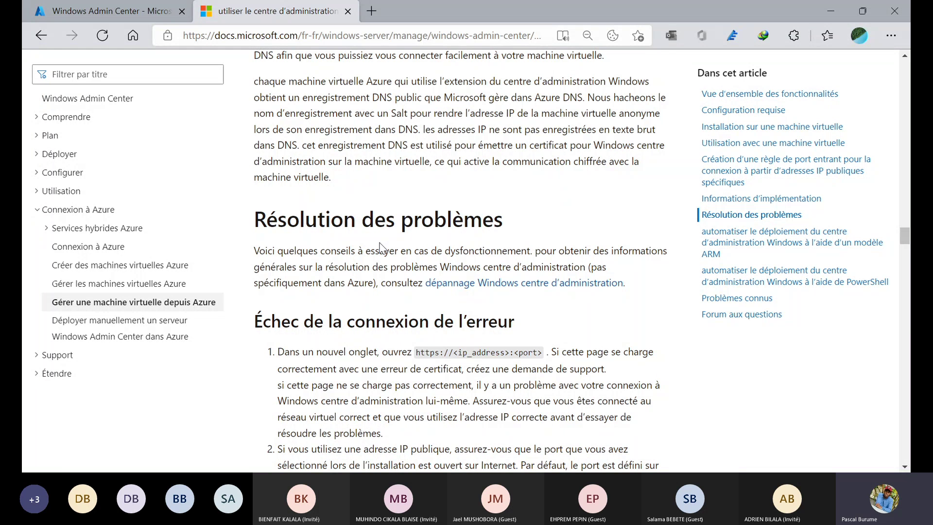
pyautogui.scroll(-4, 381, 246)
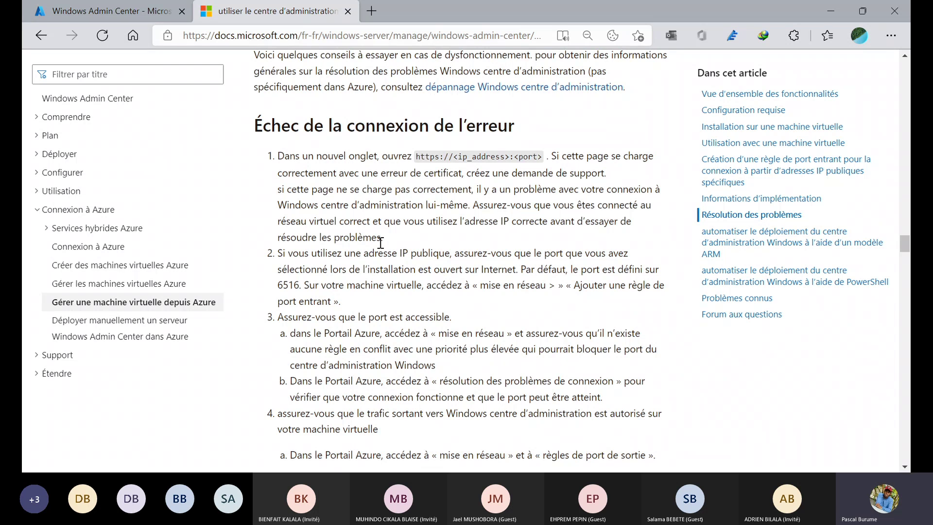
pyautogui.scroll(-3, 381, 243)
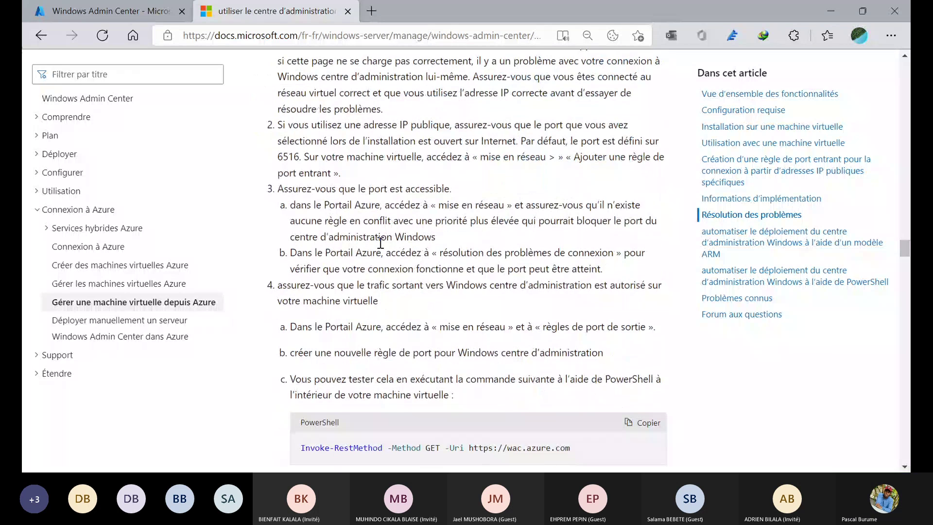
pyautogui.scroll(-5, 381, 243)
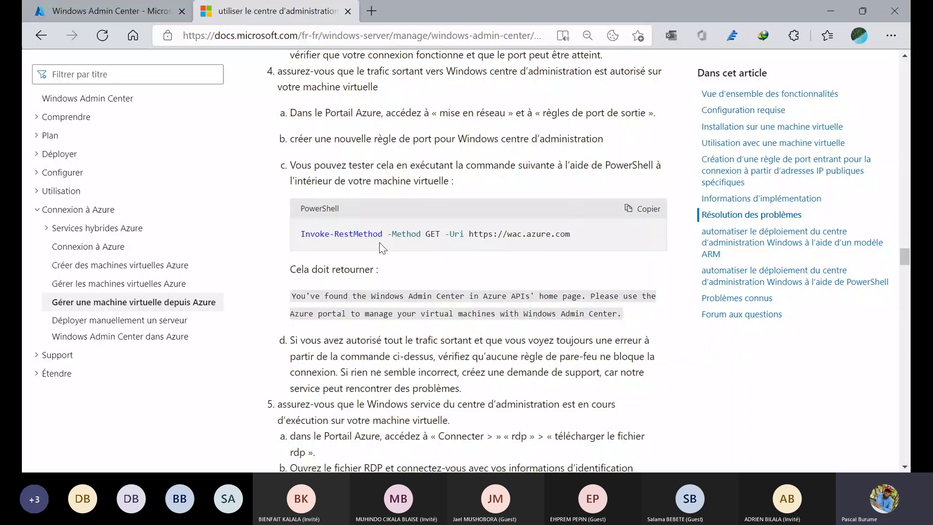
pyautogui.scroll(-1, 380, 248)
# - Locate the ARM template parameters block setting the port to 6516, then select the page address
pyautogui.scroll(-18, 381, 248)
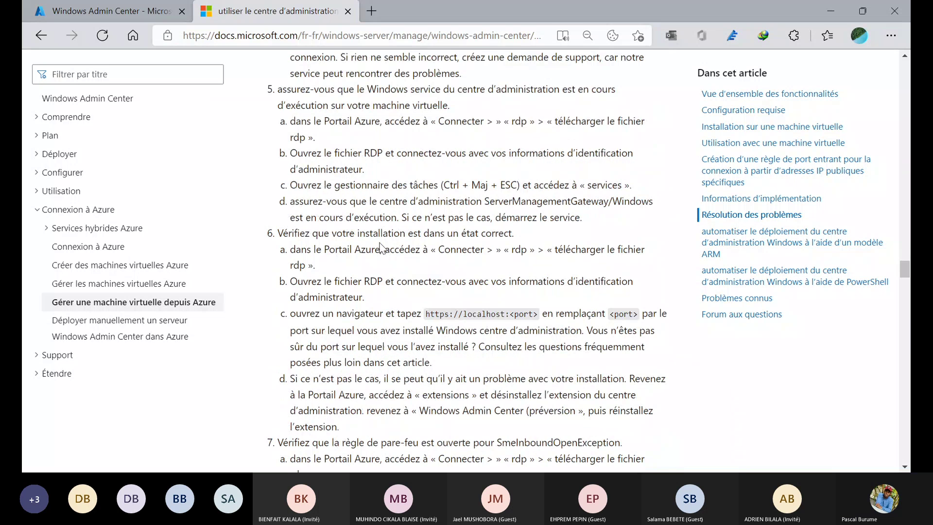
pyautogui.scroll(-7, 382, 248)
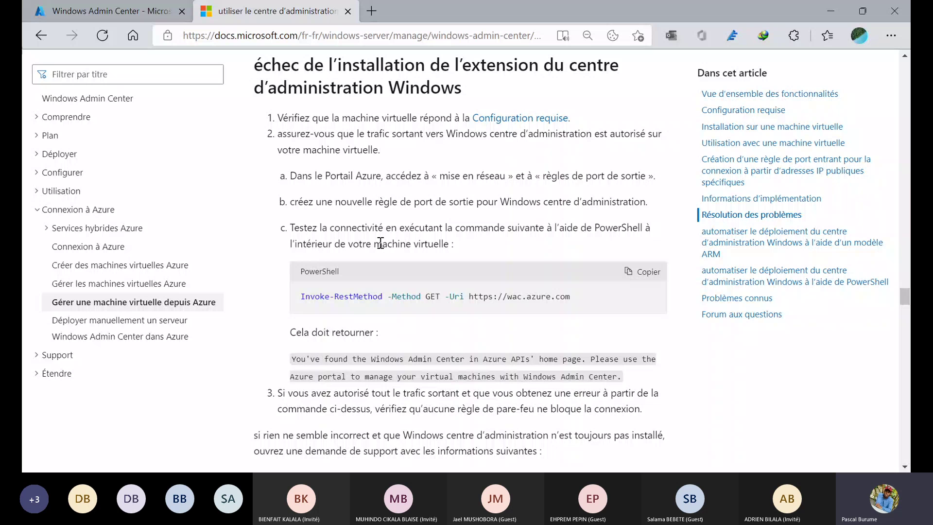
pyautogui.scroll(-8, 380, 243)
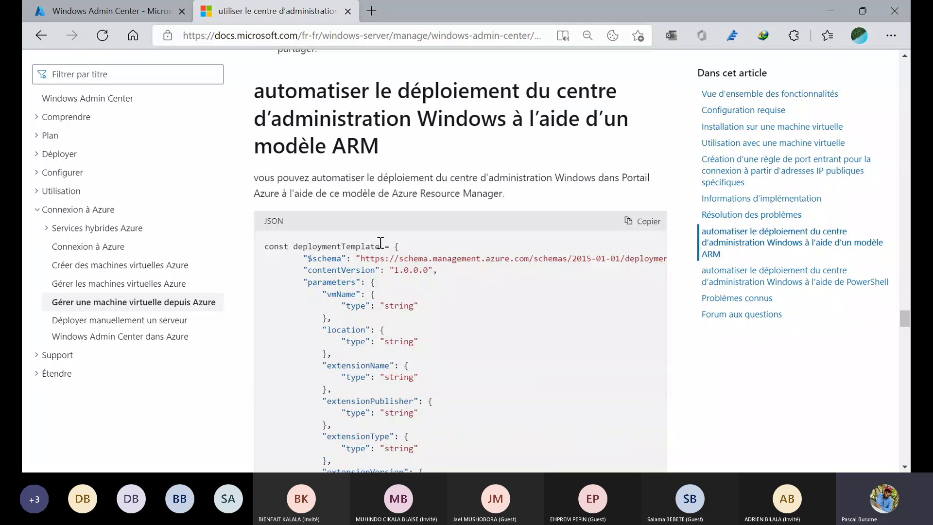
pyautogui.scroll(-6, 381, 243)
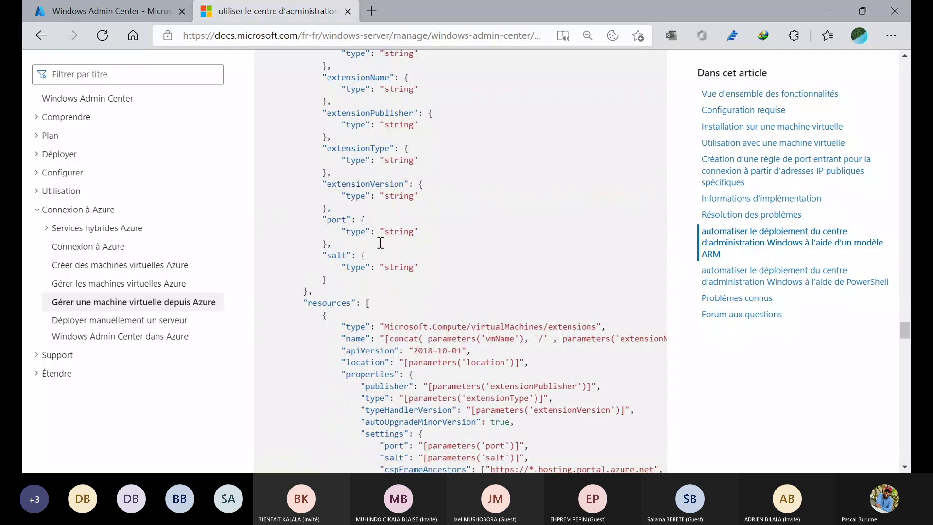
pyautogui.scroll(-7, 380, 243)
pyautogui.scroll(2, 381, 242)
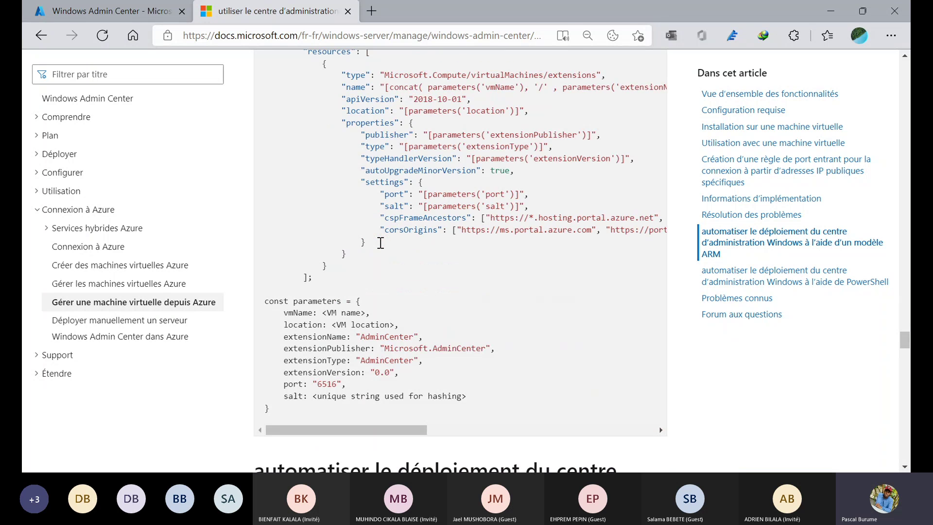
pyautogui.scroll(15, 381, 243)
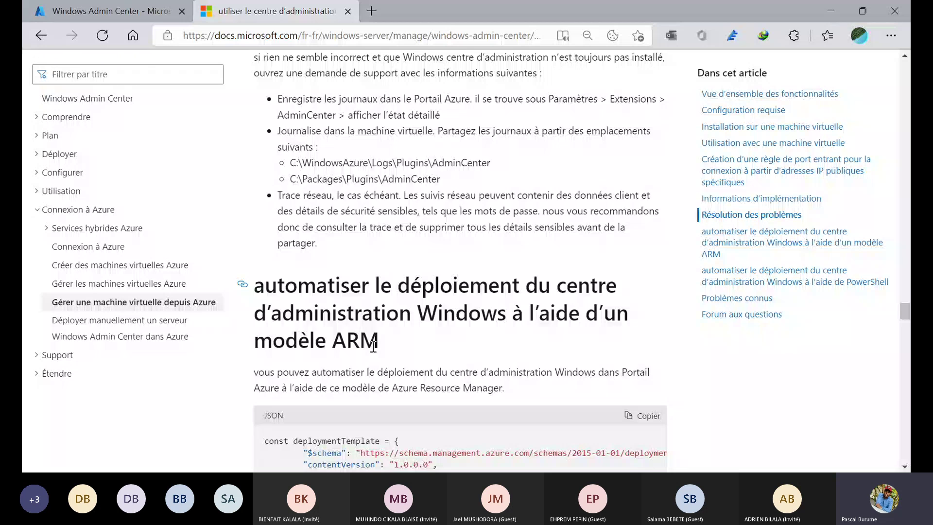
pyautogui.scroll(-15, 373, 346)
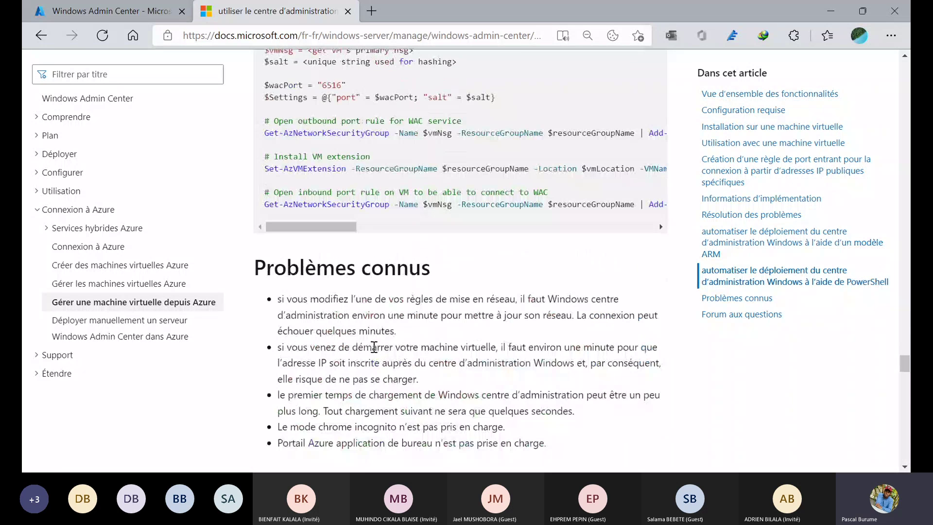
pyautogui.scroll(10, 373, 340)
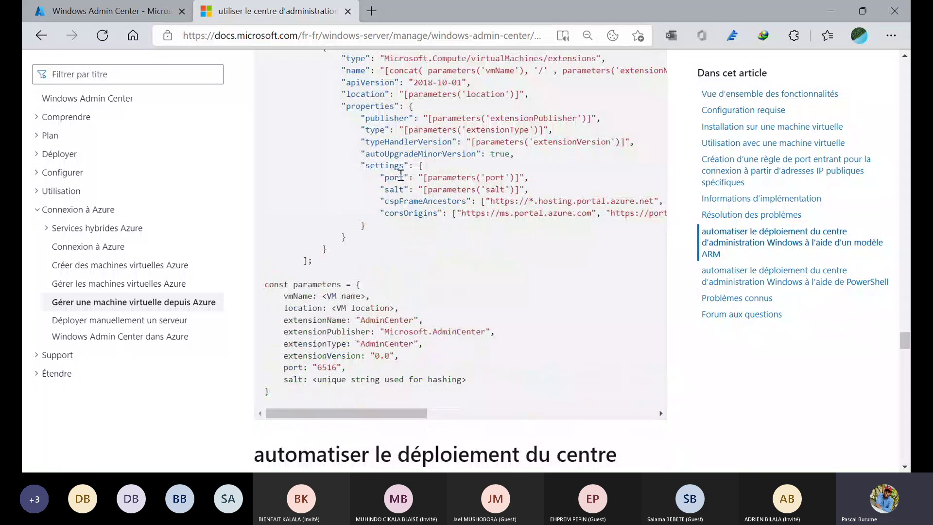
pyautogui.click(408, 39)
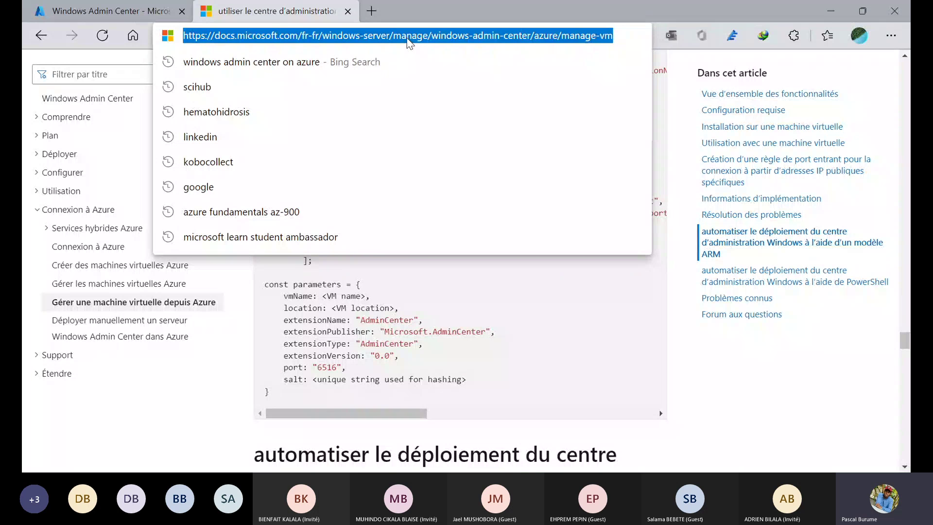
pyautogui.hotkey('alt', 'Tab')
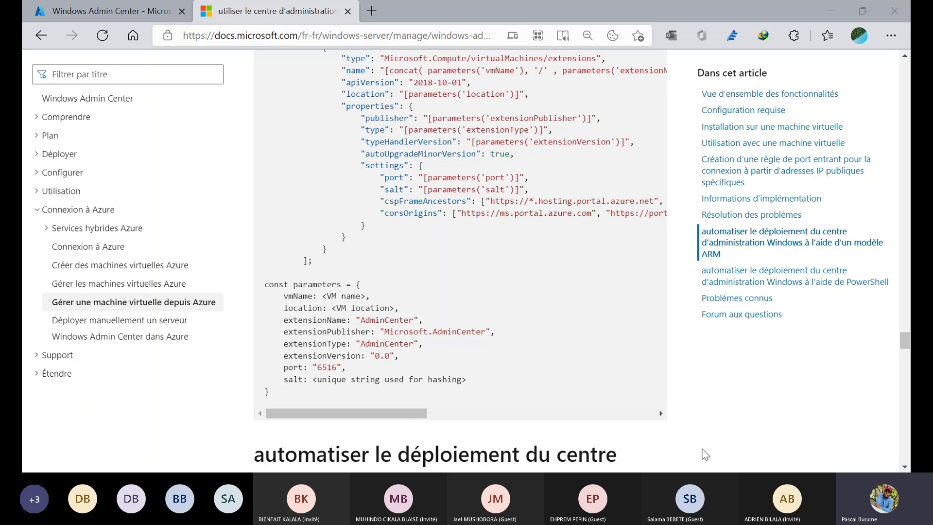
pyautogui.click(321, 35)
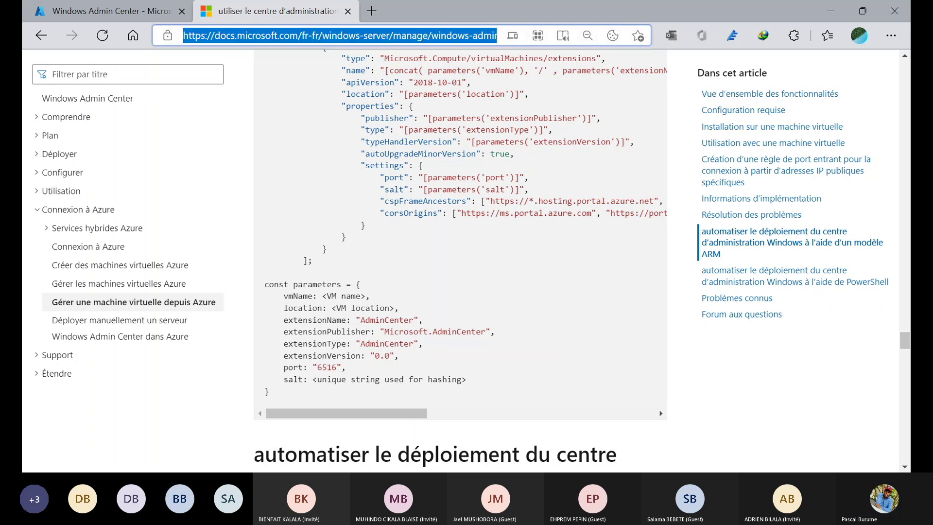
# - Close the sign-in pane, dismiss the save-password prompt, and reconnect to Windows Admin Center via public IP
pyautogui.click(110, 9)
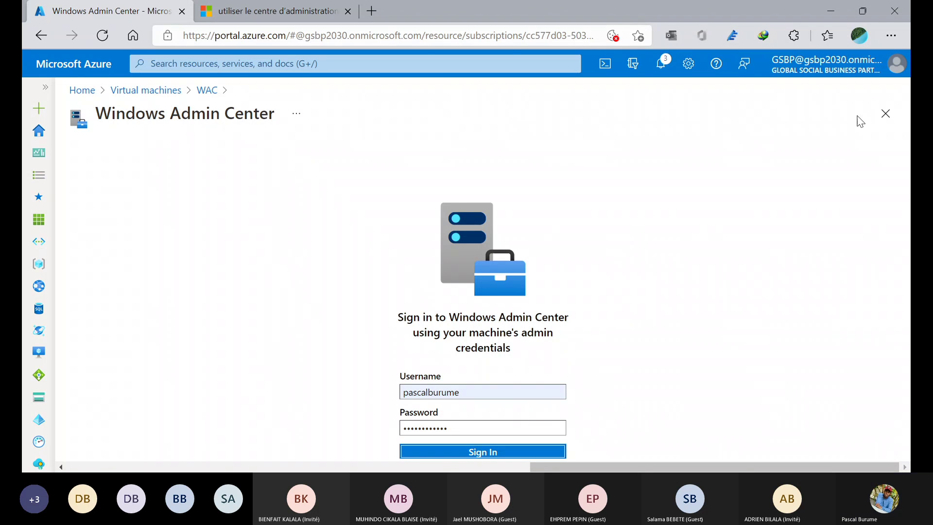
pyautogui.click(880, 116)
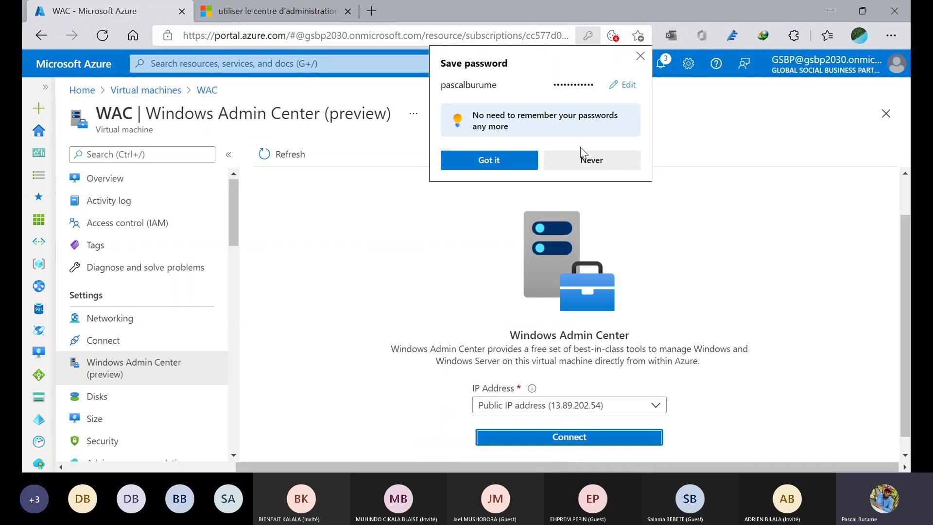
pyautogui.click(640, 58)
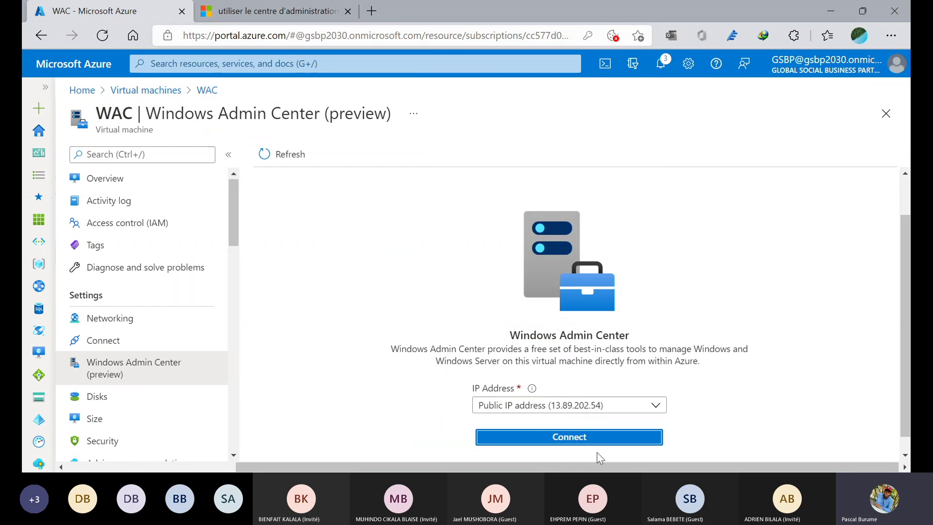
pyautogui.click(568, 438)
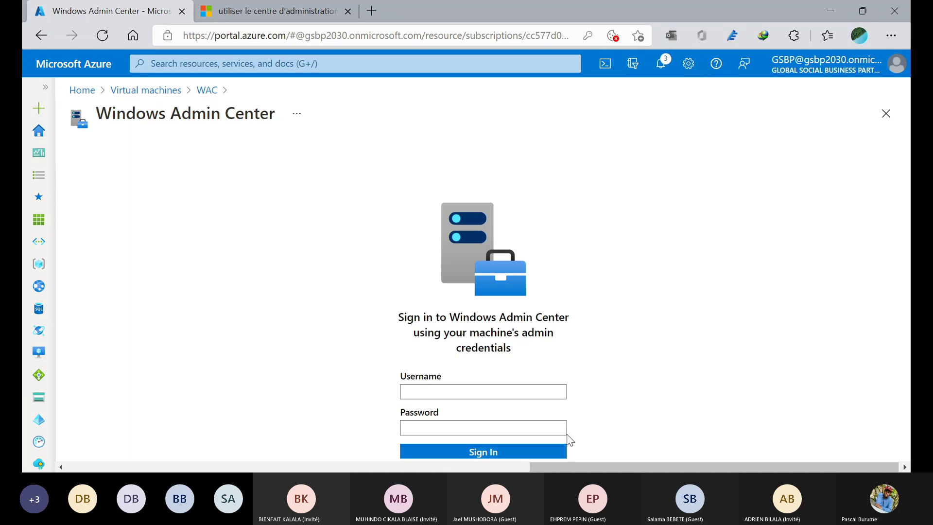
# - Enter the admin username and password in the sign-in form and submit them
pyautogui.click(475, 392)
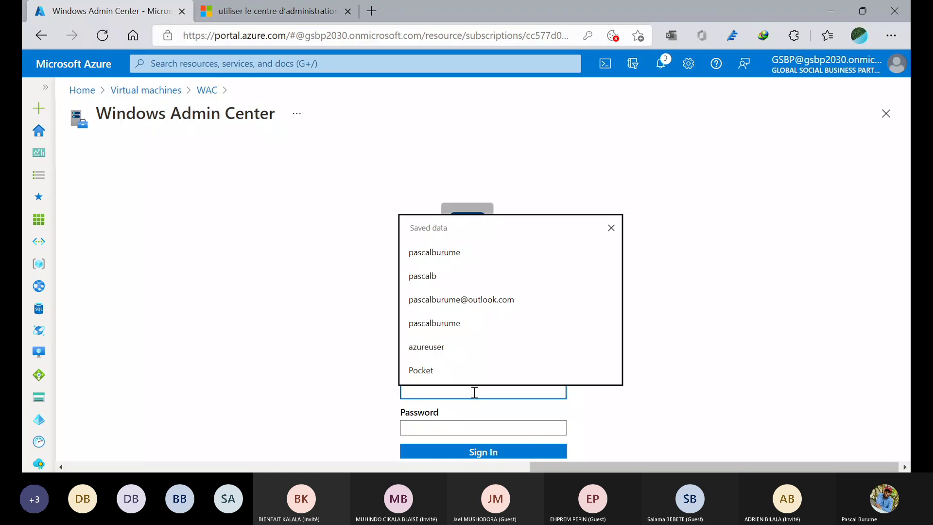
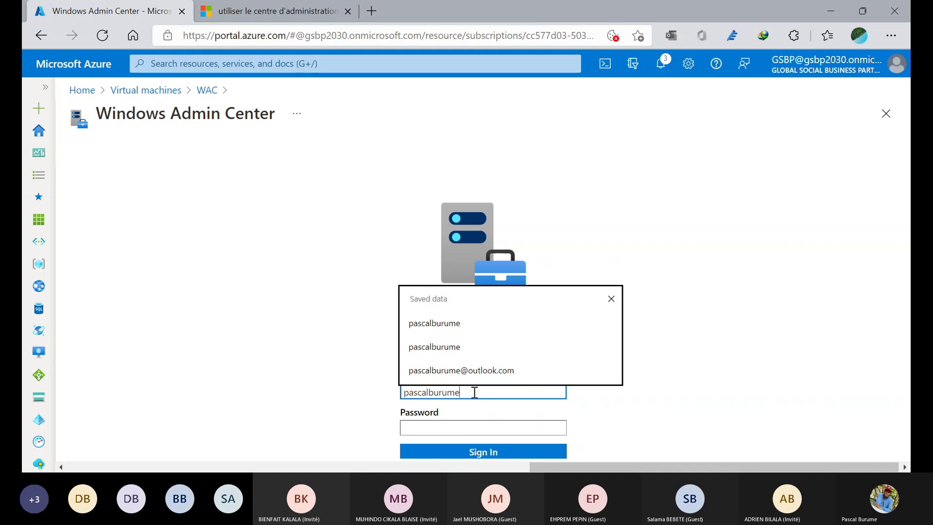
pyautogui.press('Tab')
pyautogui.write('••••••')
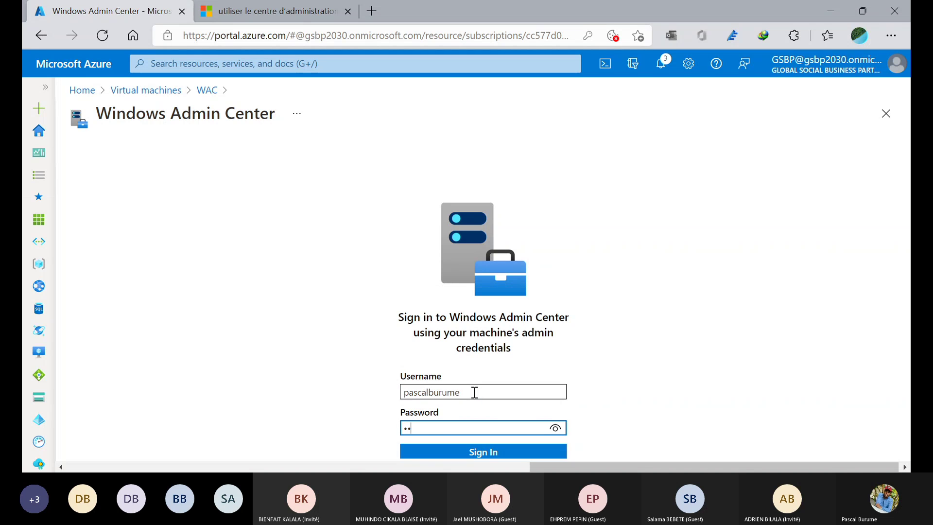
pyautogui.write('••••••')
pyautogui.click(466, 446)
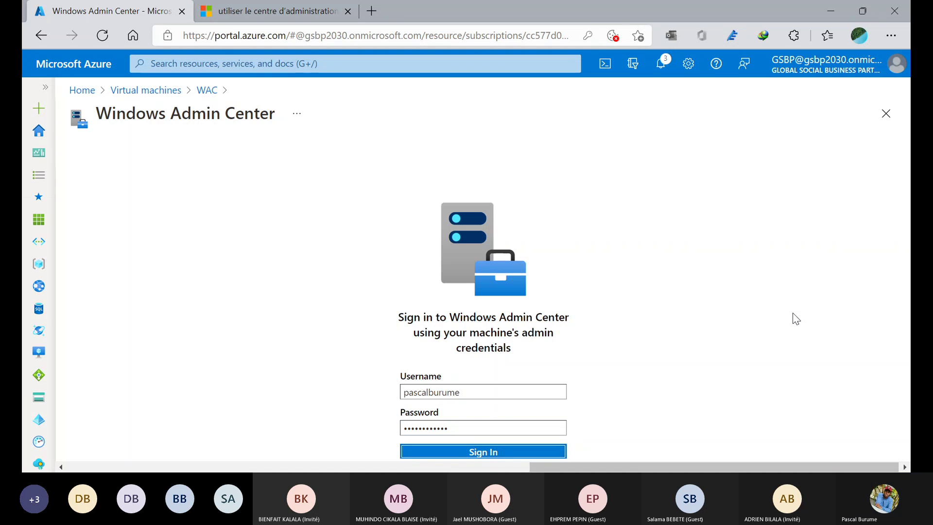
# - Sign in again, check the port-opening notifications, then return to the Virtual machines list
pyautogui.click(506, 453)
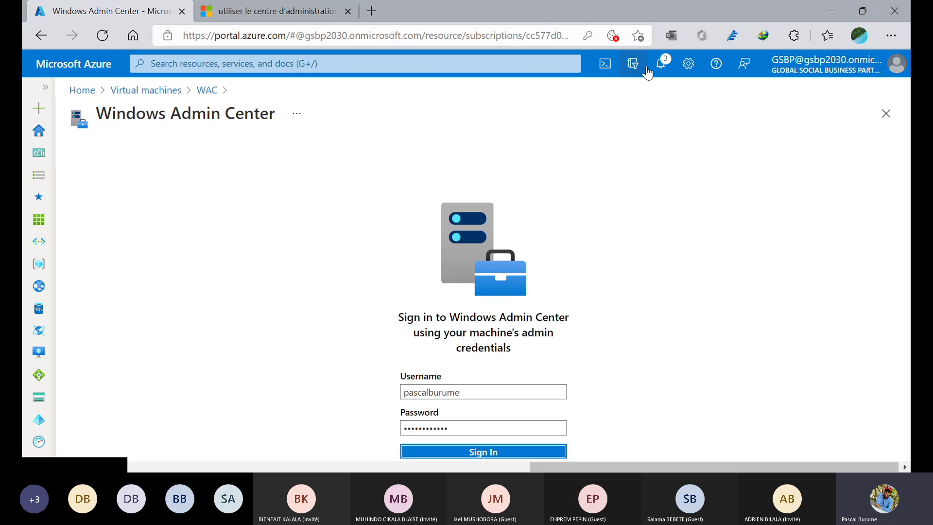
pyautogui.click(662, 66)
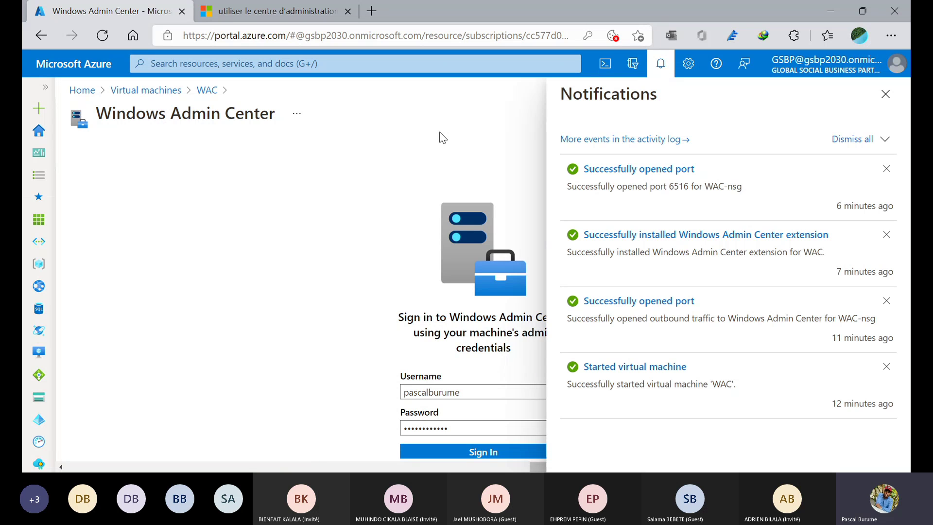
pyautogui.click(886, 94)
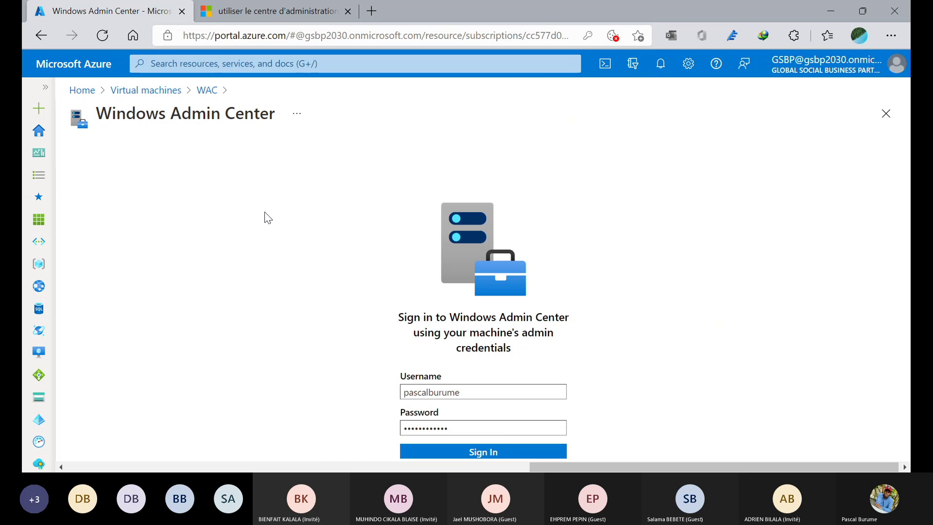
pyautogui.click(175, 92)
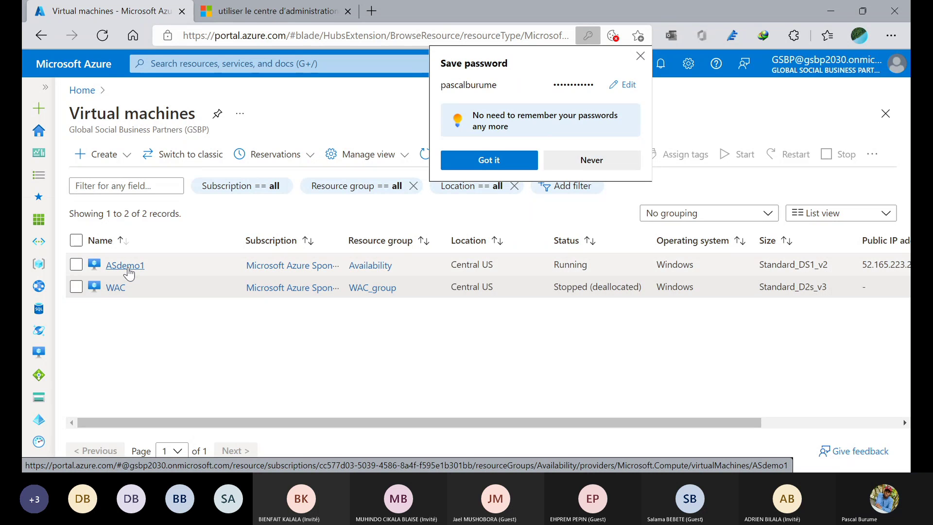
# - Open the WAC VM and launch its Windows Admin Center (preview) page from Capabilities
pyautogui.click(112, 290)
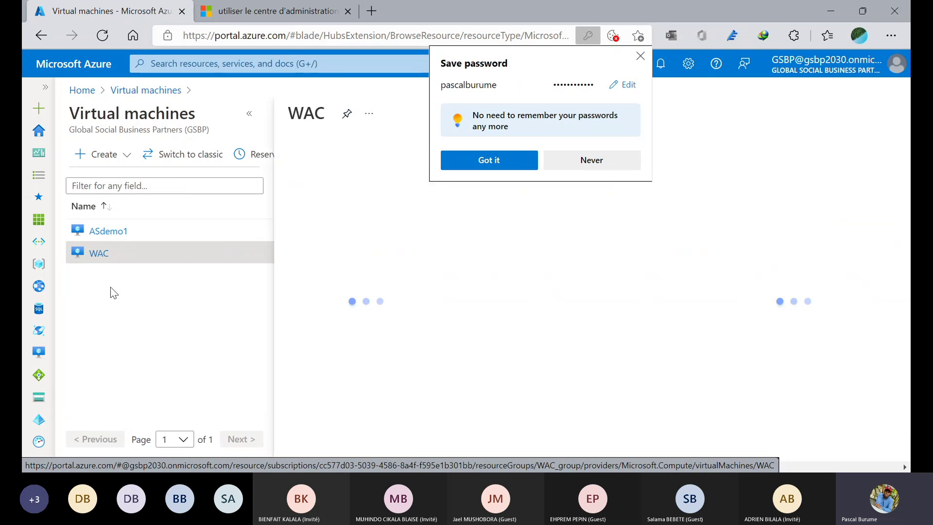
pyautogui.click(640, 58)
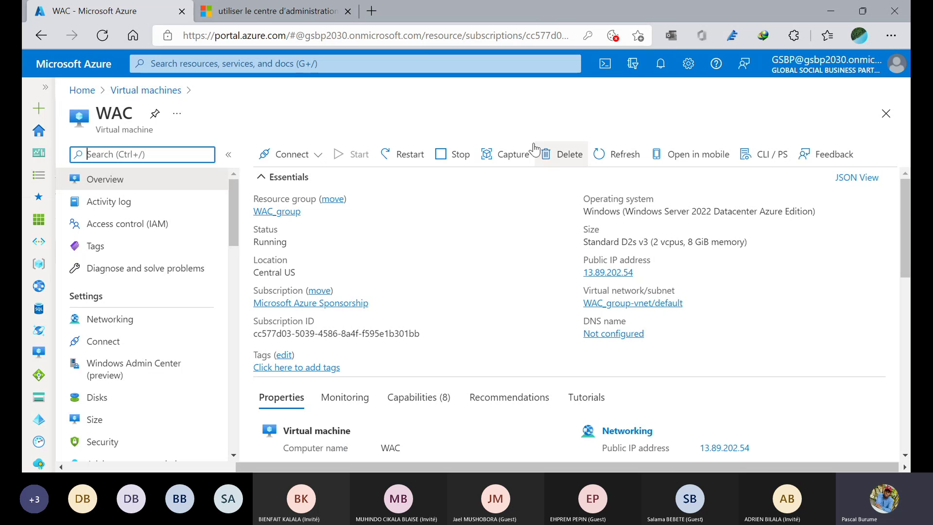
pyautogui.scroll(-3, 437, 275)
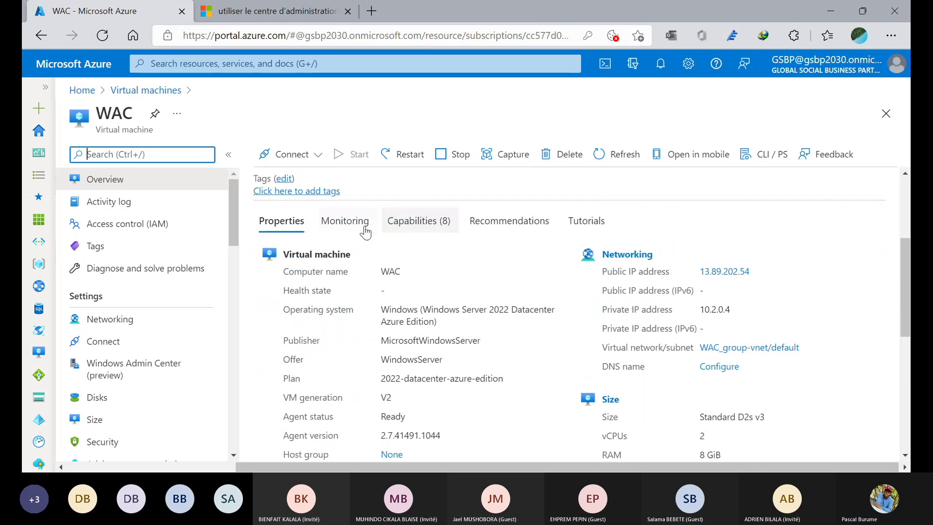
pyautogui.click(419, 225)
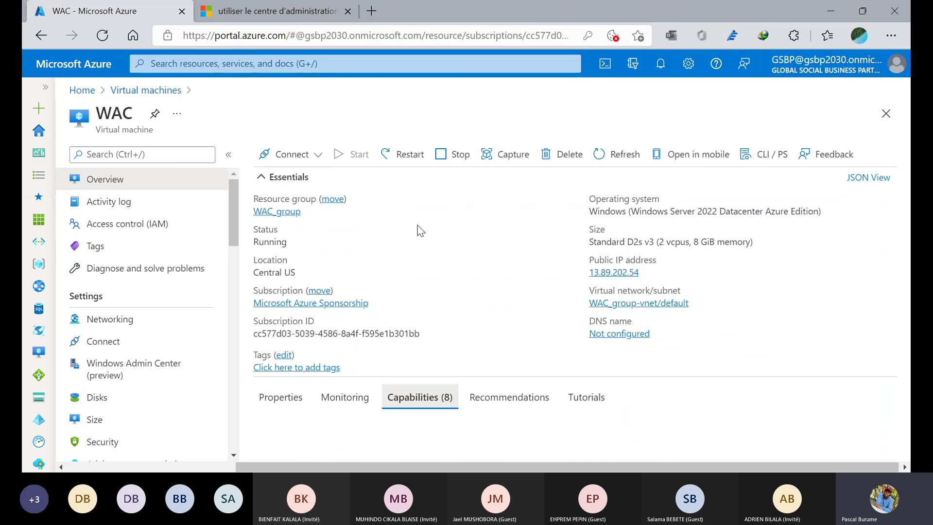
pyautogui.scroll(-3, 552, 303)
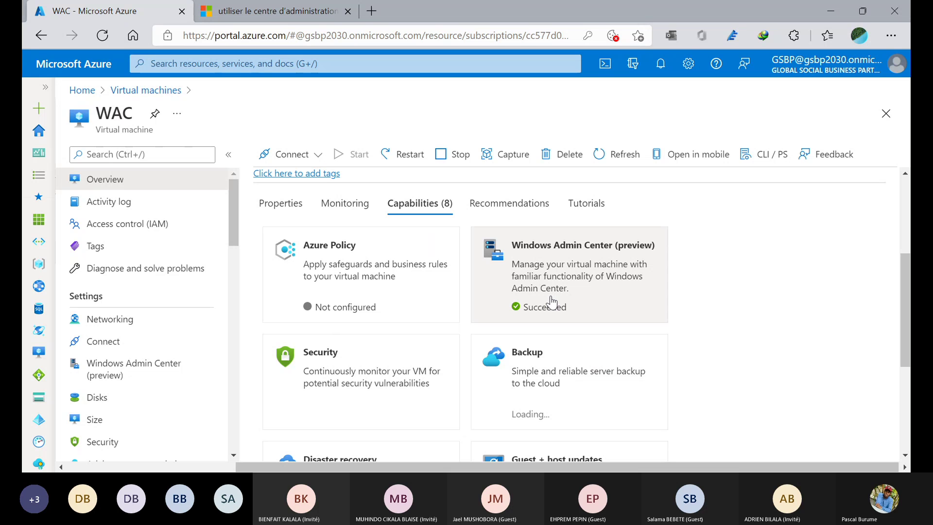
pyautogui.click(552, 299)
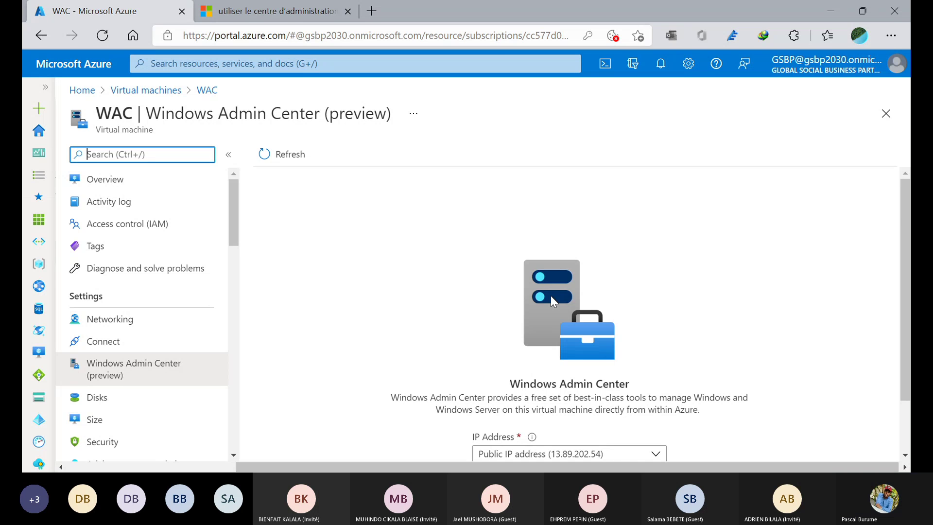
pyautogui.scroll(-2, 550, 295)
# - Connect to Windows Admin Center on WAC and sign in with the saved admin username and password
pyautogui.click(611, 432)
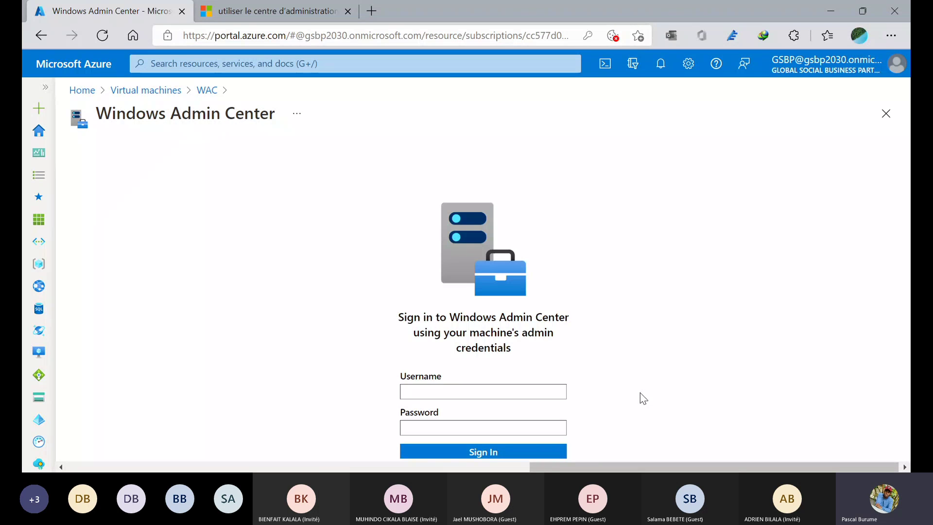
pyautogui.click(536, 397)
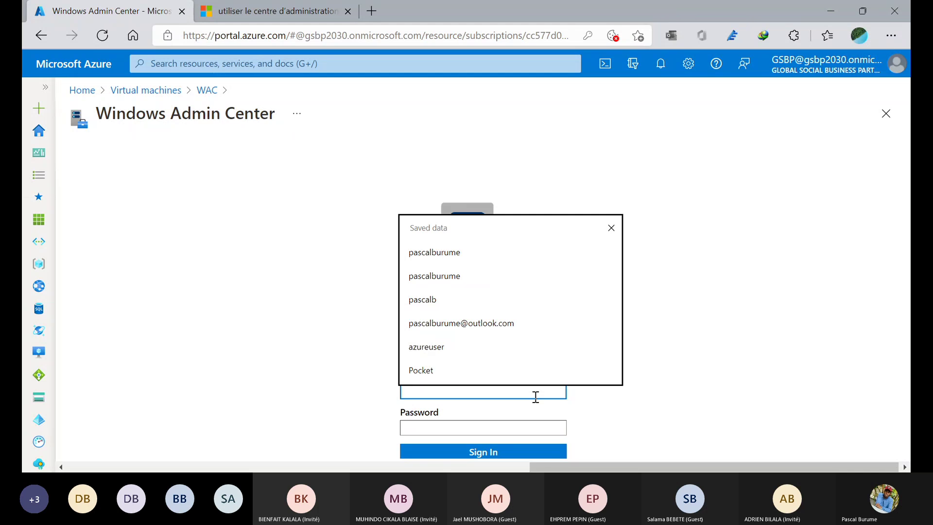
pyautogui.click(445, 349)
pyautogui.click(422, 431)
pyautogui.write('••••••••••••')
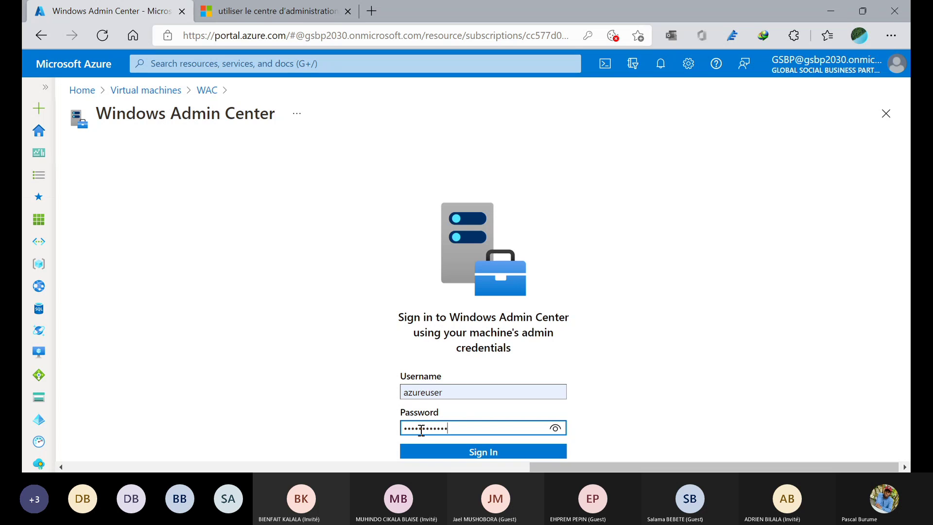
pyautogui.click(430, 447)
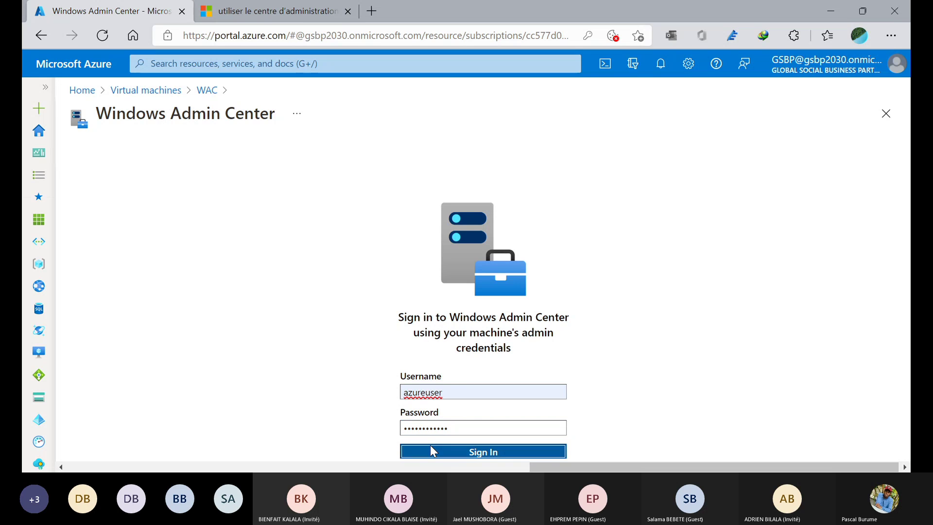
pyautogui.click(477, 448)
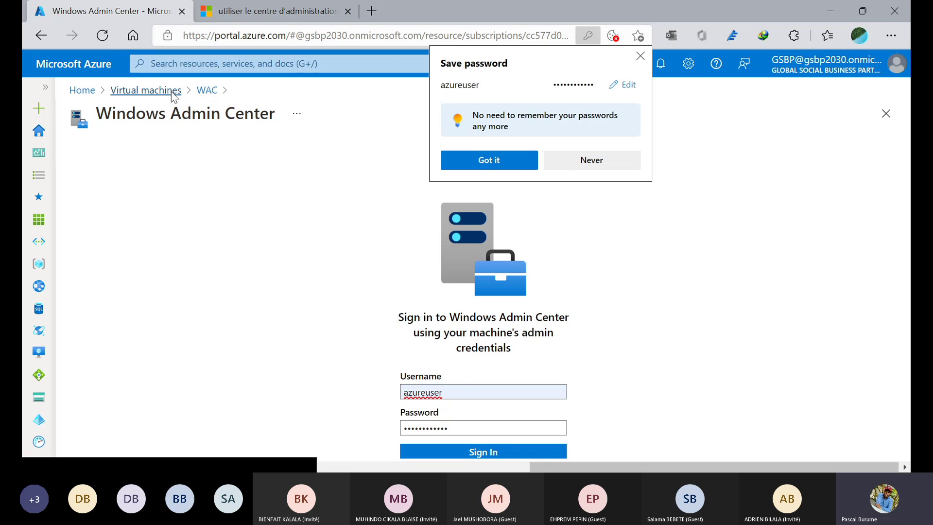
# - Go back to Virtual machines, open ASdemo1, and open its Windows Admin Center (preview) page
pyautogui.click(146, 91)
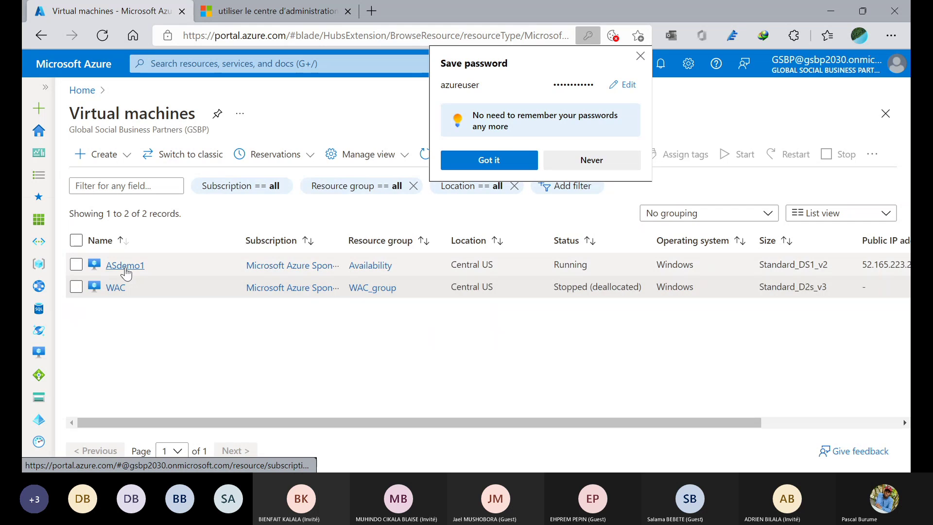
pyautogui.click(125, 266)
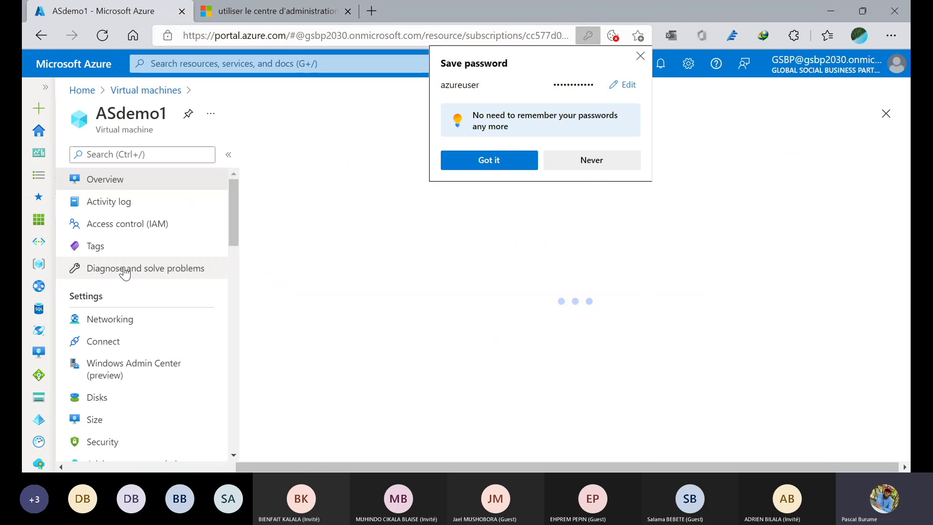
pyautogui.scroll(-1, 188, 351)
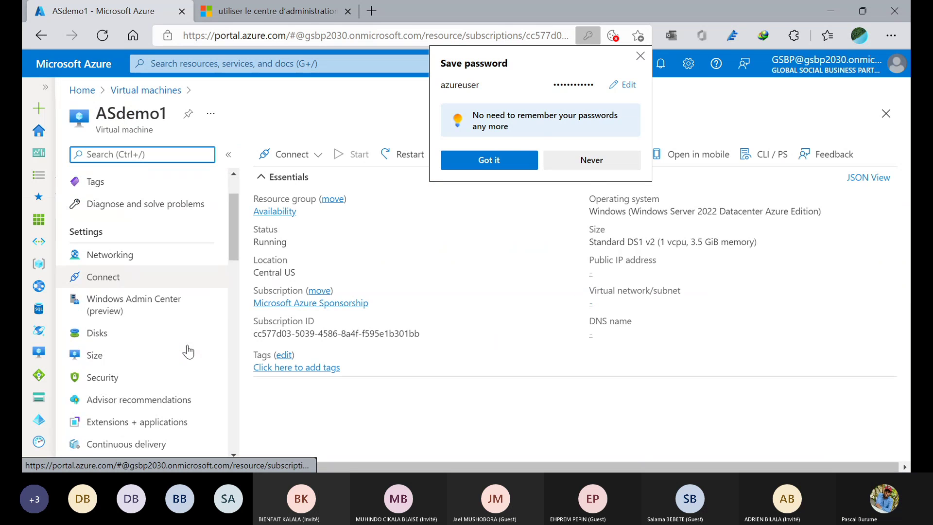
pyautogui.scroll(-2, 189, 351)
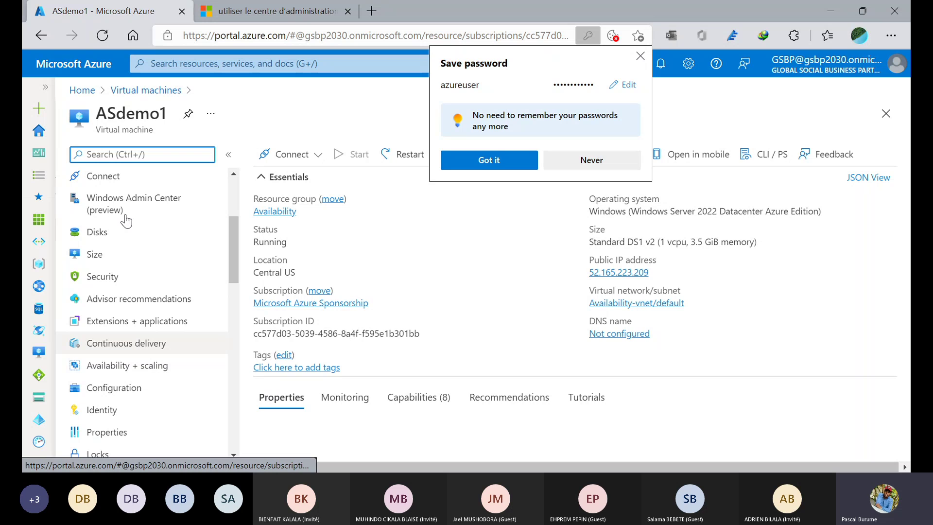
pyautogui.click(116, 214)
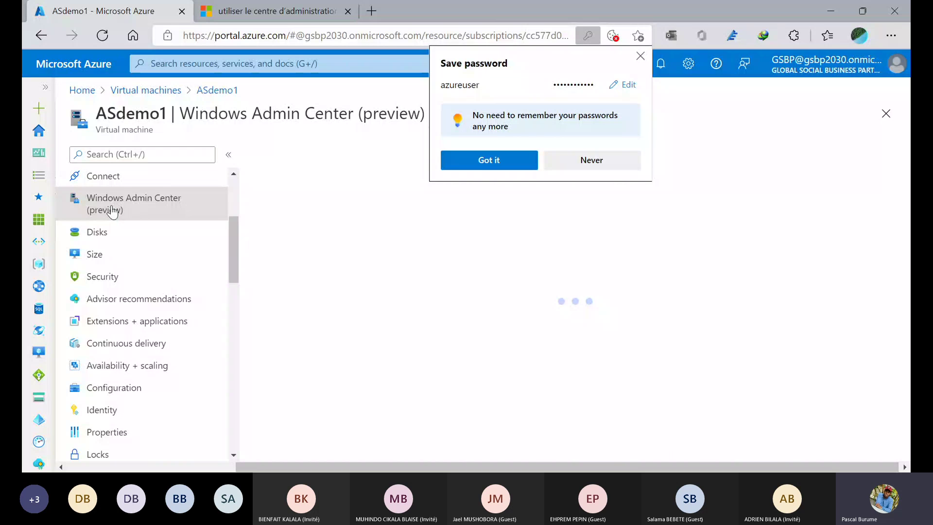
# - Attempt the Windows Admin Center connection to ASdemo1, then open its Networking page after it fails
pyautogui.scroll(-1, 554, 408)
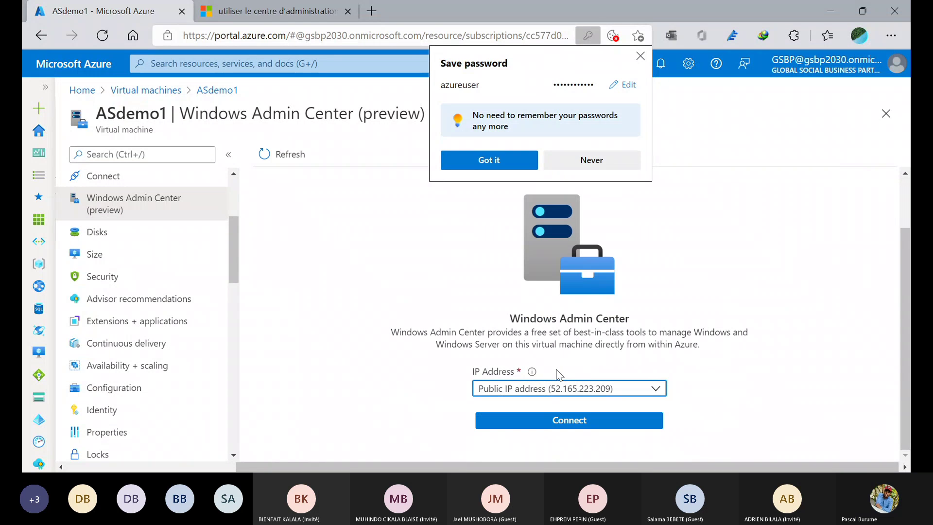
pyautogui.click(544, 421)
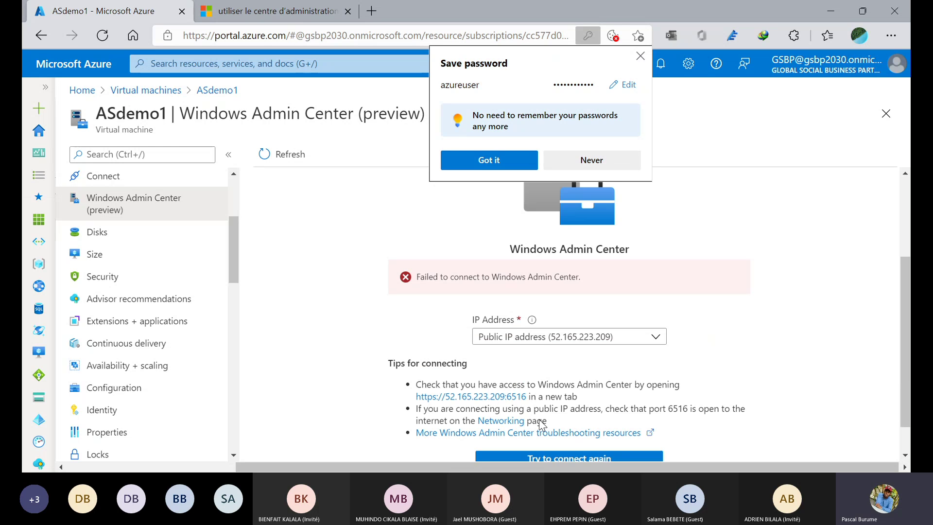
pyautogui.scroll(-2, 534, 422)
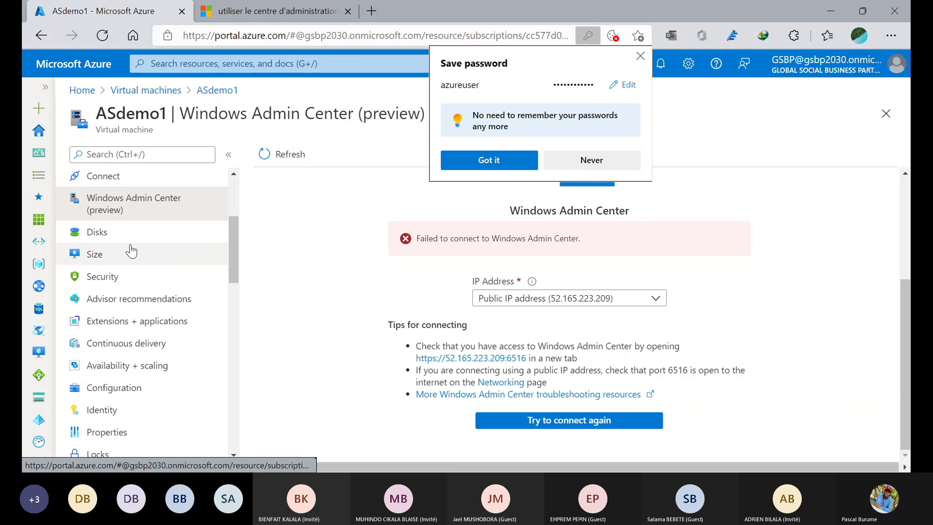
pyautogui.scroll(-4, 131, 251)
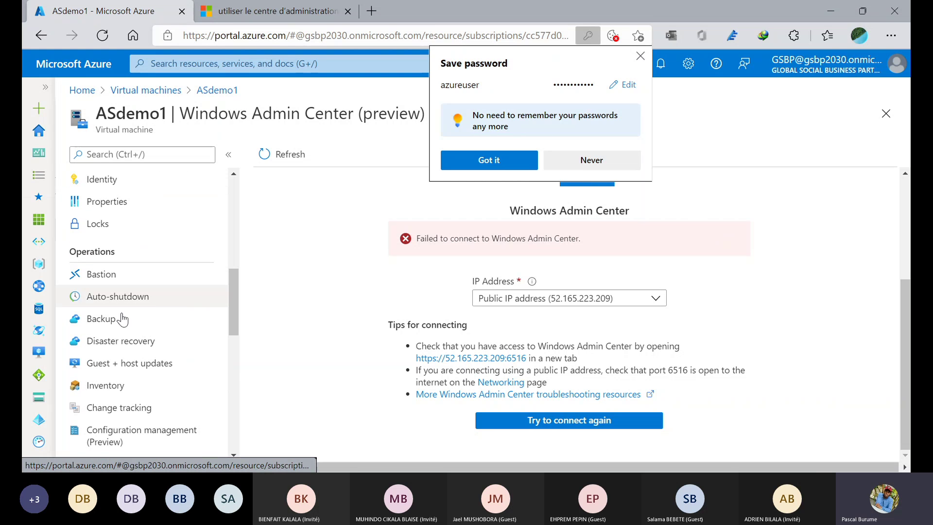
pyautogui.scroll(-4, 141, 293)
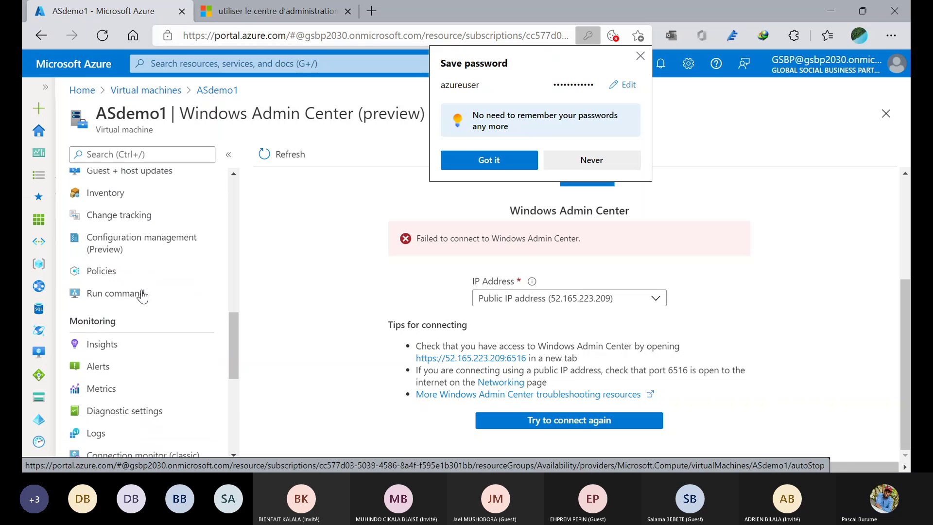
pyautogui.scroll(10, 141, 294)
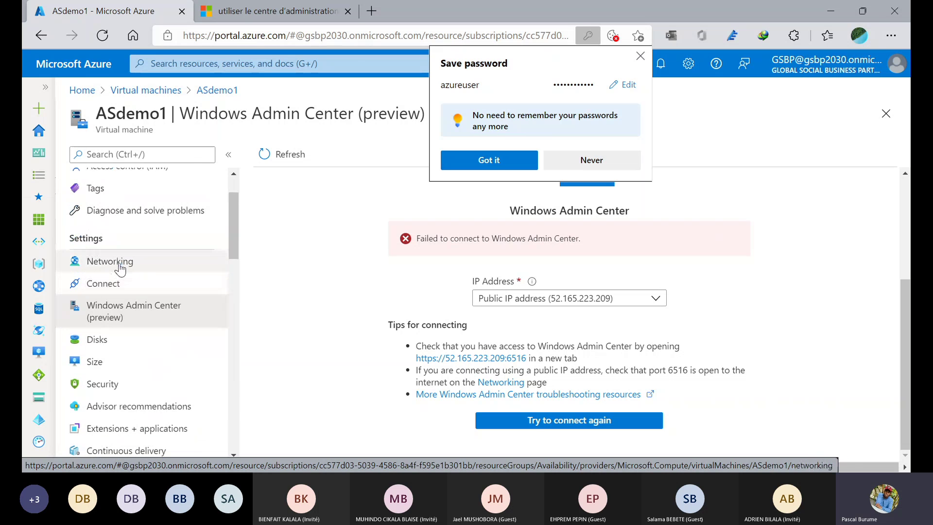
pyautogui.click(121, 268)
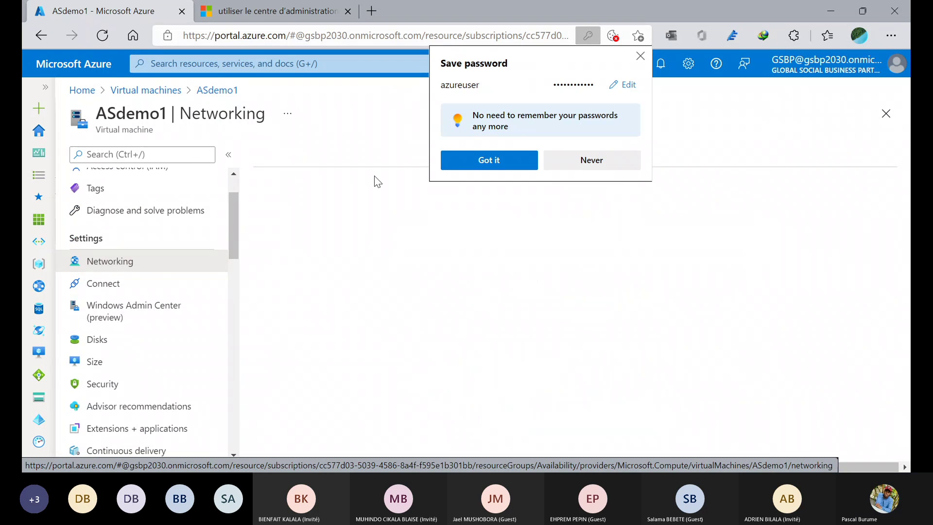
# - Dismiss the save-password prompt, start an ASdemo1 inbound port rule, then return to the Docs tab
pyautogui.click(640, 56)
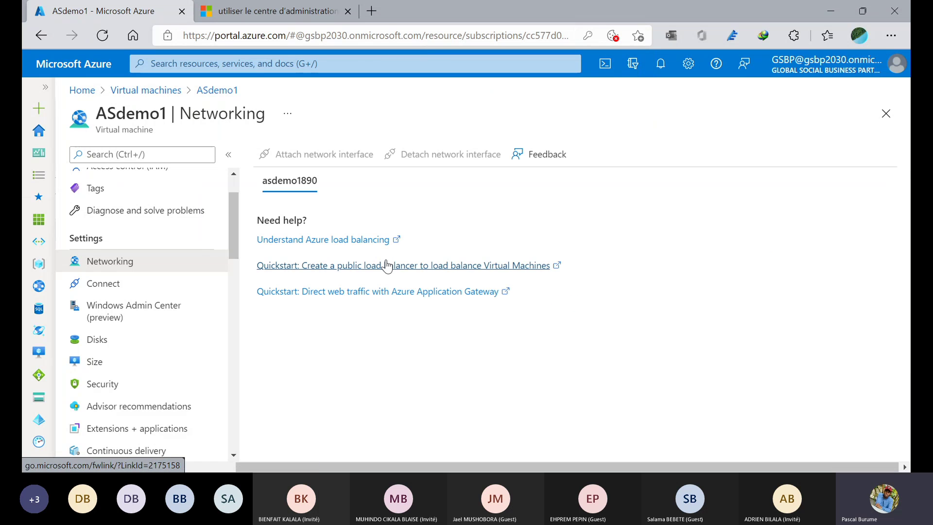
pyautogui.scroll(-3, 439, 323)
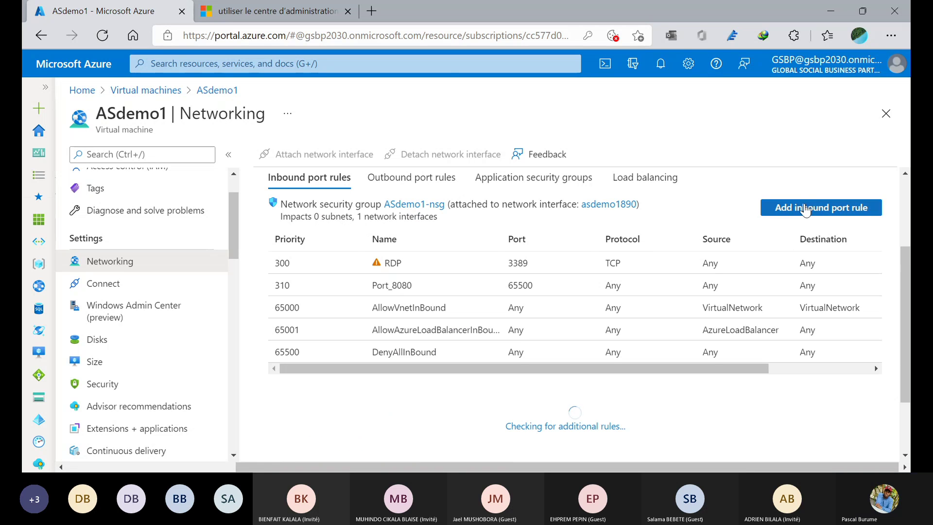
pyautogui.click(806, 209)
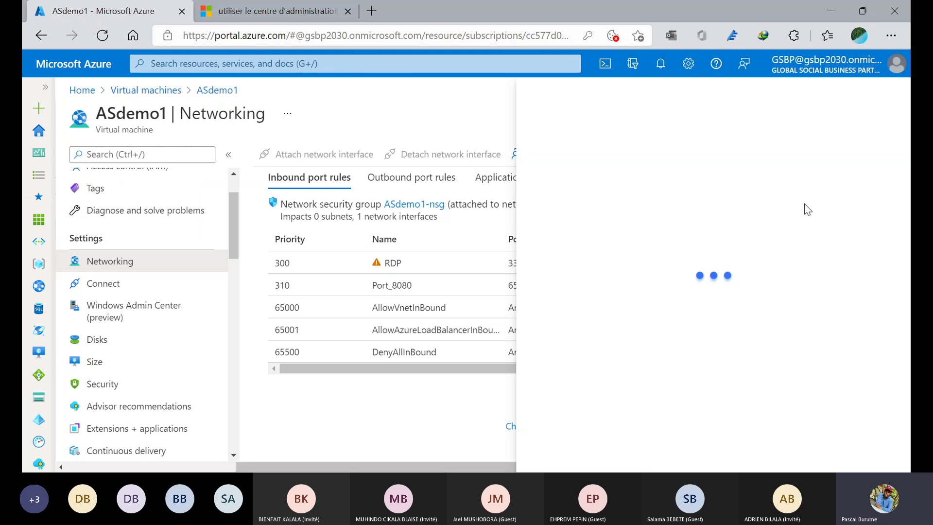
pyautogui.click(248, 6)
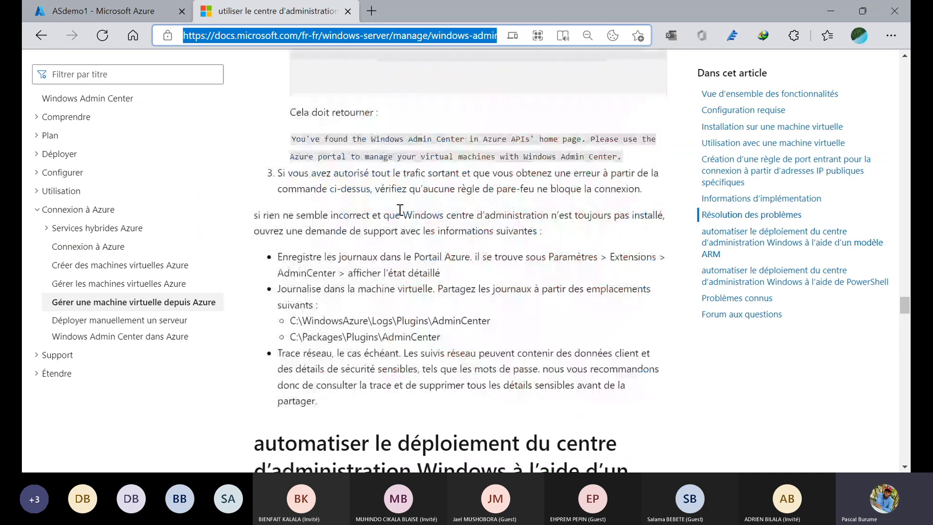
# - Scroll the Docs article to the table of inbound port rule values with destination port 6516
pyautogui.scroll(10, 400, 210)
pyautogui.scroll(-1, 400, 210)
pyautogui.scroll(3, 400, 210)
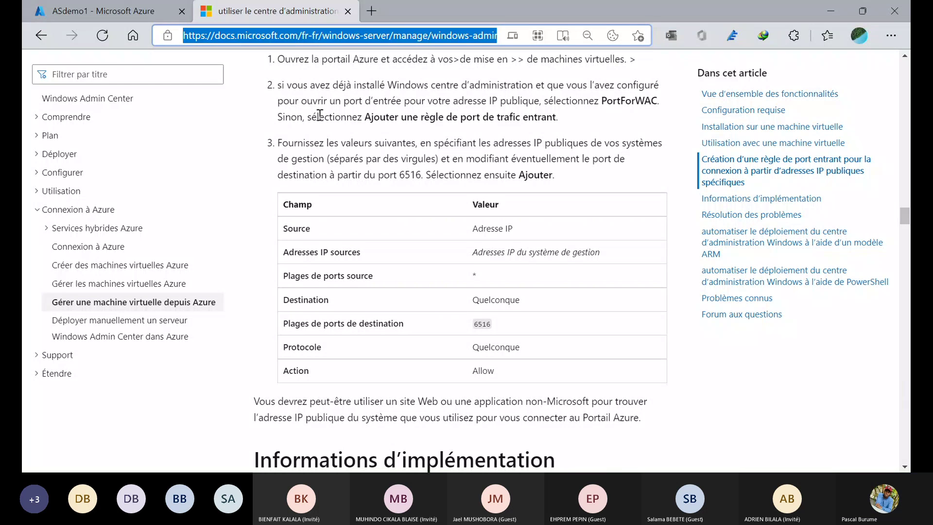
pyautogui.scroll(1, 409, 141)
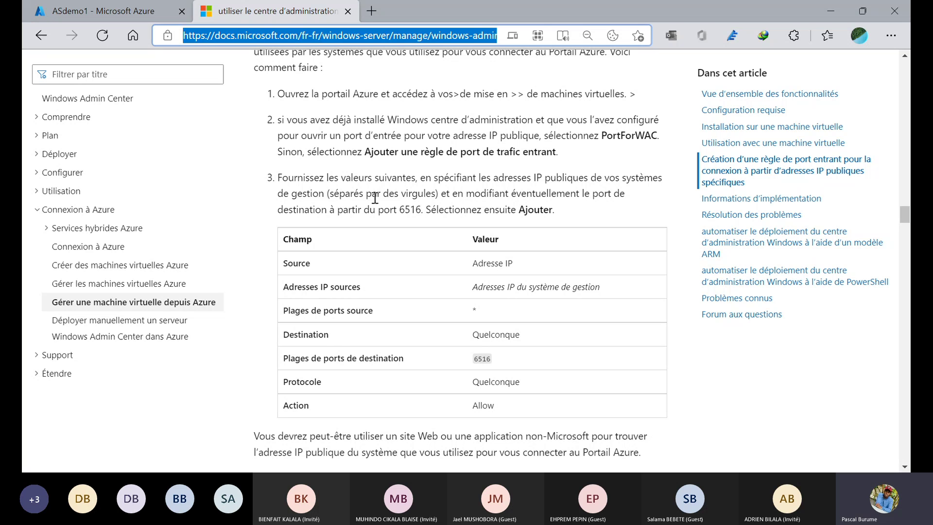
# - Compare the documented port values with ASdemo1's networking page, then jump to the requirements section
pyautogui.click(135, 7)
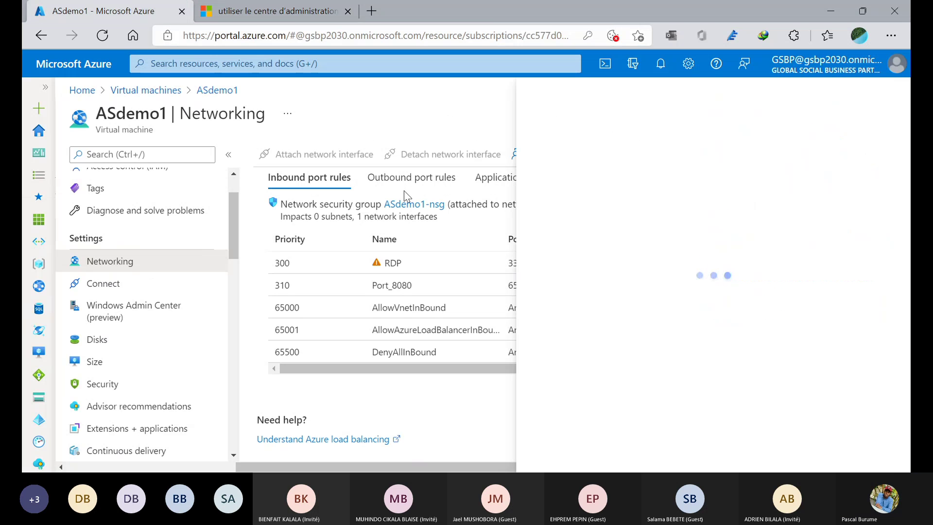
pyautogui.click(219, 13)
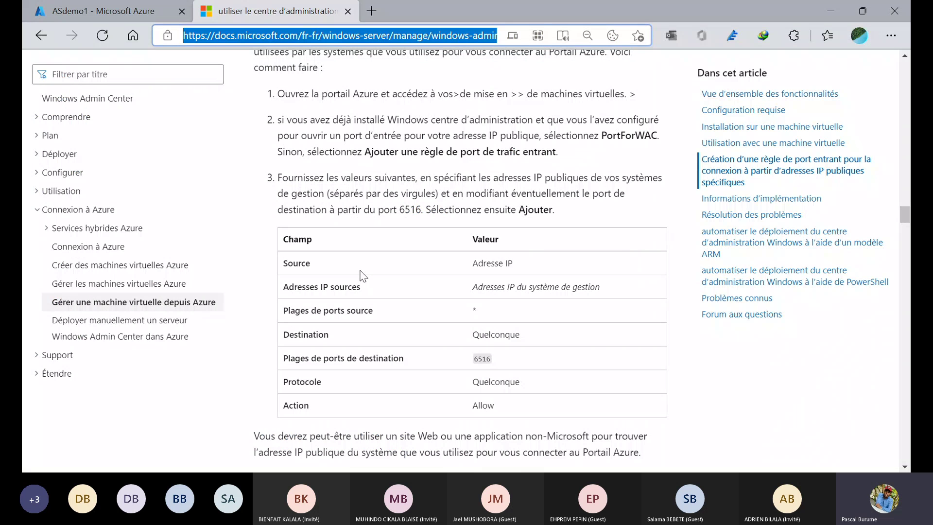
pyautogui.hotkey('ctrl', 'Tab')
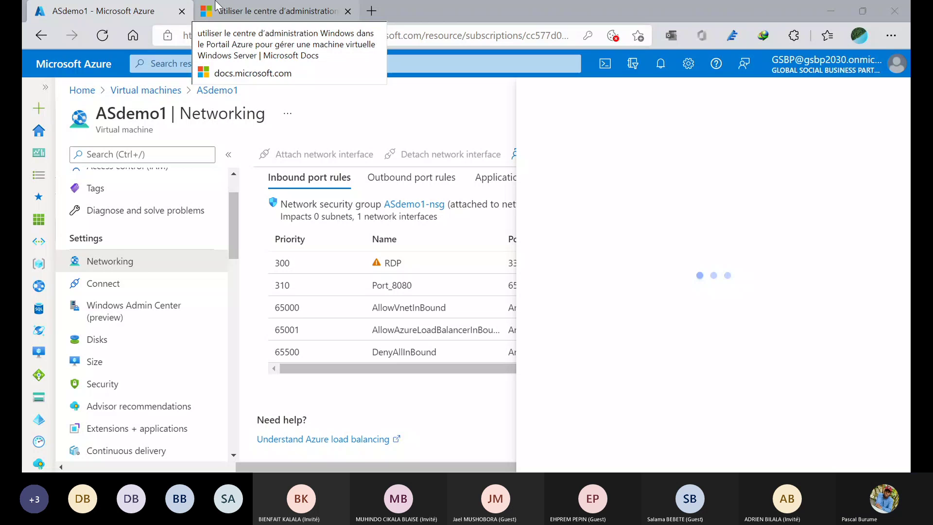
pyautogui.click(216, 5)
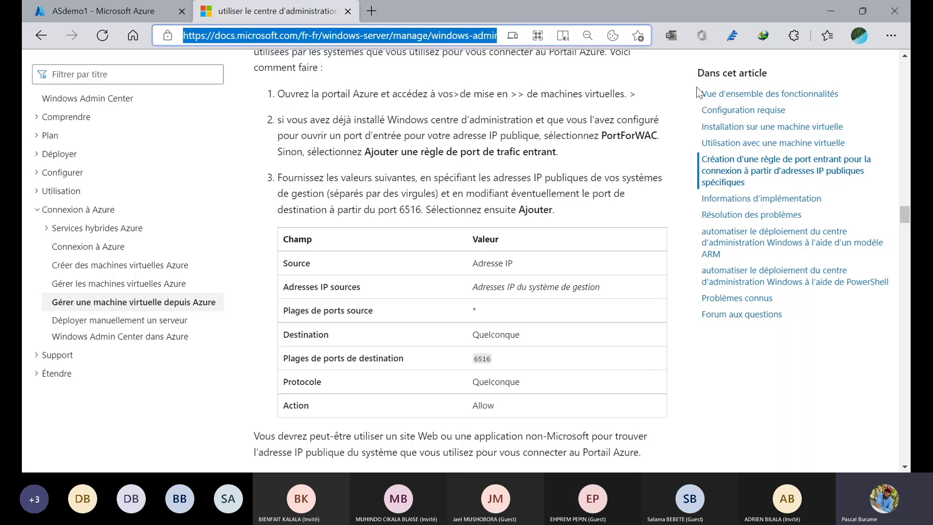
pyautogui.click(703, 94)
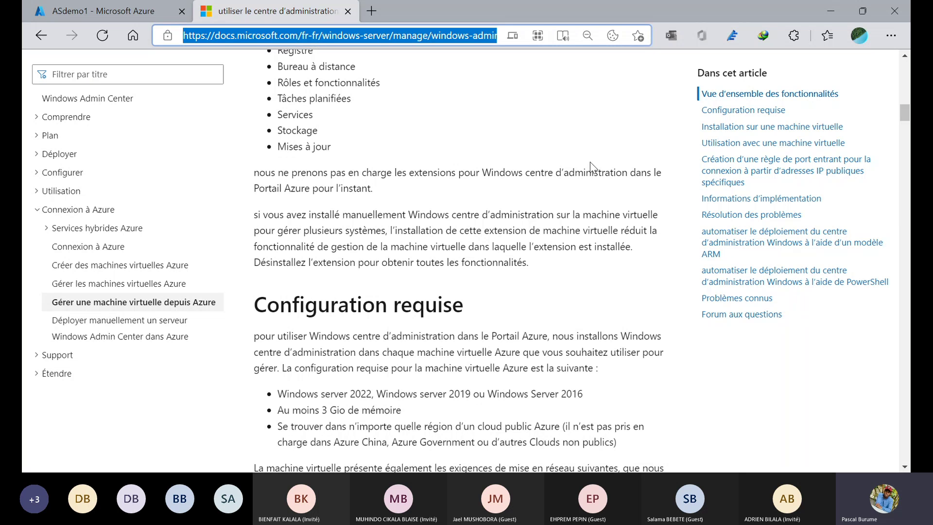
# - Open ASdemo1's Networking settings in Azure, then return to the Windows Admin Center search results tab
pyautogui.click(103, 11)
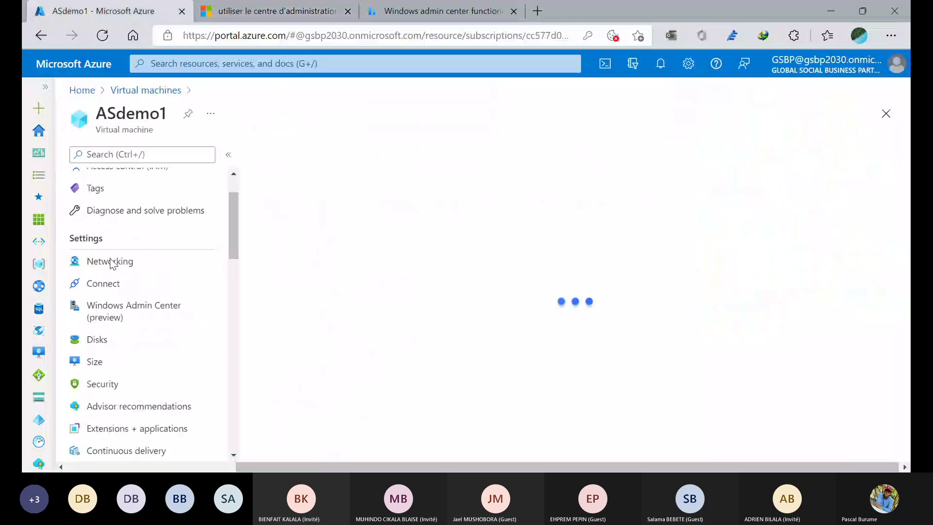
pyautogui.click(111, 262)
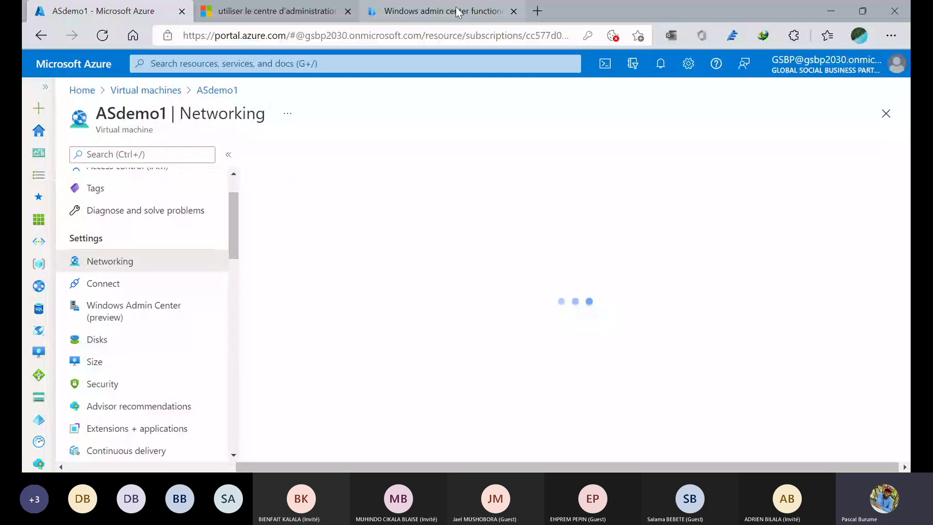
pyautogui.click(458, 12)
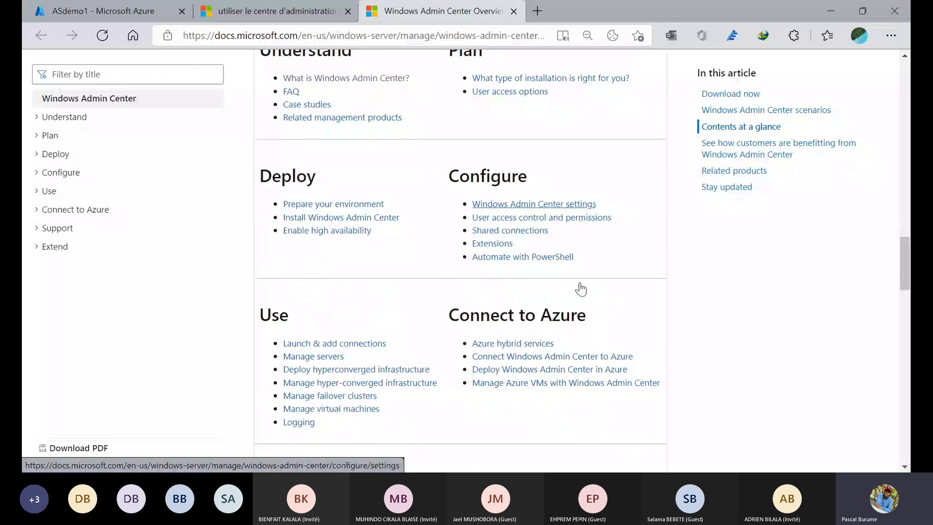
# - Scroll through the Windows Admin Center settings article, then start an inbound port rule in Azure
pyautogui.scroll(-1, 581, 290)
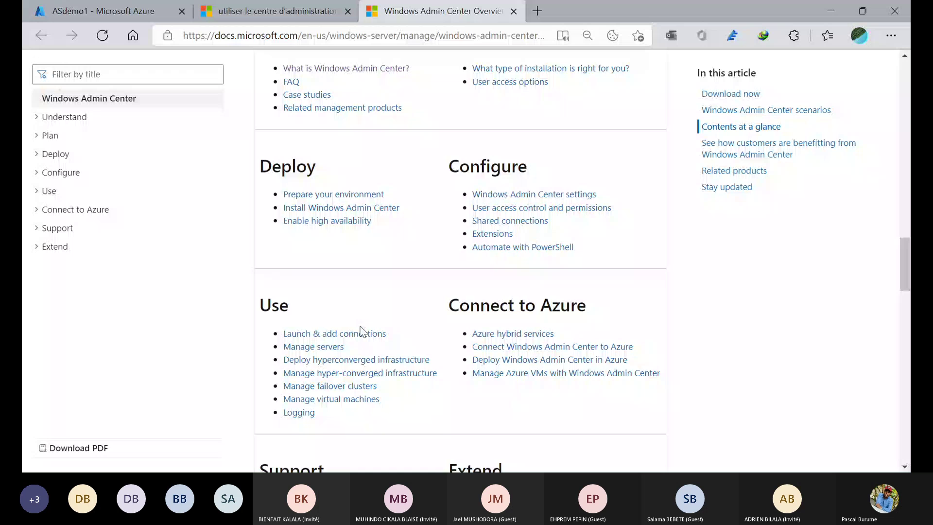
pyautogui.scroll(-2, 509, 112)
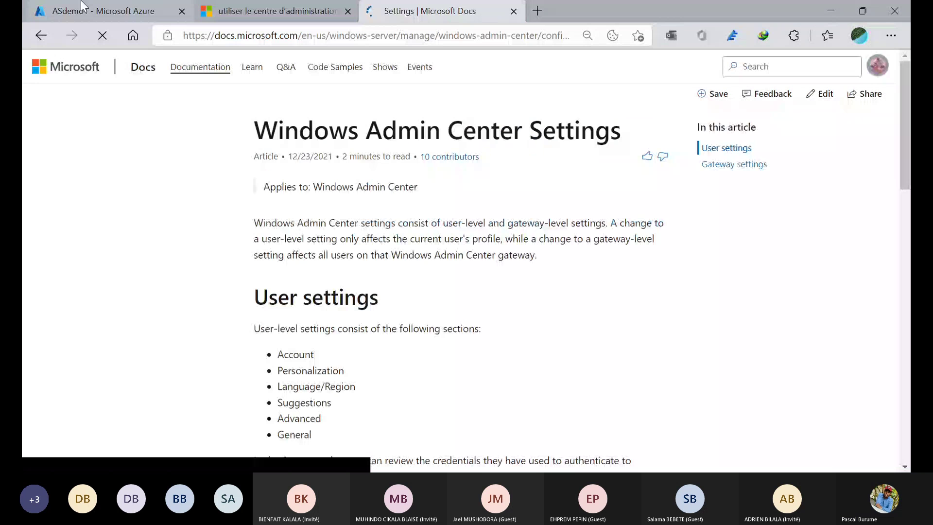
pyautogui.scroll(-5, 364, 253)
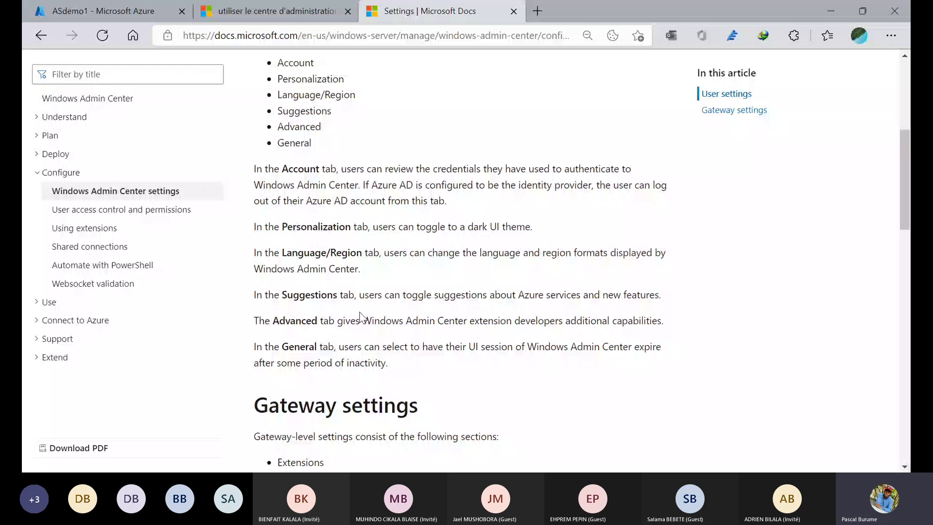
pyautogui.hotkey('ctrl', 'Tab')
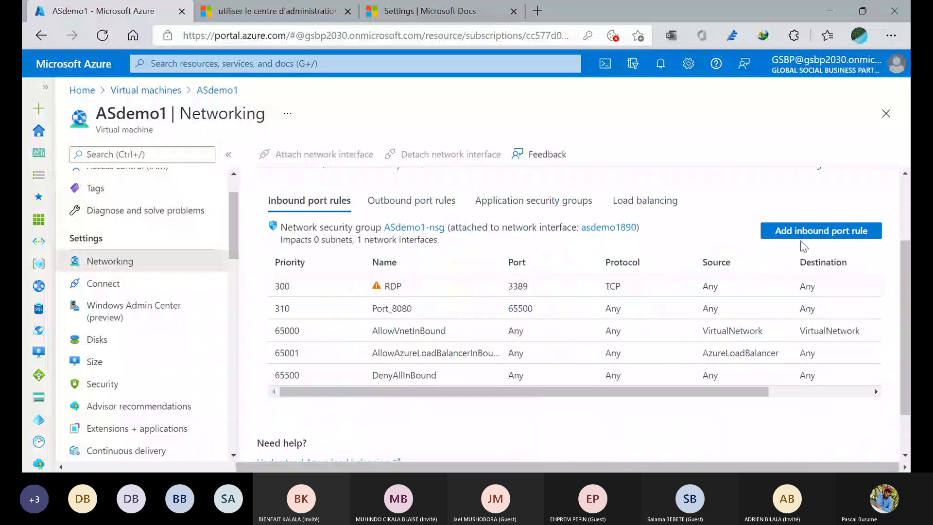
pyautogui.click(803, 236)
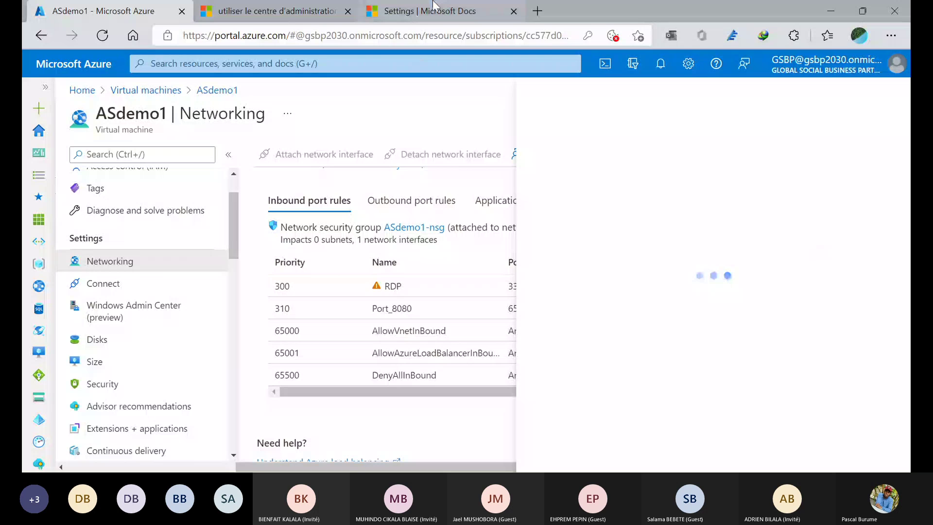
# - Expand Connect to Azure in the docs sidebar and open the Azure hybrid services article
pyautogui.click(411, 13)
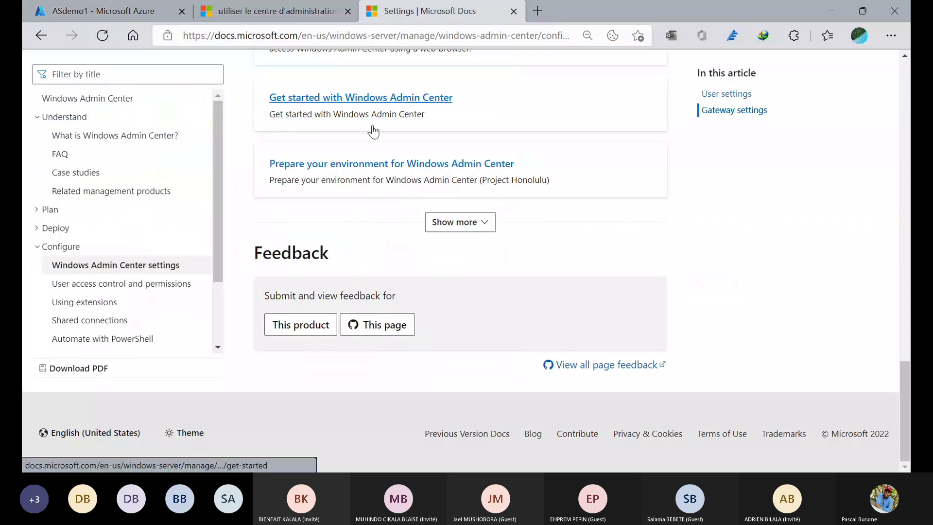
pyautogui.scroll(8, 373, 131)
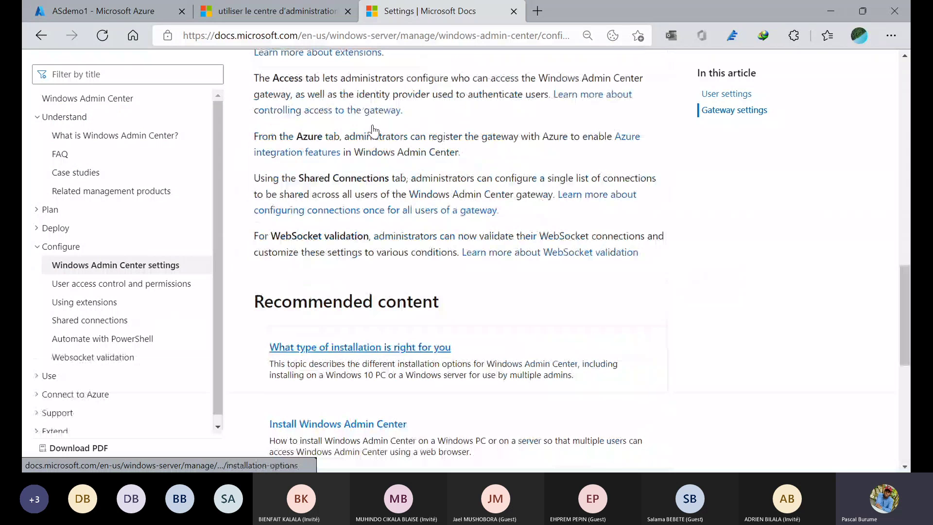
pyautogui.scroll(3, 374, 131)
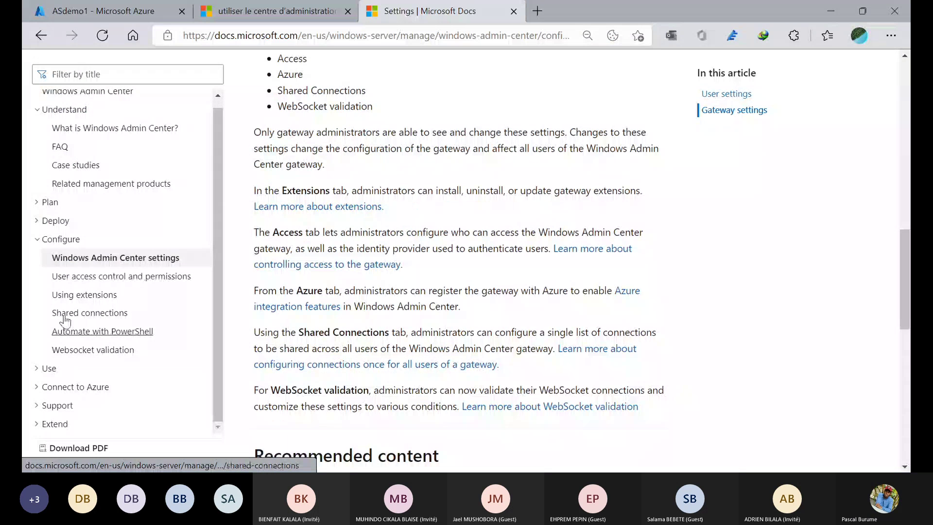
pyautogui.click(55, 389)
pyautogui.click(100, 427)
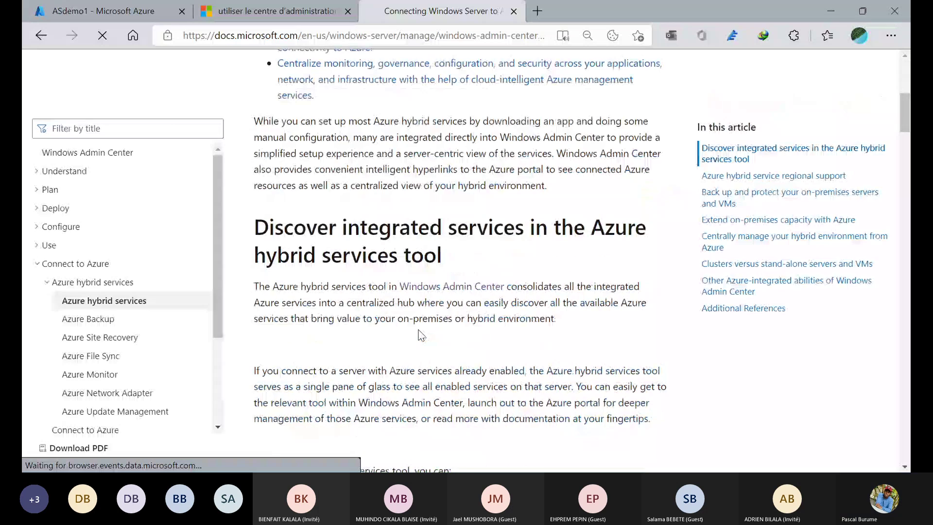
# - Scroll to the Azure hybrid services regional support table, then open ASdemo1's overview in Azure
pyautogui.scroll(-6, 421, 336)
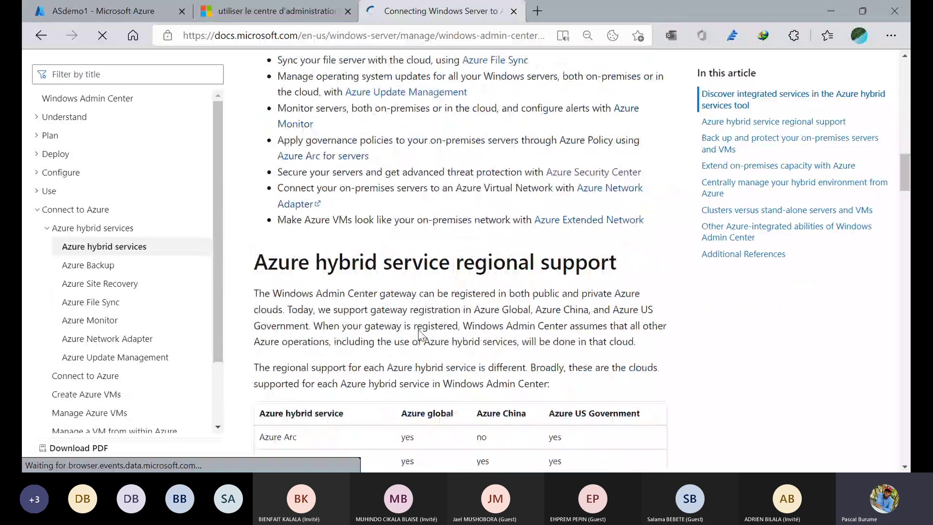
pyautogui.scroll(-5, 421, 336)
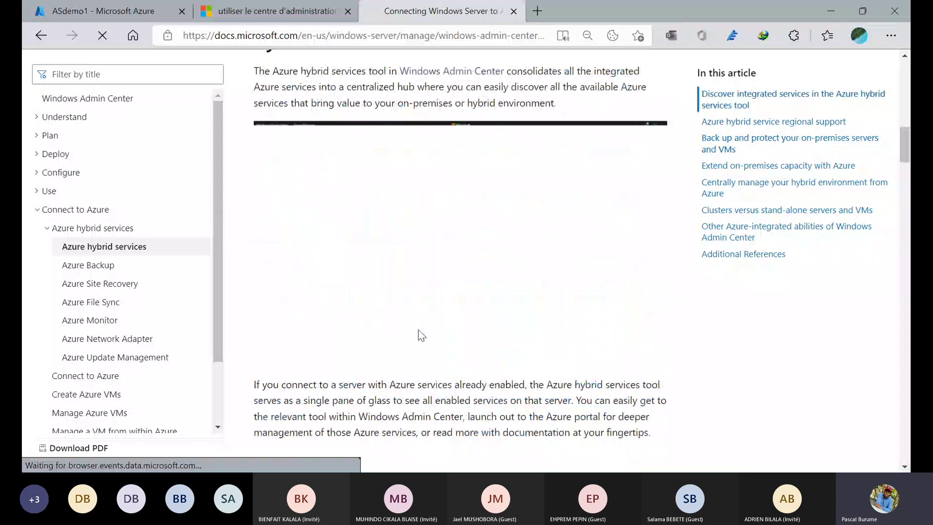
pyautogui.scroll(-10, 421, 336)
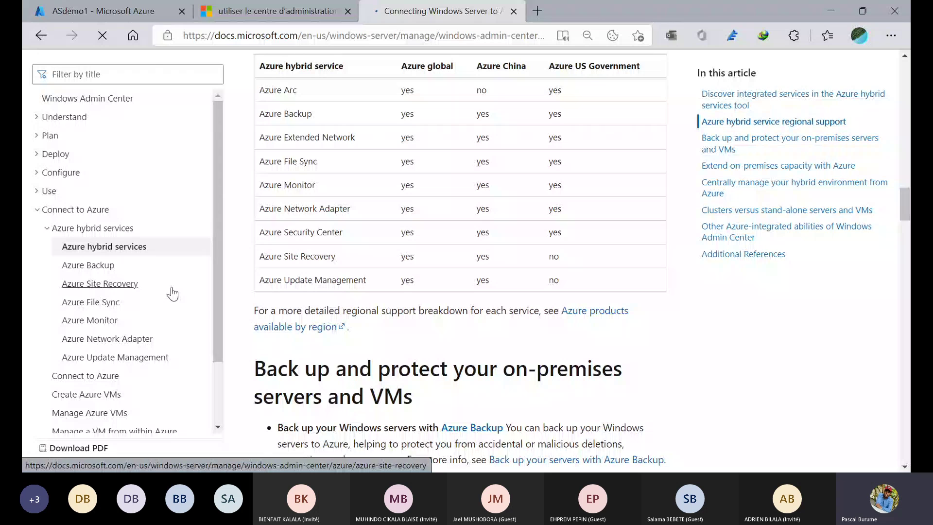
pyautogui.click(191, 7)
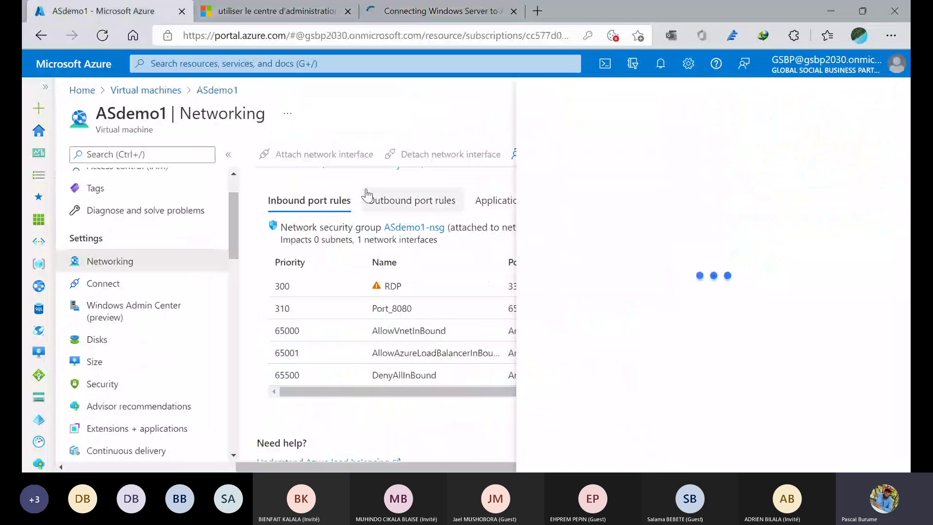
pyautogui.click(211, 92)
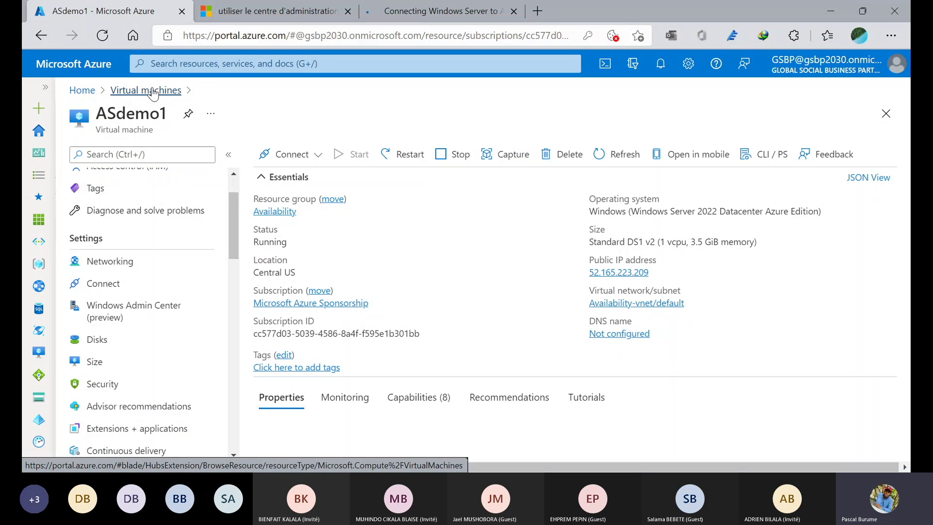
# - Refresh the Virtual machines list, open WAC, and go to its Windows Admin Center (preview) page
pyautogui.click(153, 93)
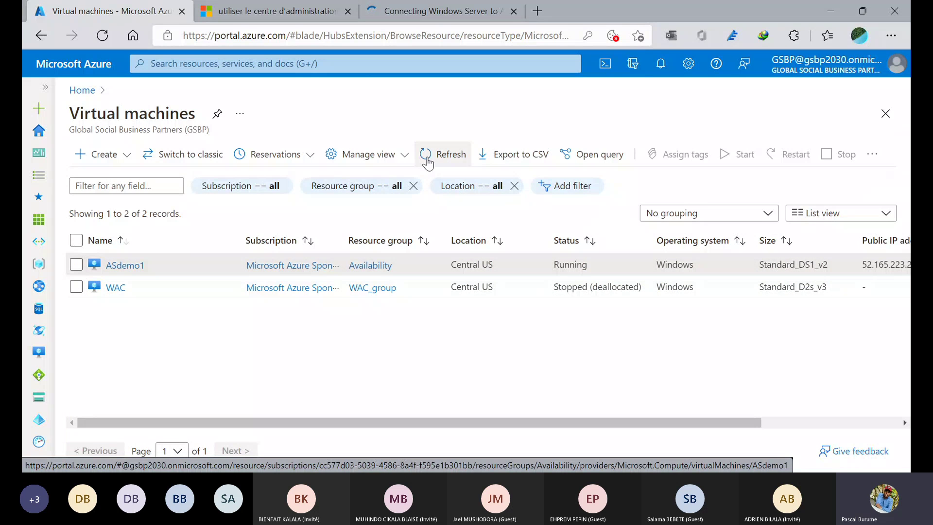
pyautogui.click(427, 161)
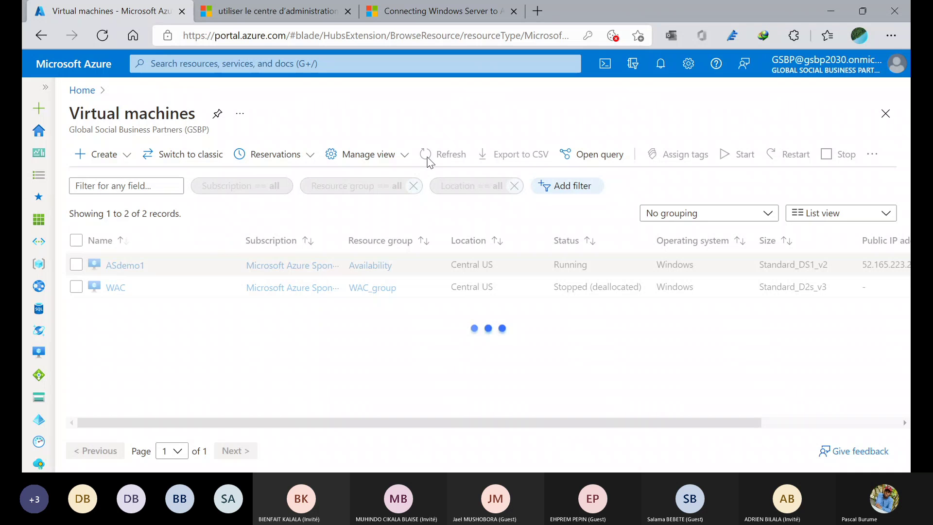
pyautogui.click(115, 287)
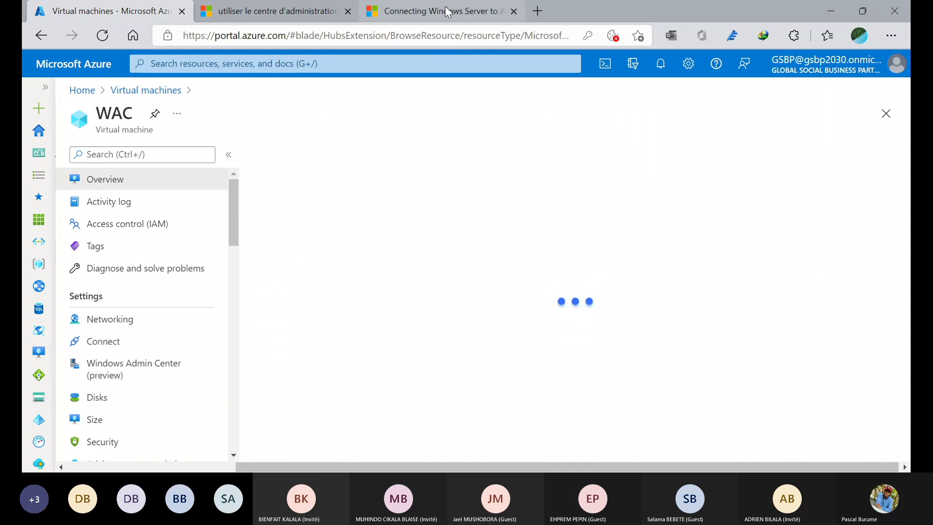
pyautogui.click(447, 10)
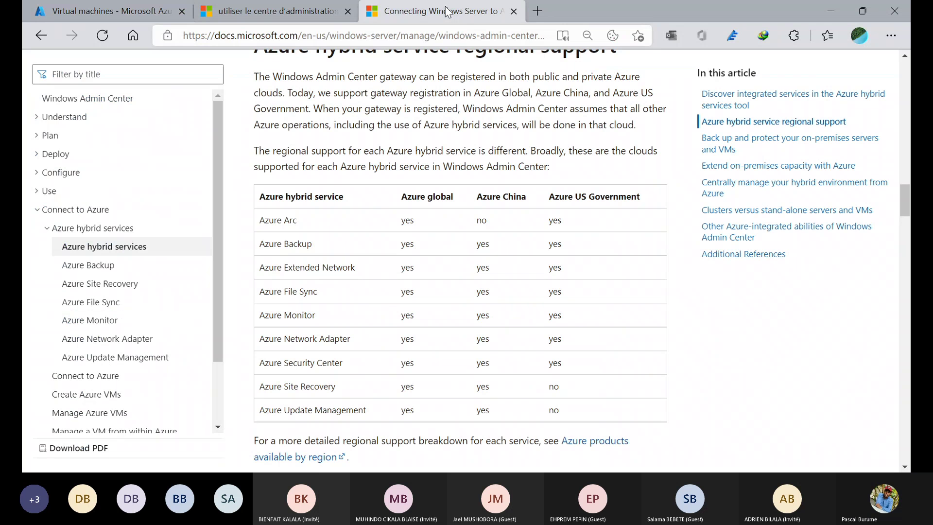
pyautogui.click(177, 8)
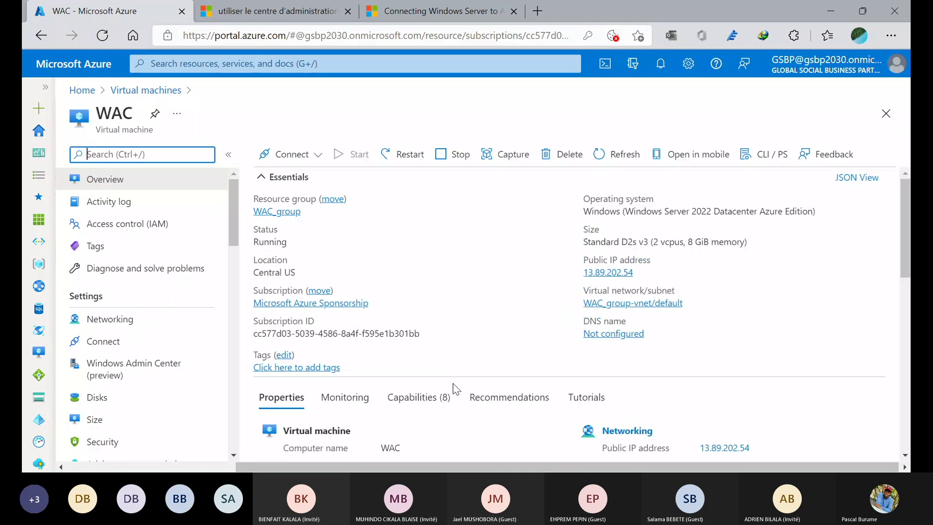
pyautogui.scroll(-2, 522, 395)
pyautogui.scroll(-9, 521, 389)
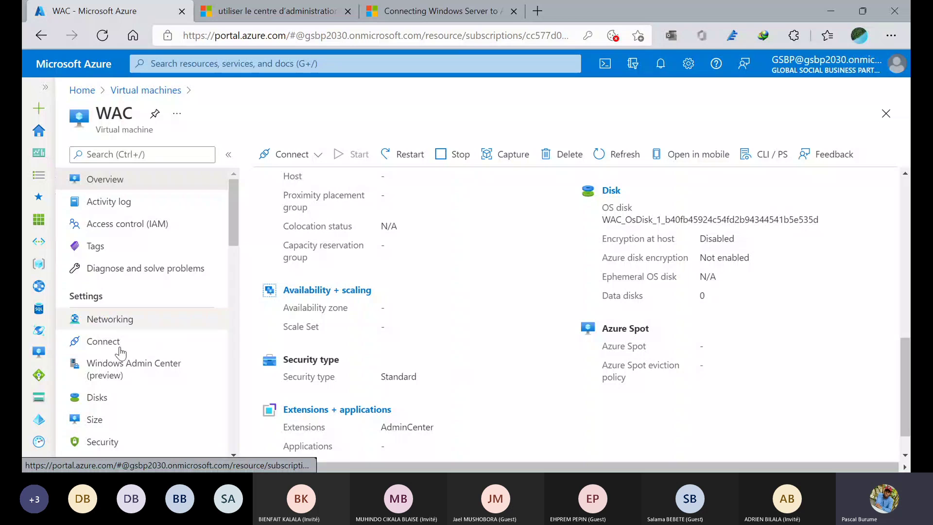
pyautogui.click(119, 367)
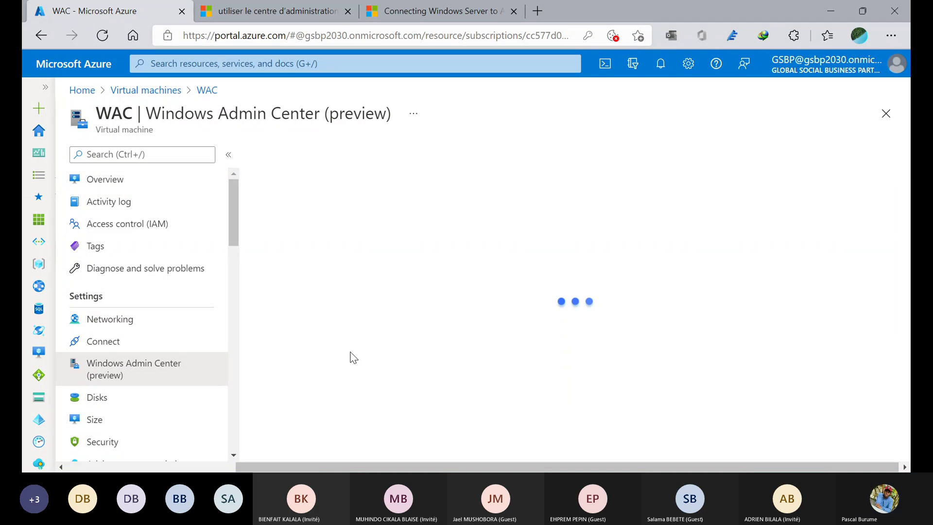
# - Connect to Windows Admin Center on WAC using the VM's public IP address
pyautogui.scroll(-2, 353, 357)
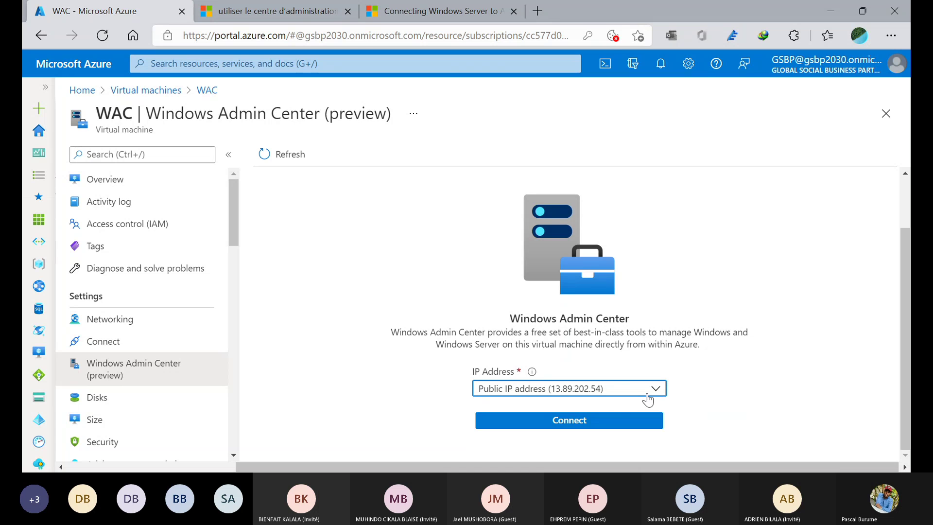
pyautogui.click(654, 392)
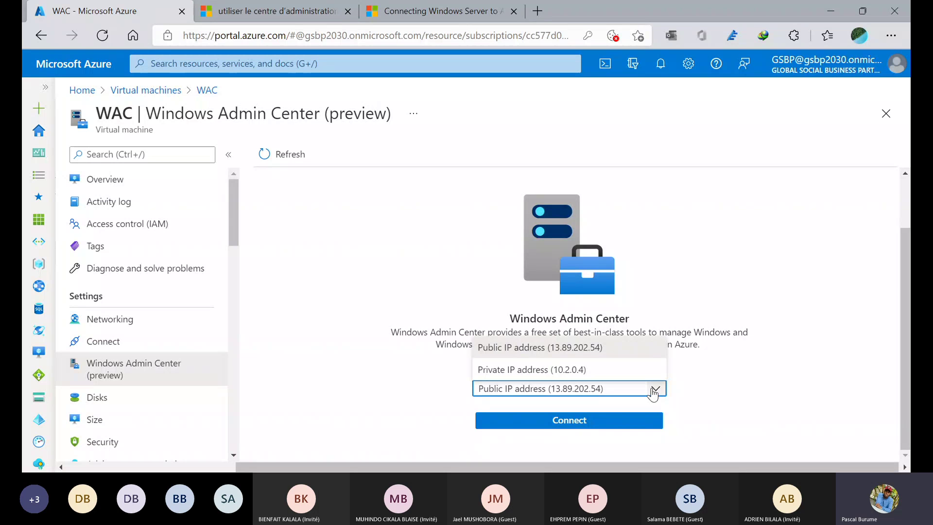
pyautogui.click(628, 372)
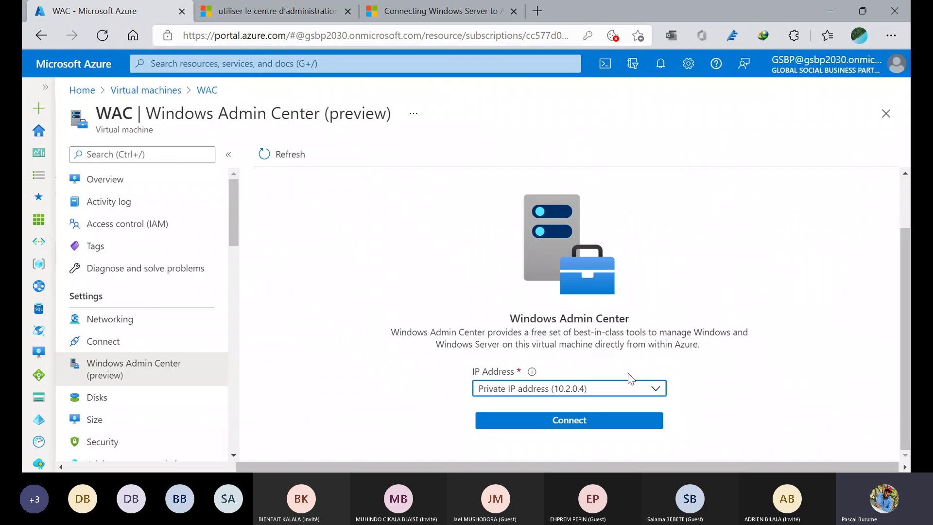
pyautogui.click(652, 389)
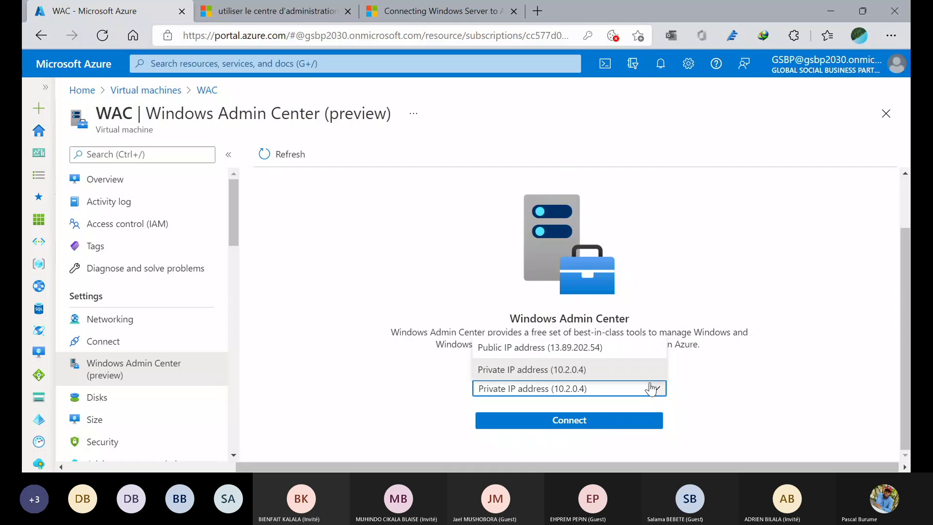
pyautogui.click(610, 359)
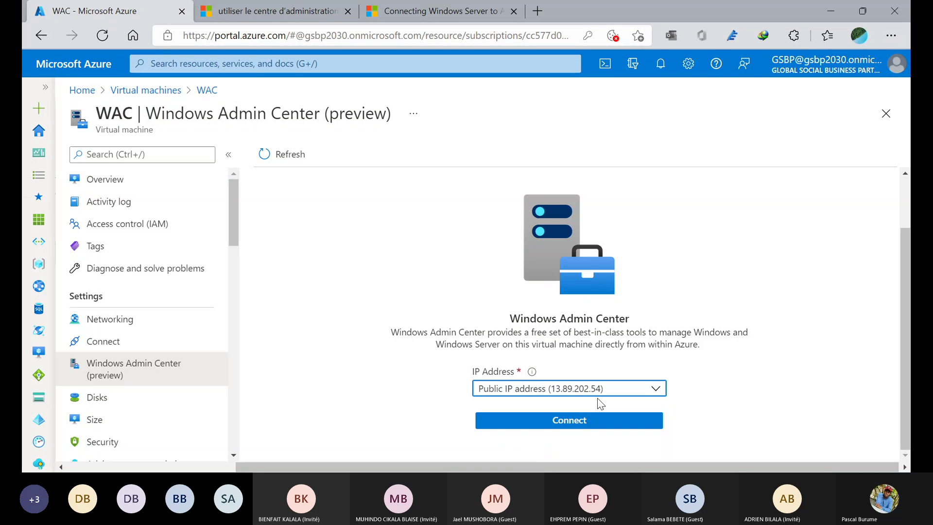
pyautogui.click(589, 423)
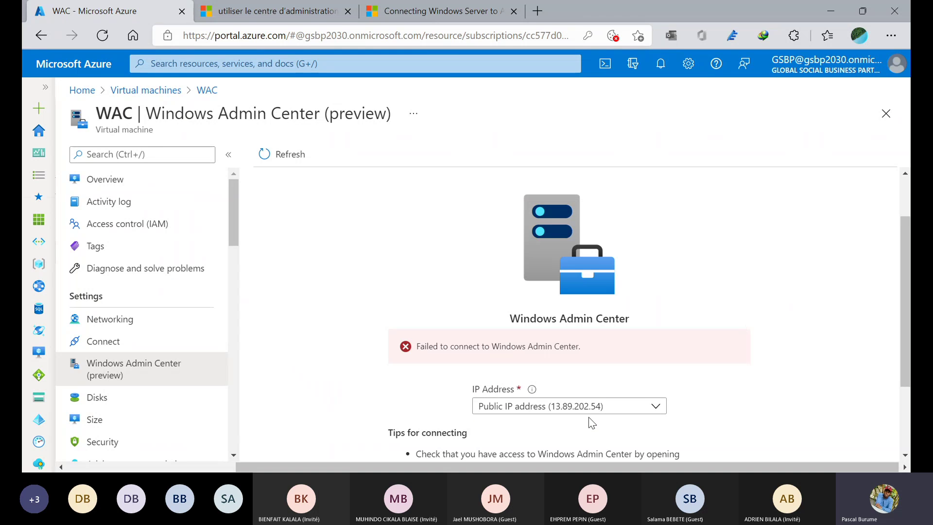
# - Retry the connection via private IP 10.2.0.4, then open WAC's Networking settings after it fails
pyautogui.scroll(-2, 592, 423)
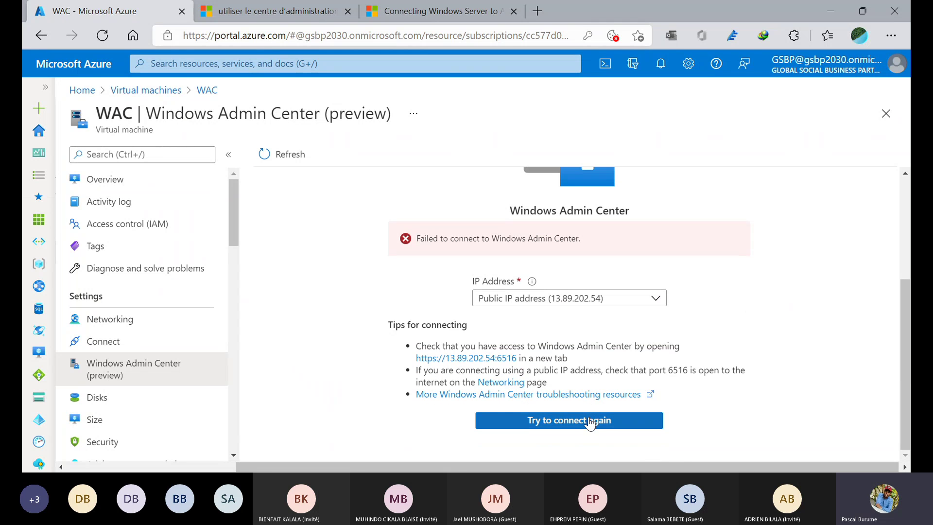
pyautogui.click(593, 305)
pyautogui.click(533, 338)
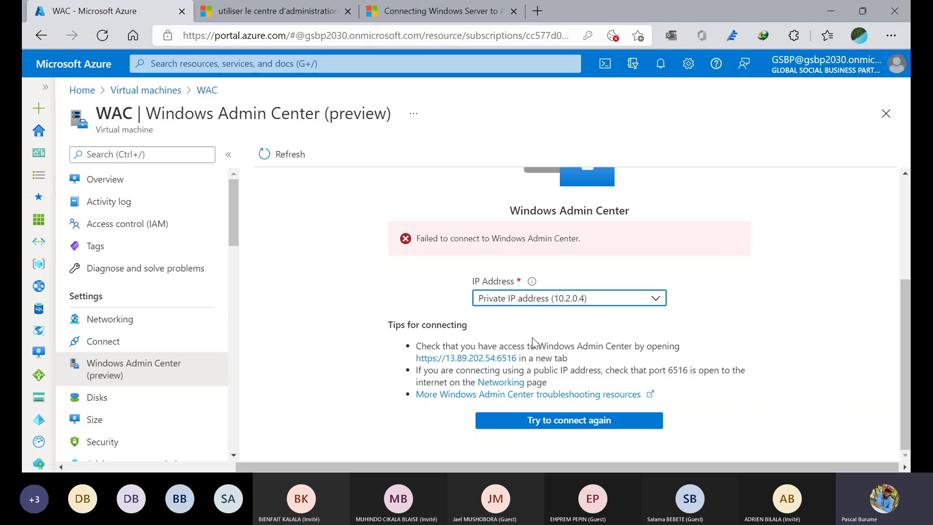
pyautogui.click(520, 427)
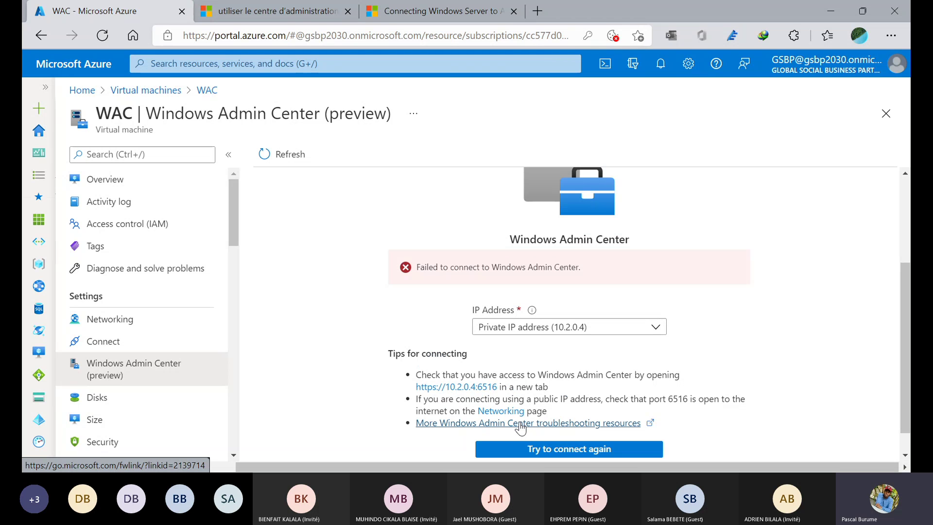
pyautogui.click(117, 320)
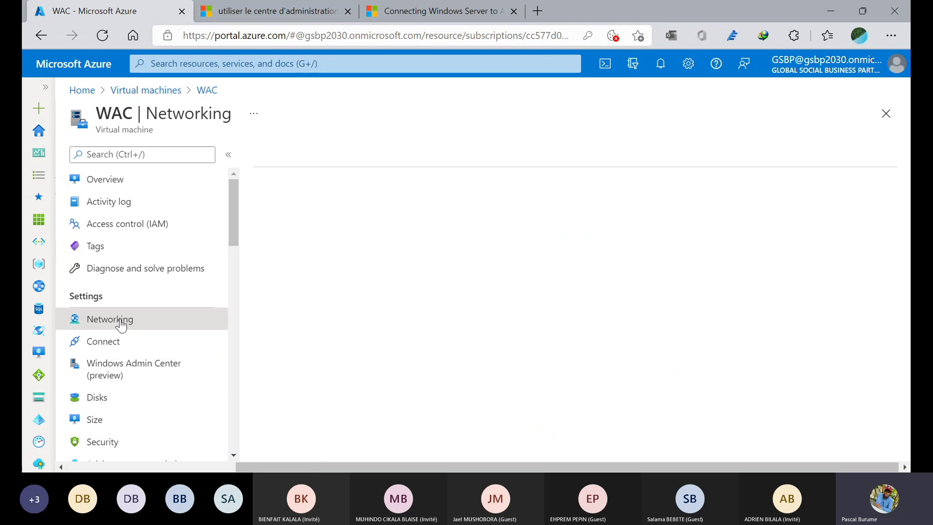
# - Glance at the Azure hybrid services docs, then start a new inbound port rule for WAC
pyautogui.click(439, 16)
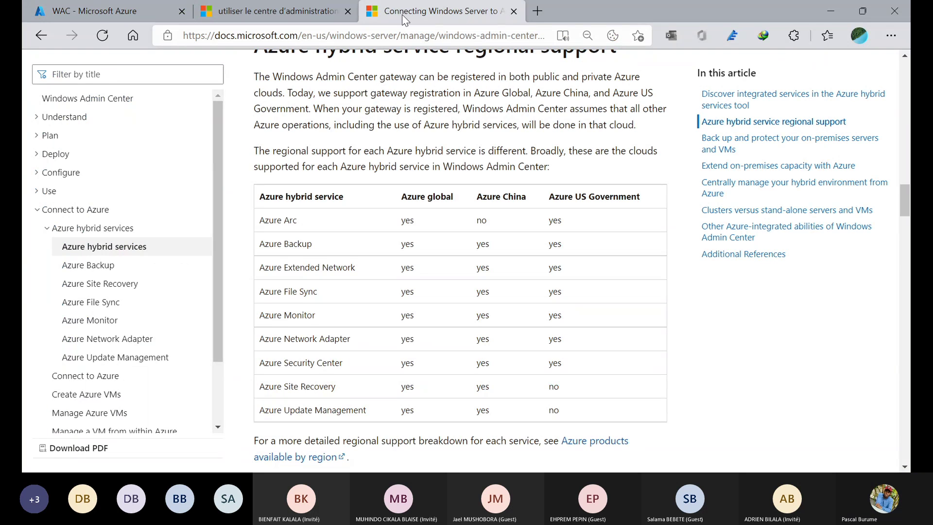
pyautogui.click(112, 12)
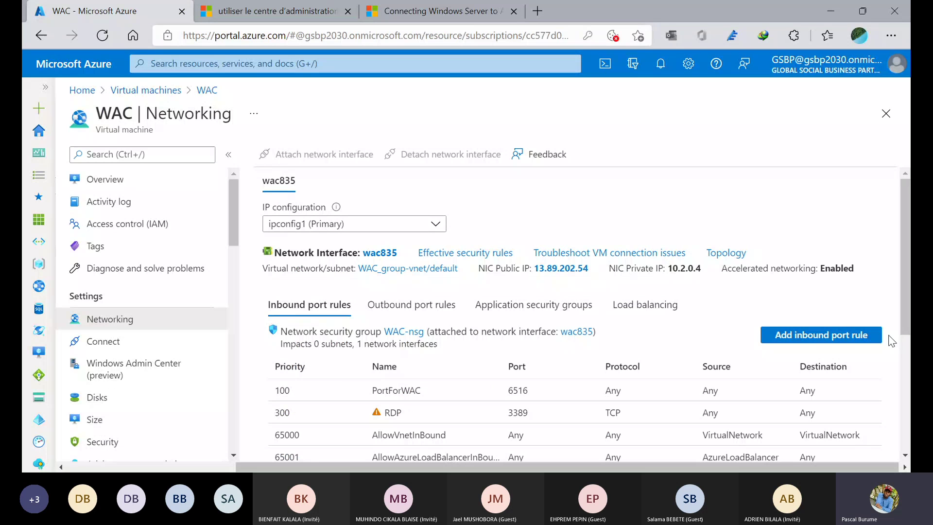
pyautogui.click(812, 341)
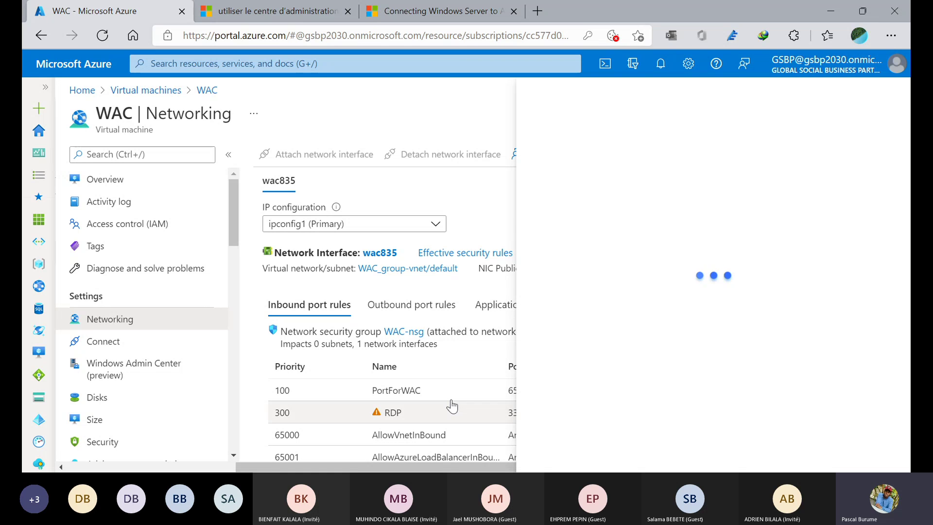
# - Review the PortForWAC (priority 100), RDP (300) and 65001 inbound rules, then return to WAC's overview
pyautogui.scroll(-3, 452, 405)
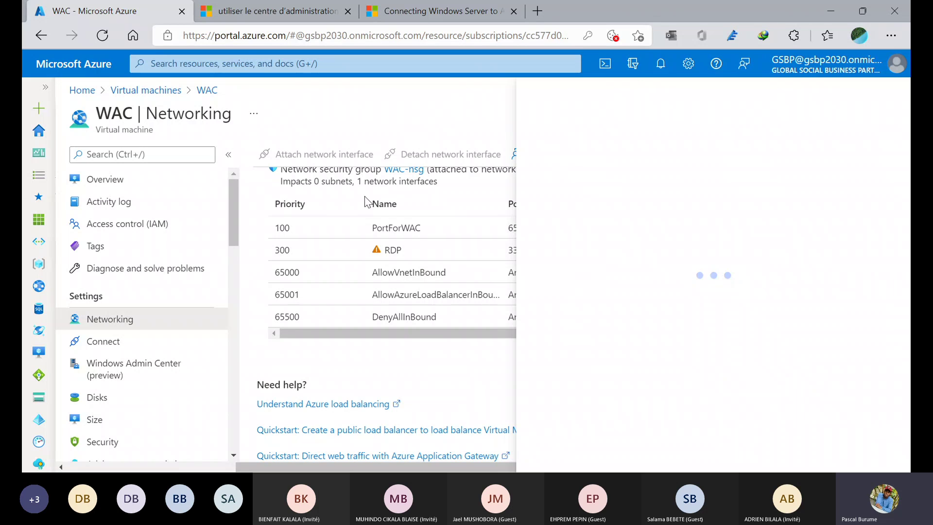
pyautogui.doubleClick(290, 204)
pyautogui.click(304, 232)
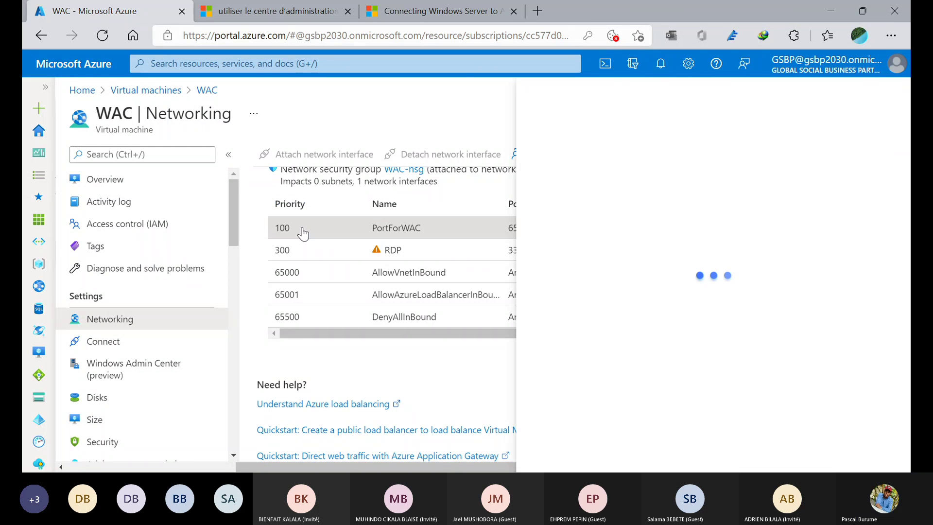
pyautogui.click(288, 251)
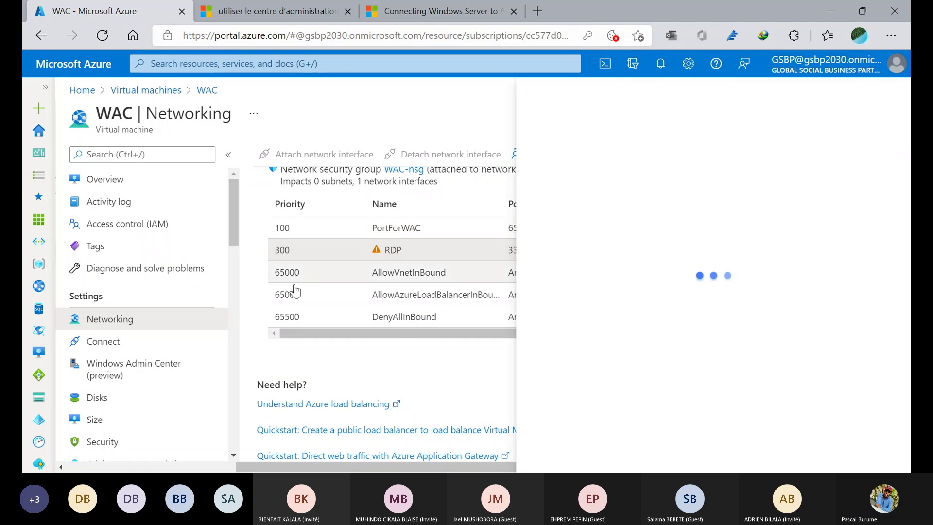
pyautogui.click(297, 298)
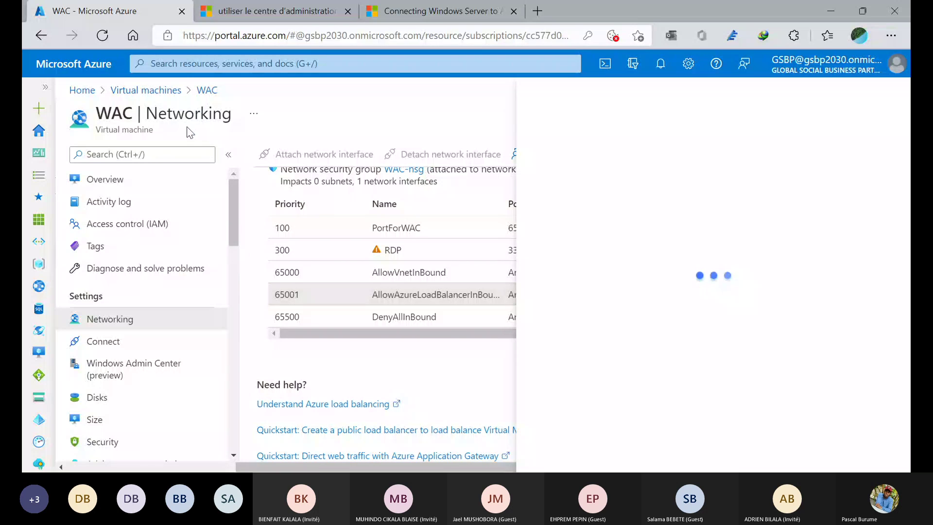
pyautogui.click(208, 92)
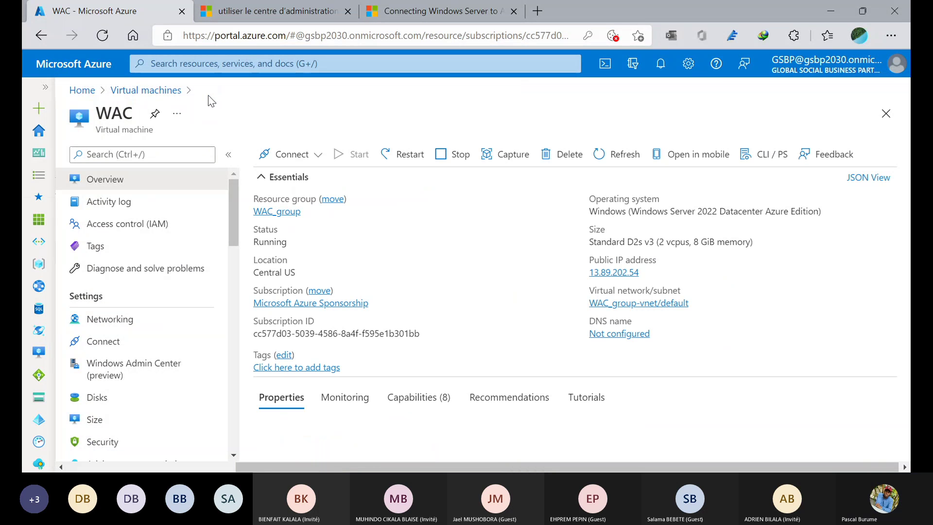
# - Reopen WAC's Networking page and scroll its inbound rules, PortForWAC on 6516 and RDP on 3389
pyautogui.click(123, 326)
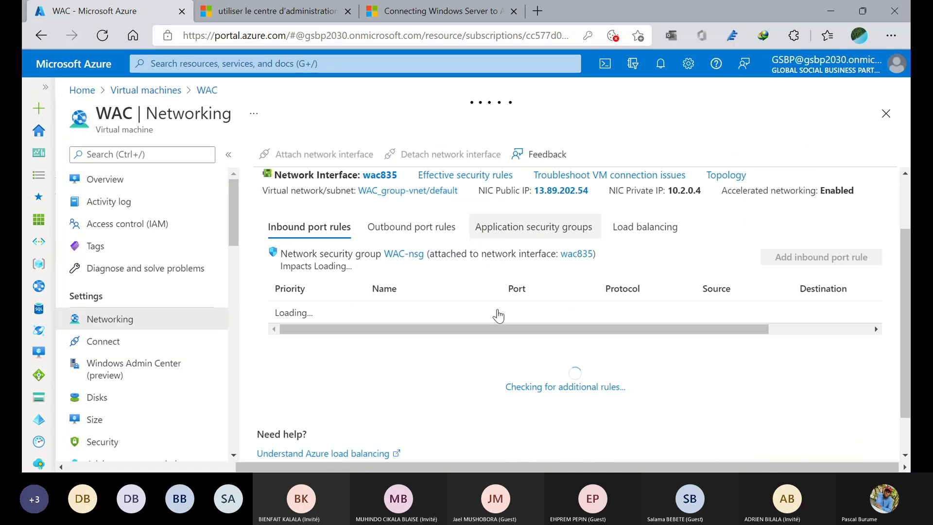
pyautogui.scroll(-2, 498, 316)
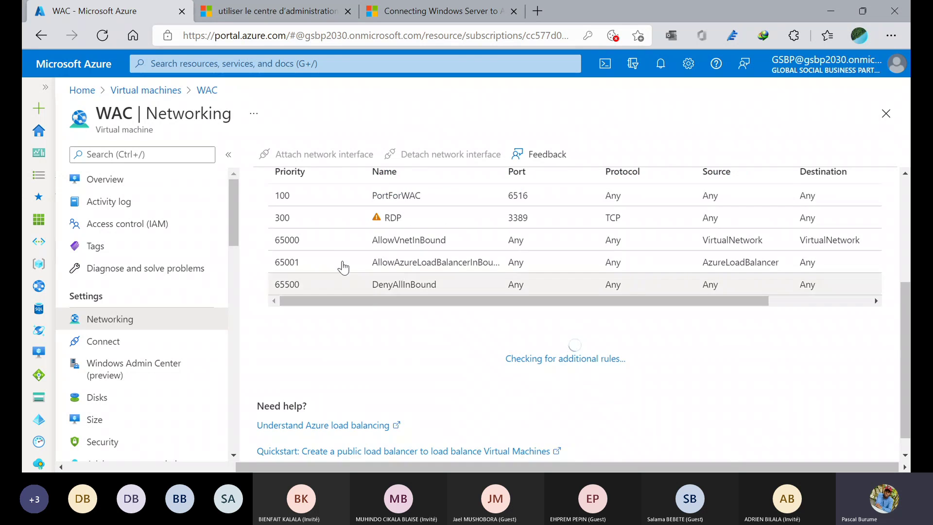
pyautogui.scroll(3, 334, 245)
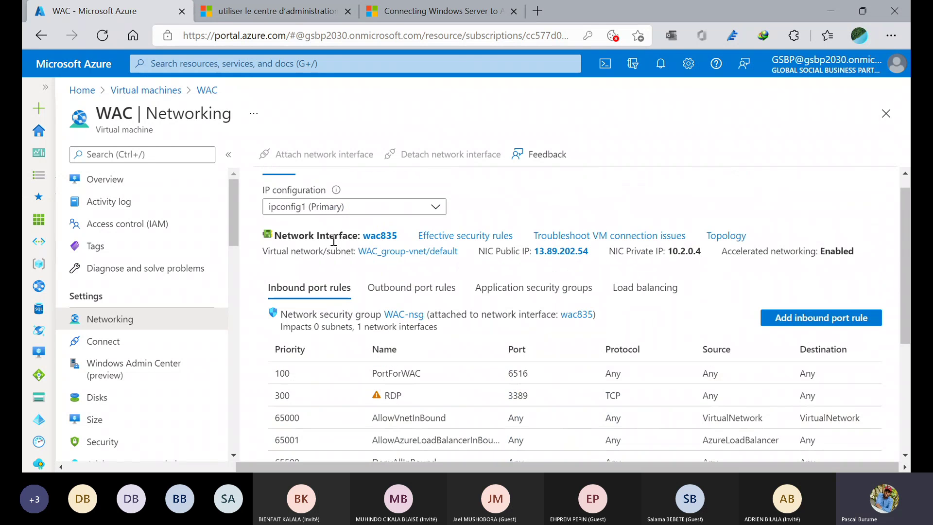
# - Read the French docs' inbound rule table for port 6516, then return to the Azure port rules
pyautogui.click(317, 7)
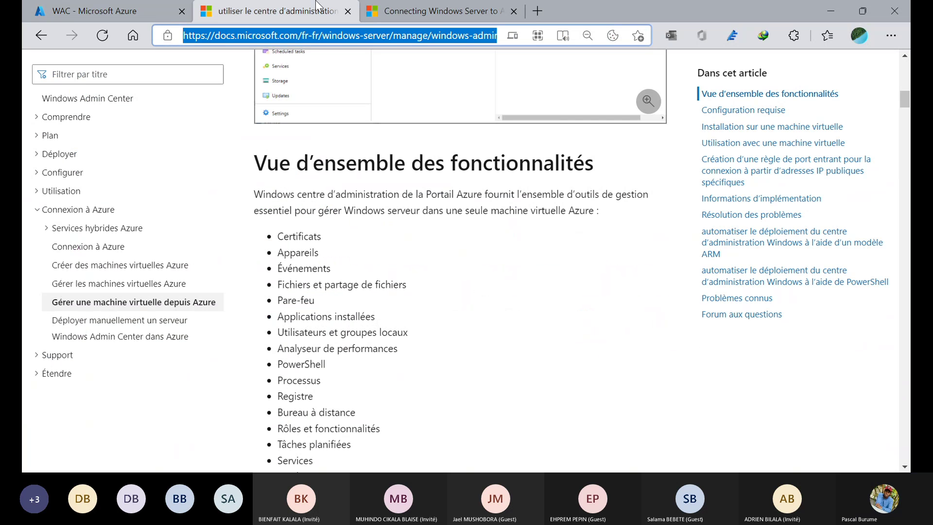
pyautogui.scroll(-15, 394, 284)
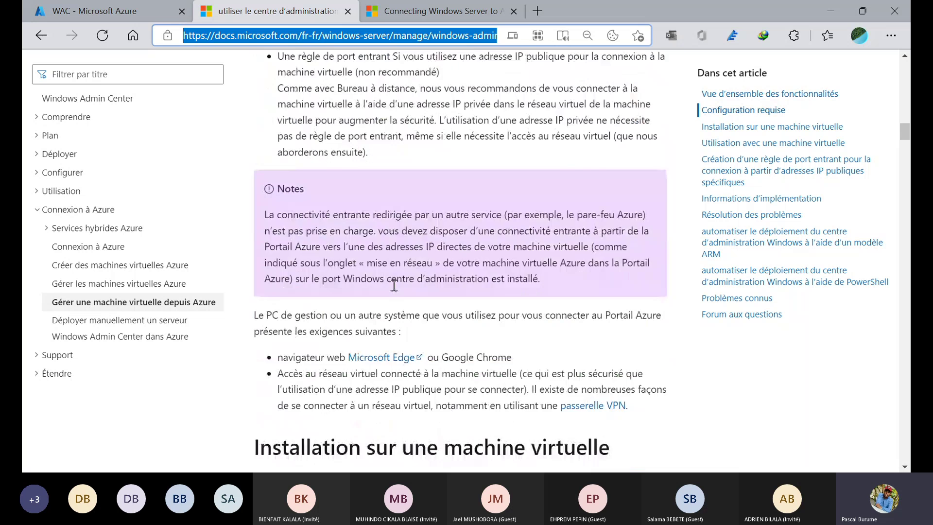
pyautogui.scroll(-20, 394, 284)
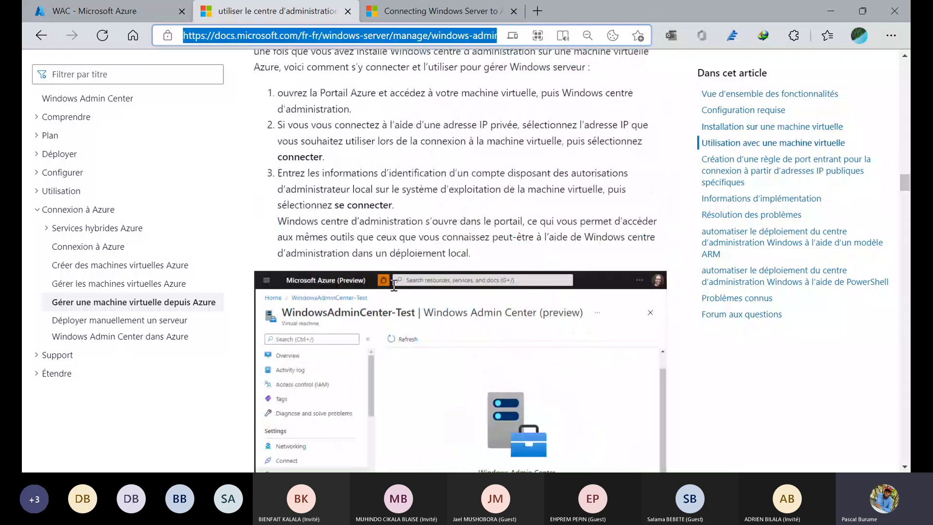
pyautogui.scroll(-8, 394, 285)
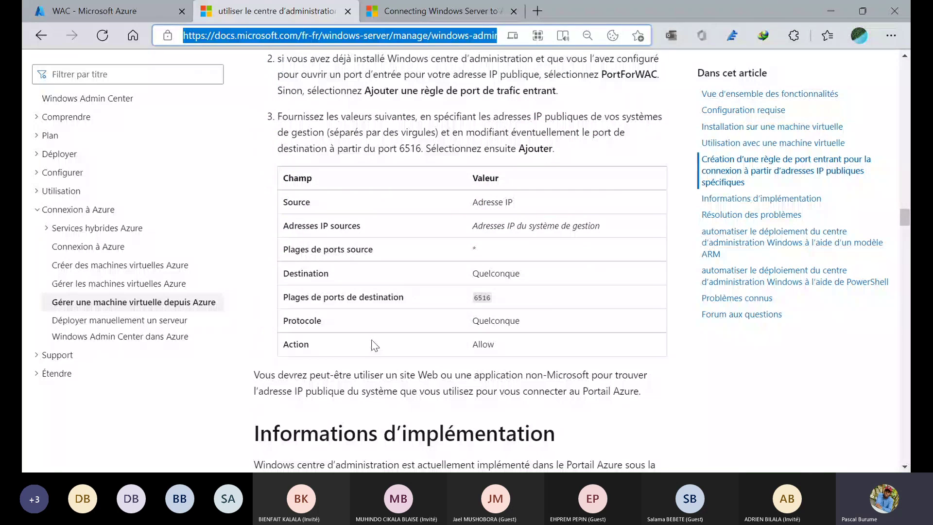
pyautogui.hotkey('alt', 'Tab')
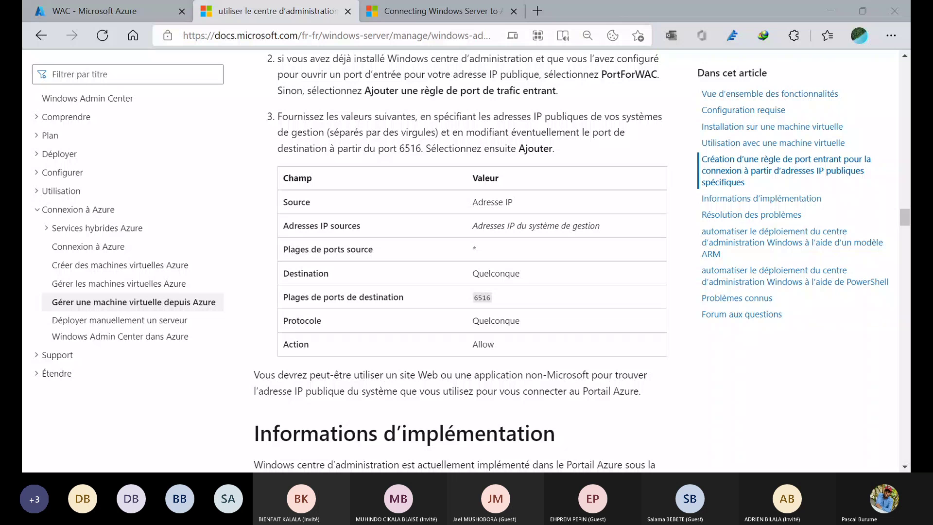
pyautogui.hotkey('alt', 'Tab')
pyautogui.scroll(-3, 620, 371)
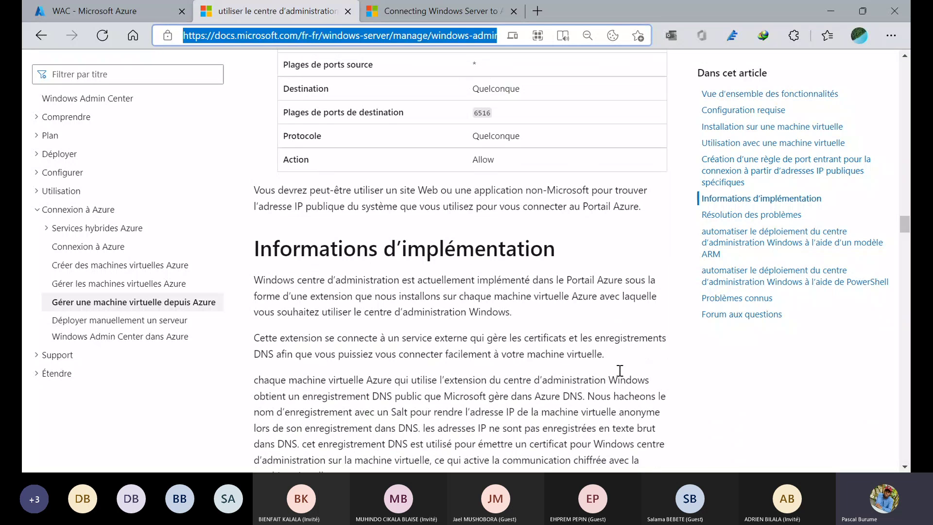
pyautogui.scroll(4, 476, 313)
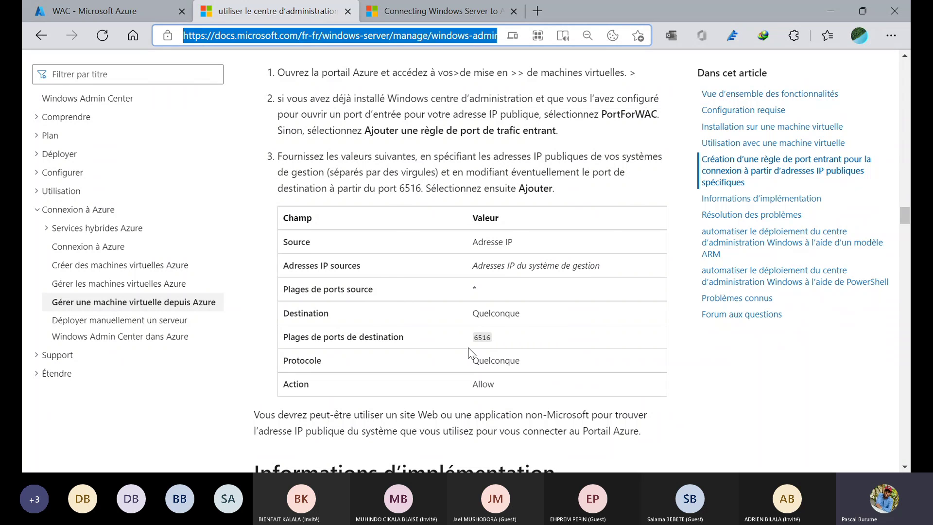
pyautogui.hotkey('ctrl', 'shift', 'Tab')
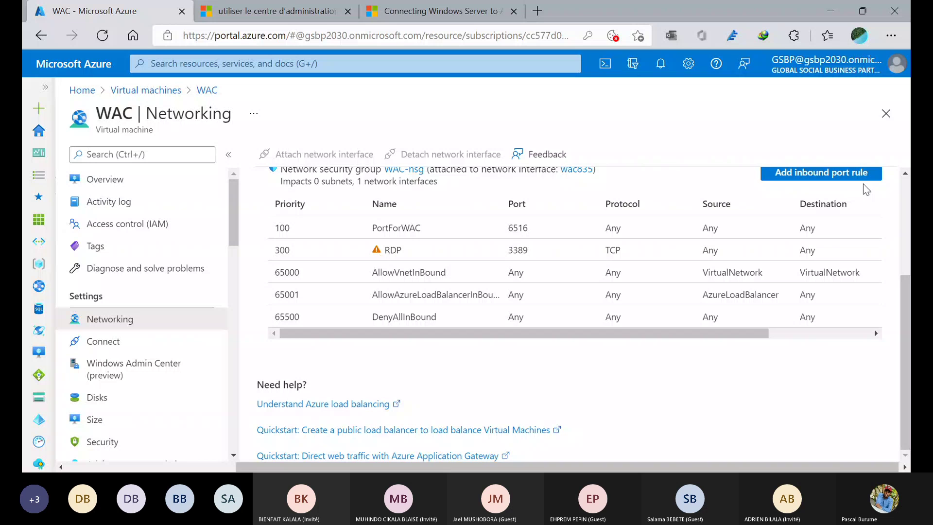
# - Start a new inbound port rule, then switch back to the French Windows Admin Center docs
pyautogui.click(849, 174)
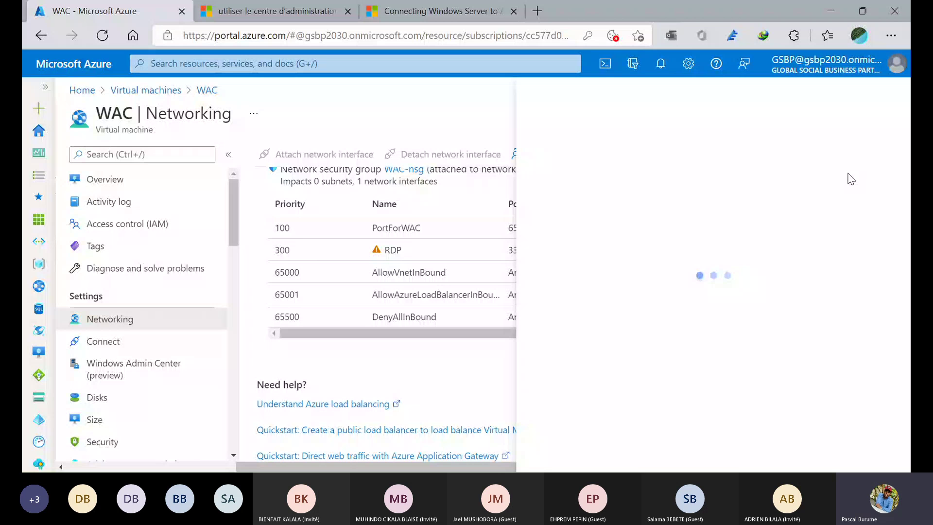
pyautogui.hotkey('ctrl', 'Tab')
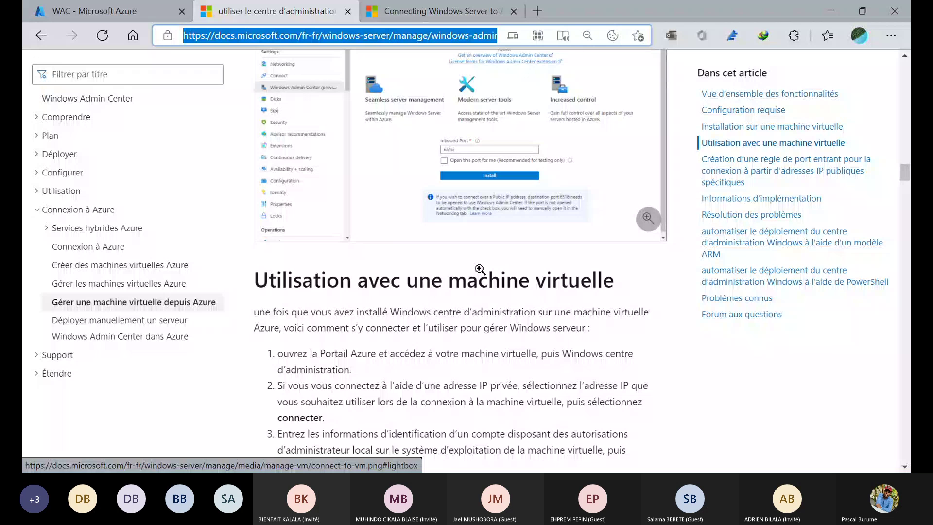
# - Review step 5 of the installation section, then return to ASdemo1's overview in the portal
pyautogui.scroll(5, 480, 269)
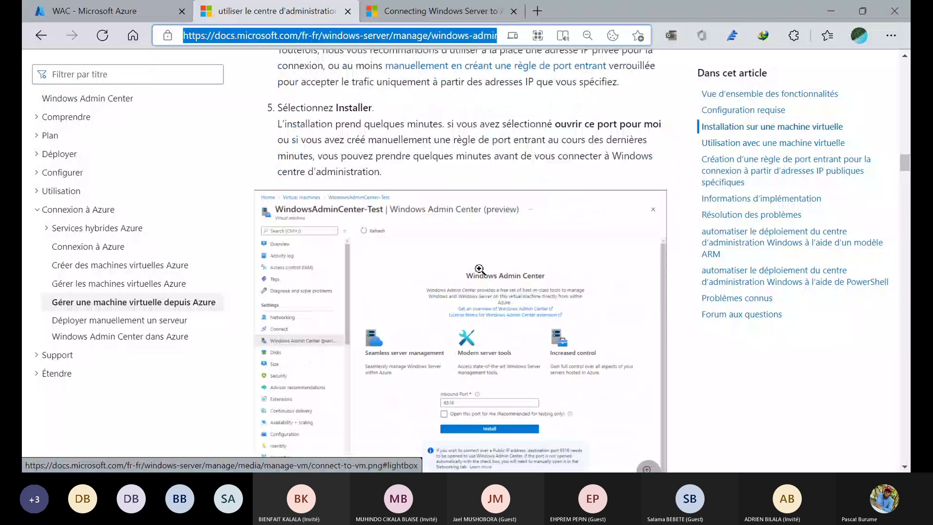
pyautogui.hotkey('ctrl', 'shift', 'Tab')
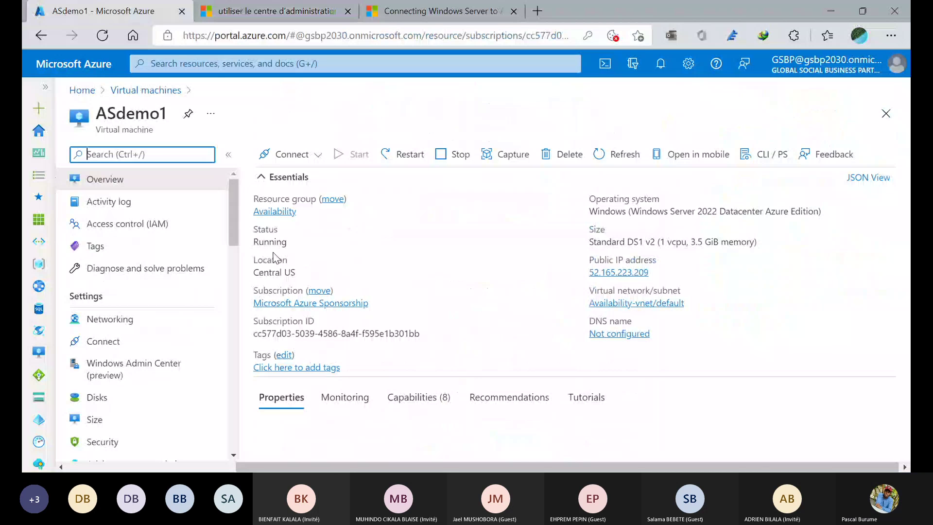
# - Open ASdemo1's networking and change the new rule's destination port from 8080 to 6516
pyautogui.click(110, 320)
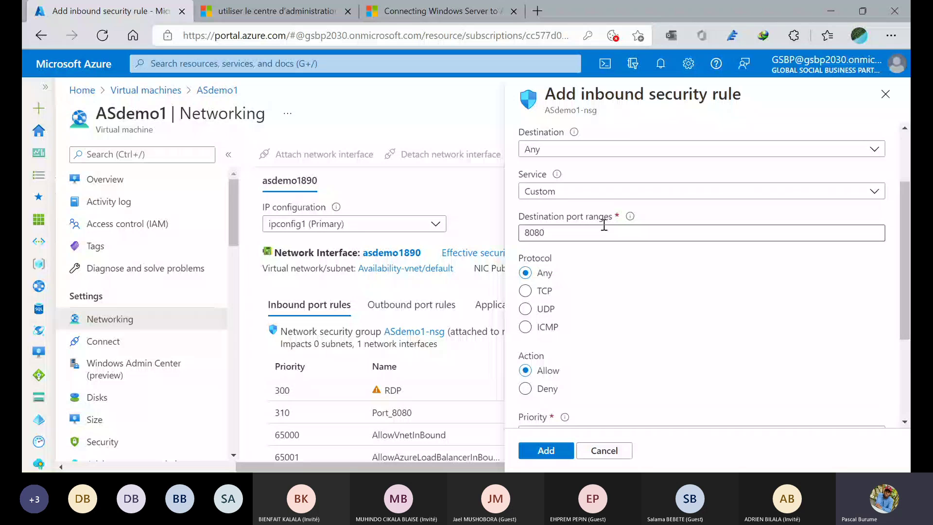
pyautogui.click(605, 229)
pyautogui.scroll(2, 604, 229)
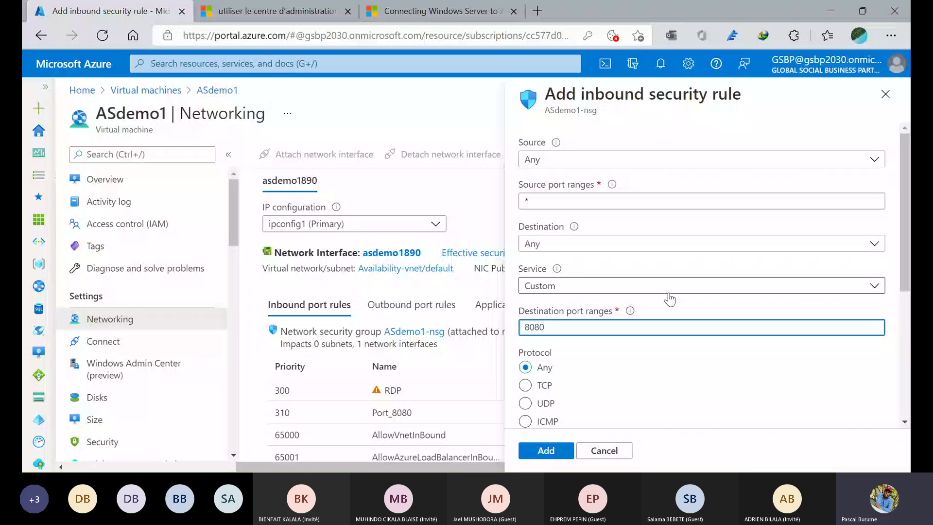
pyautogui.press('BackSpace')
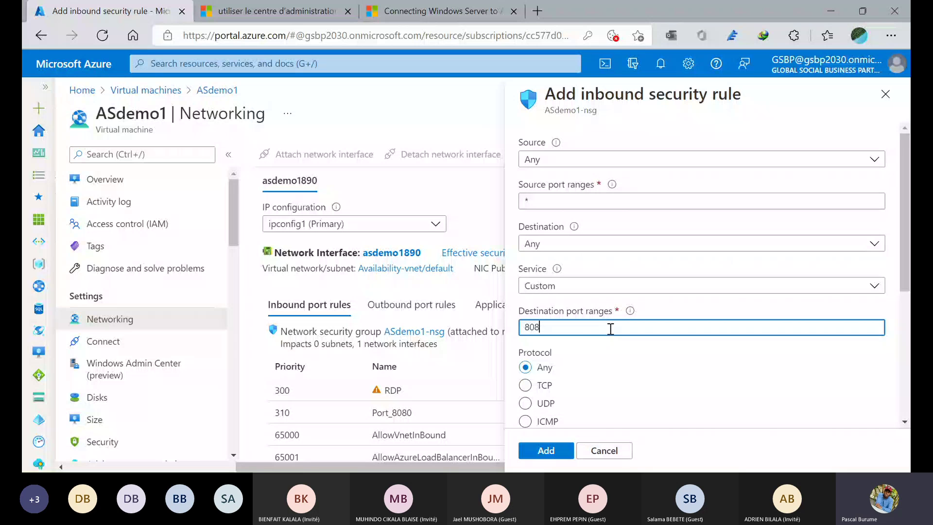
pyautogui.press('BackSpace')
pyautogui.press('BackSpace')
pyautogui.press('BackSpace')
pyautogui.write('6')
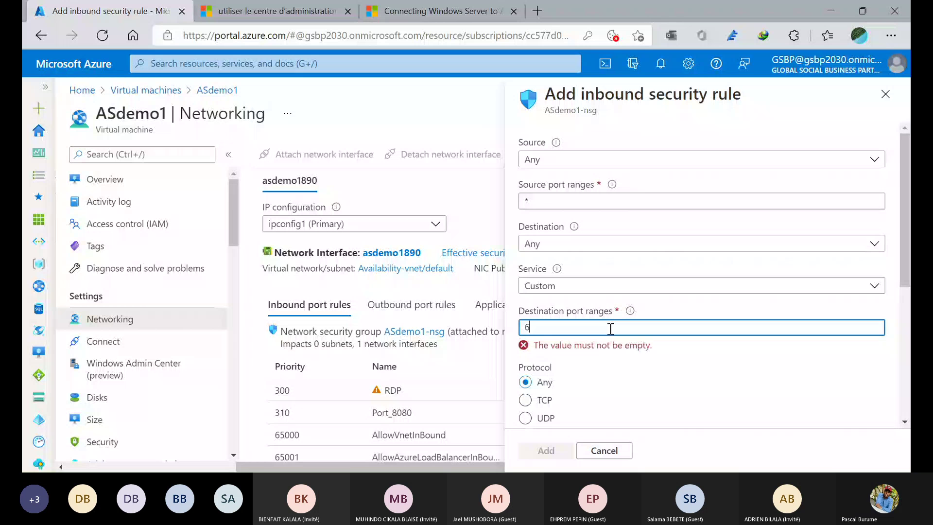
pyautogui.write('516')
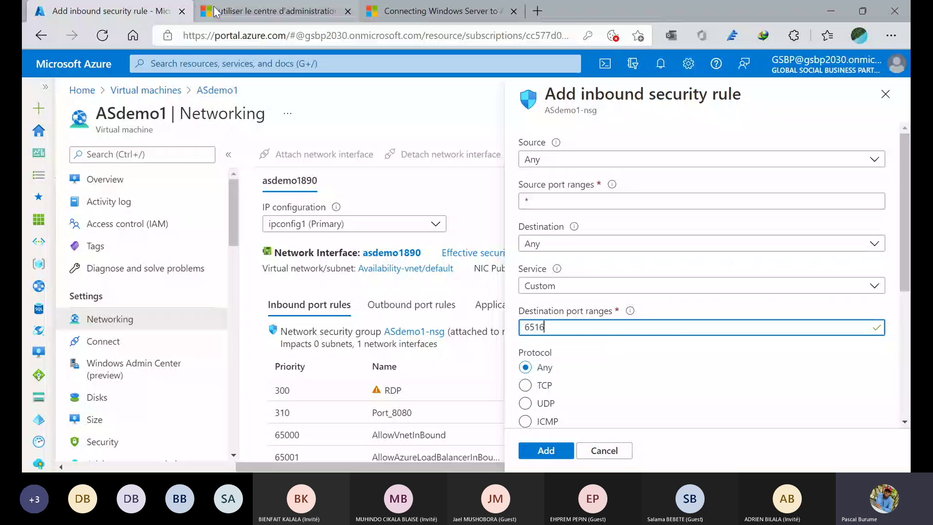
pyautogui.click(217, 10)
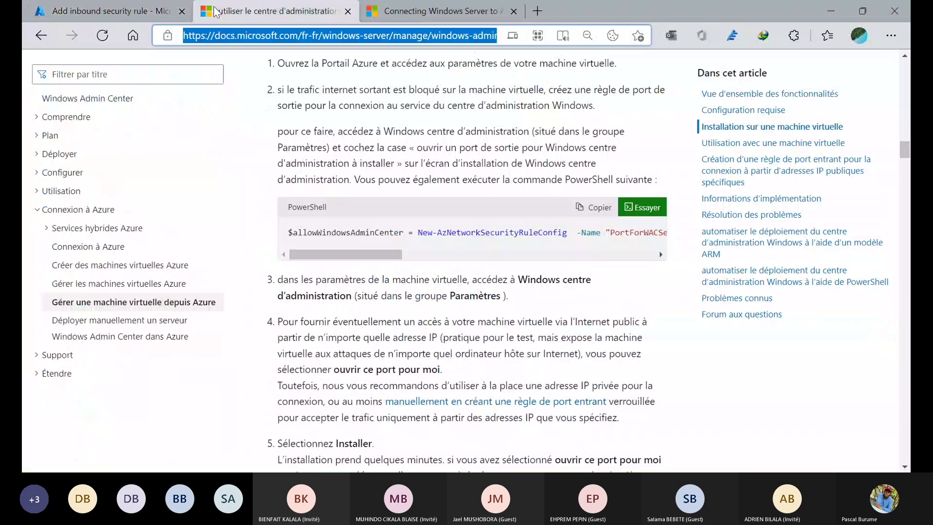
pyautogui.scroll(10, 348, 219)
pyautogui.scroll(-20, 347, 218)
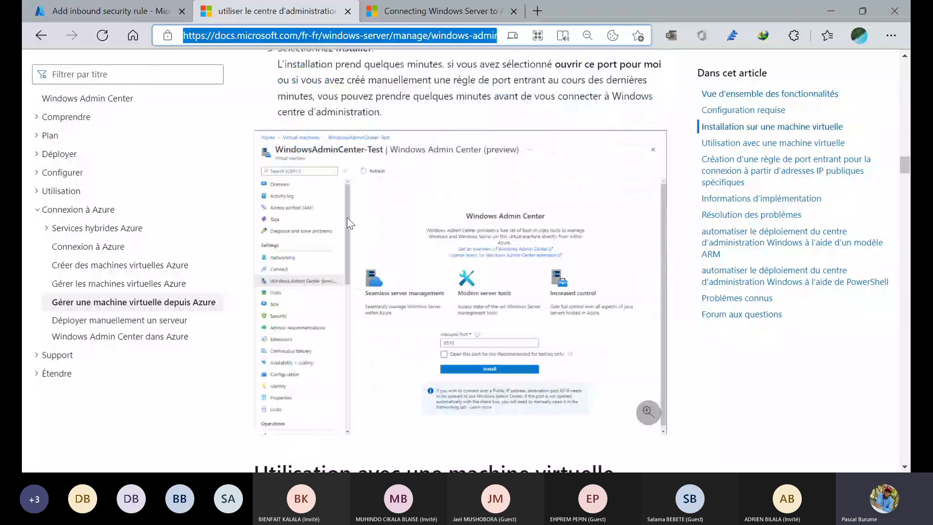
pyautogui.scroll(-2, 347, 223)
pyautogui.scroll(-10, 348, 223)
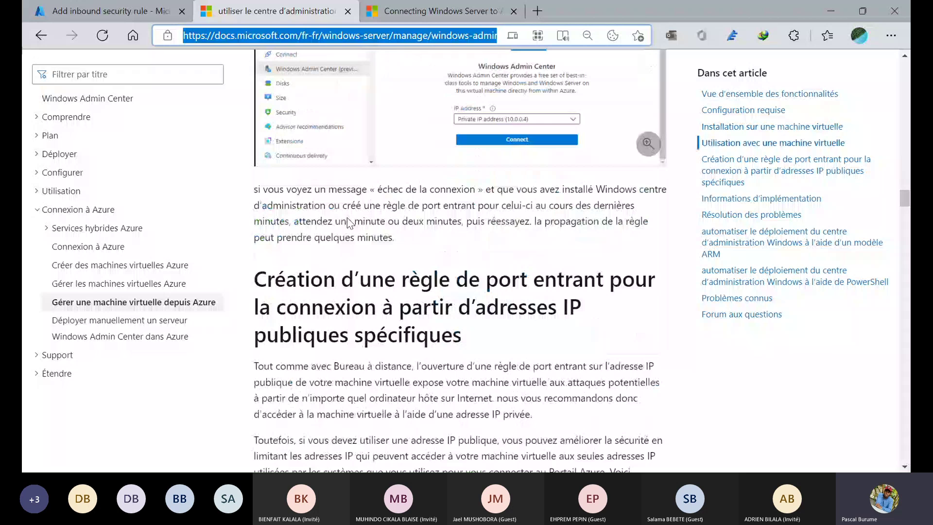
pyautogui.scroll(-10, 347, 223)
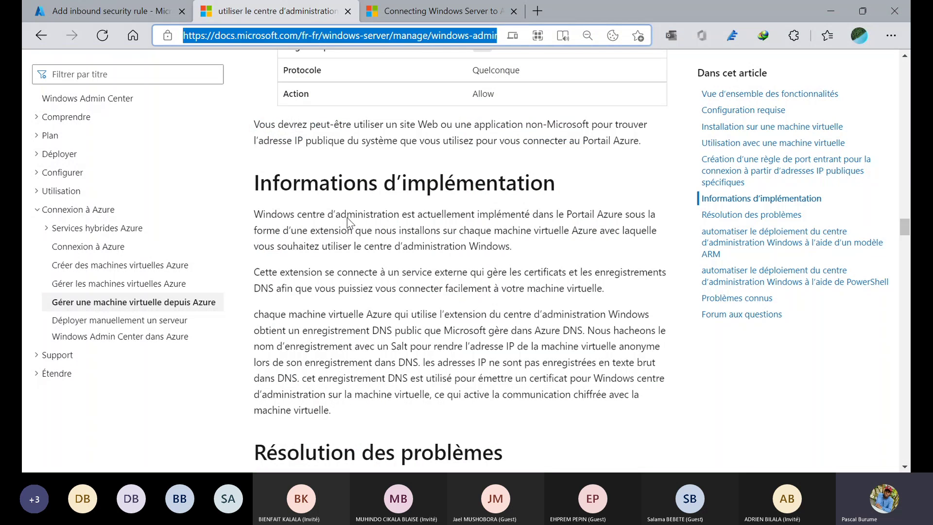
pyautogui.scroll(-2, 347, 223)
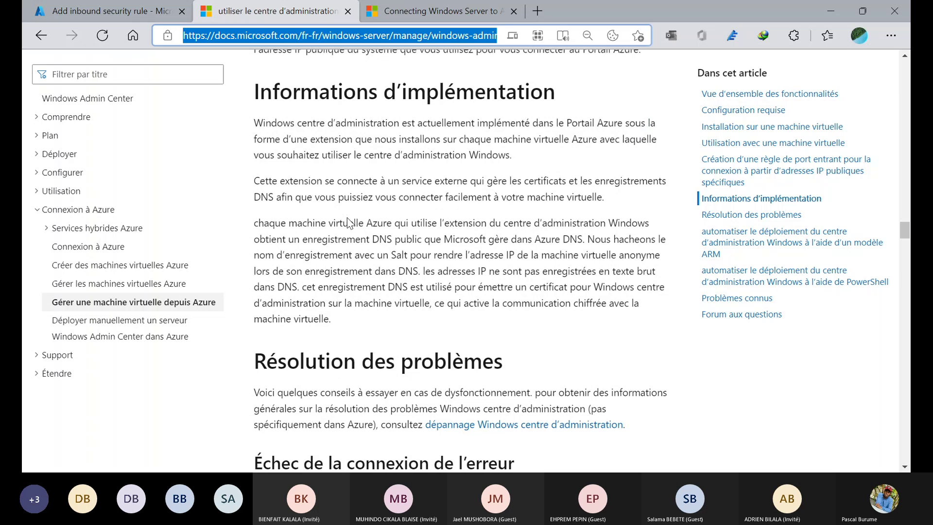
pyautogui.hotkey('ctrl', 'shift', 'Tab')
pyautogui.scroll(-2, 573, 334)
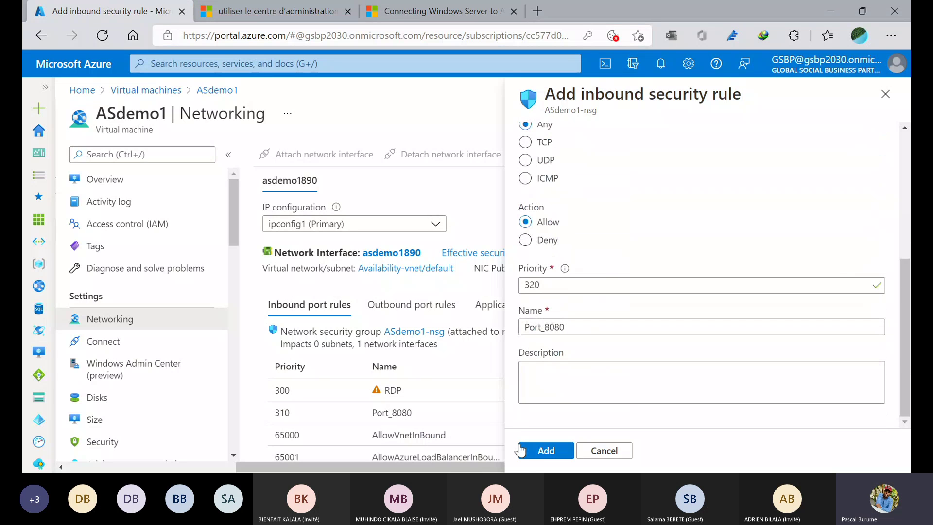
# - Rename the rule from Port_8080 to Port_6 and add it to ASdemo1-nsg
pyautogui.click(576, 332)
pyautogui.press('BackSpace')
pyautogui.press('BackSpace')
pyautogui.press('BackSpace')
pyautogui.press('BackSpace')
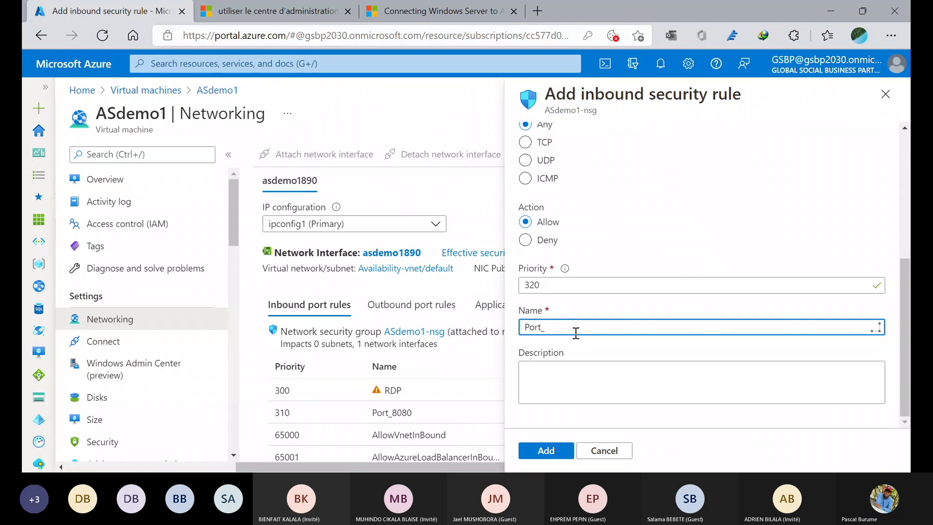
pyautogui.write('6')
pyautogui.click(545, 452)
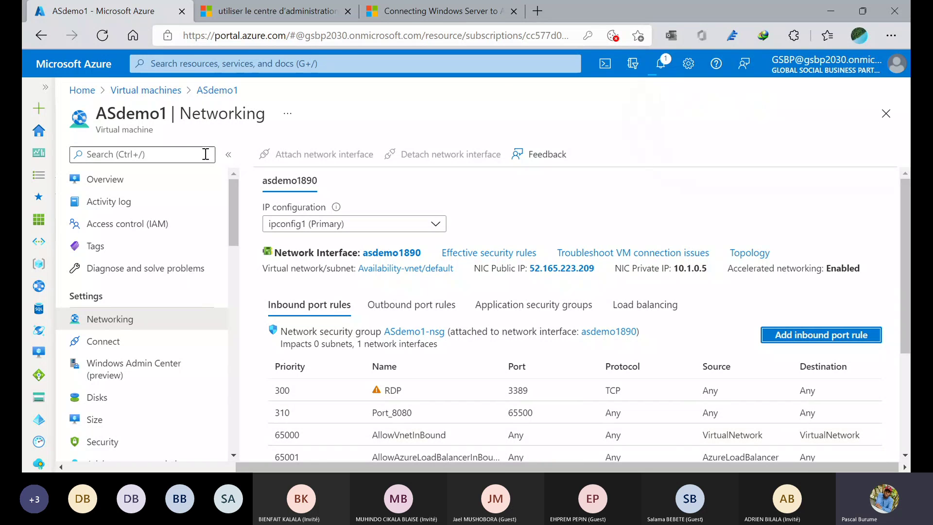
pyautogui.click(340, 389)
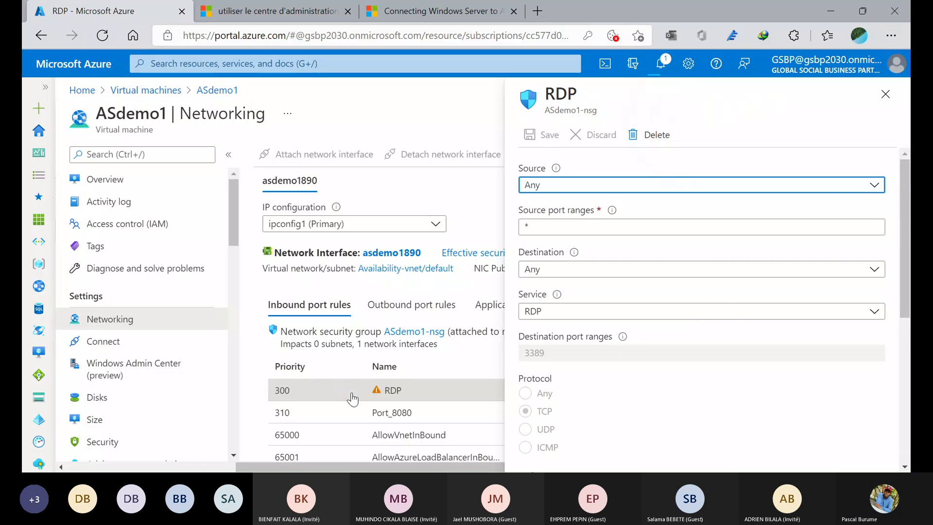
pyautogui.scroll(-3, 380, 404)
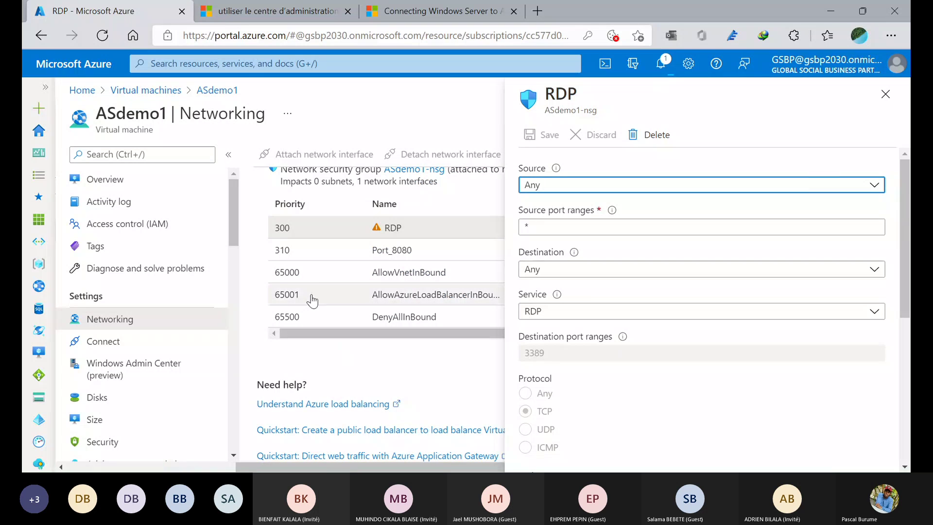
pyautogui.scroll(1, 312, 302)
pyautogui.hscroll(2, 364, 300)
pyautogui.scroll(1, 364, 300)
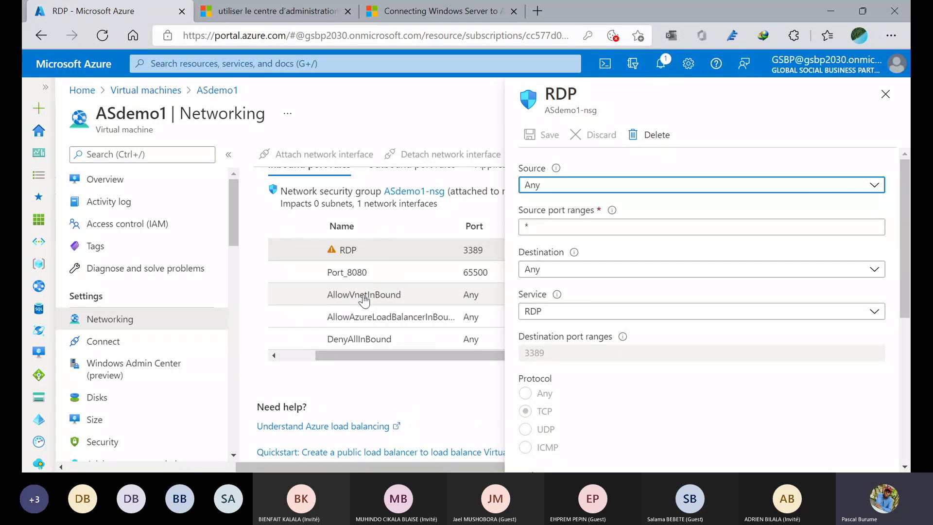
pyautogui.hscroll(2, 364, 300)
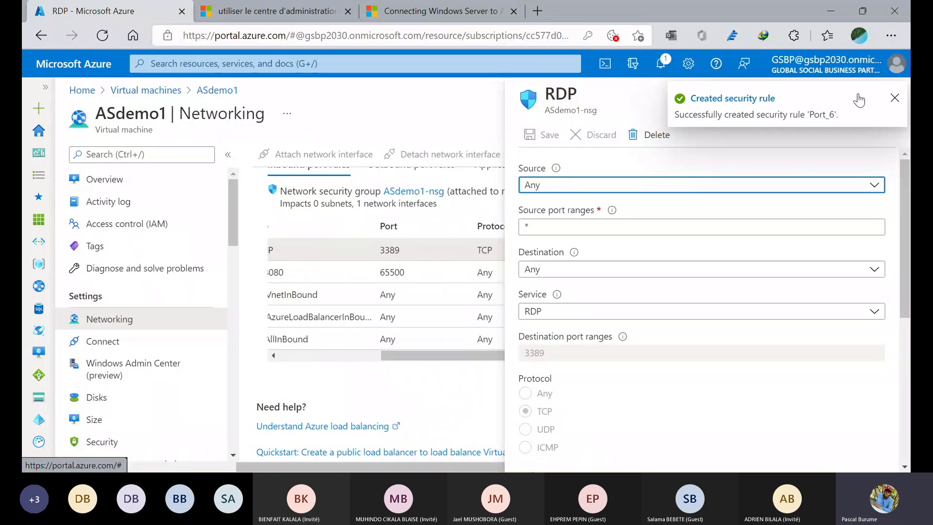
pyautogui.click(894, 98)
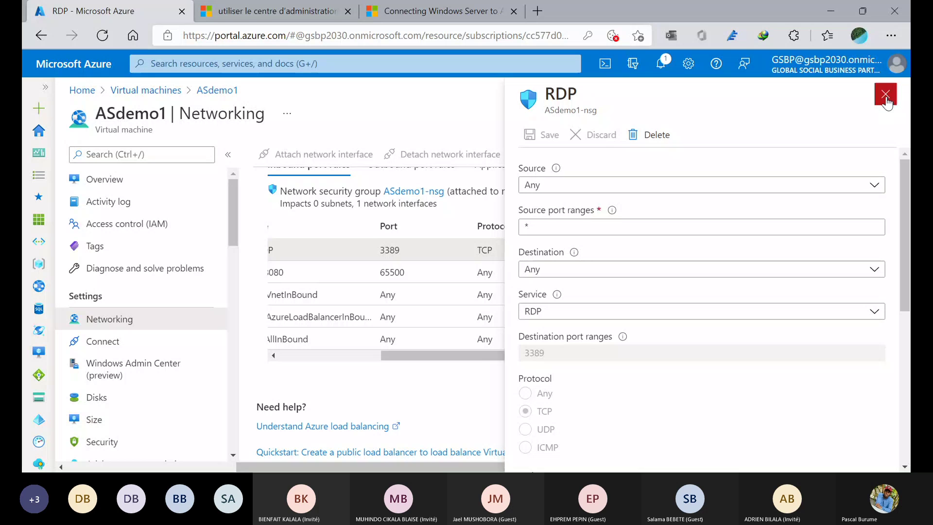
pyautogui.click(886, 97)
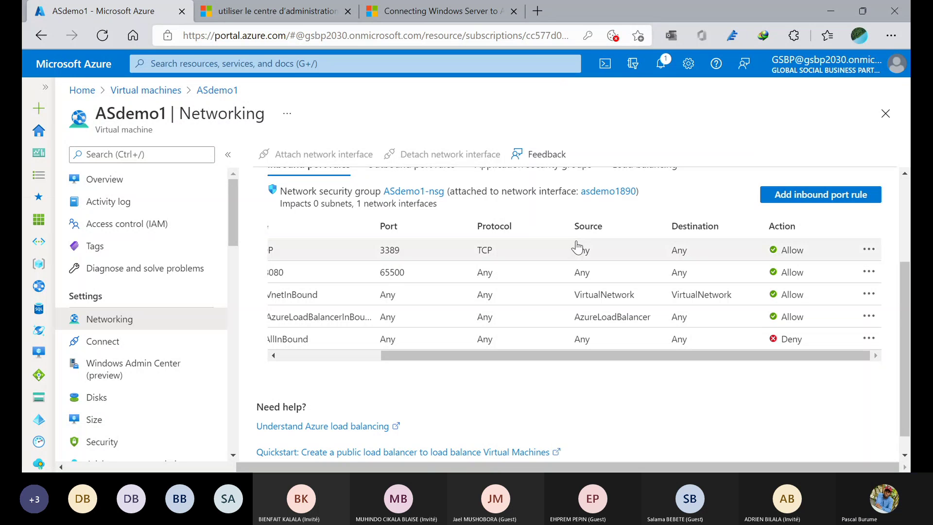
pyautogui.hscroll(-3, 577, 248)
pyautogui.scroll(-1, 577, 247)
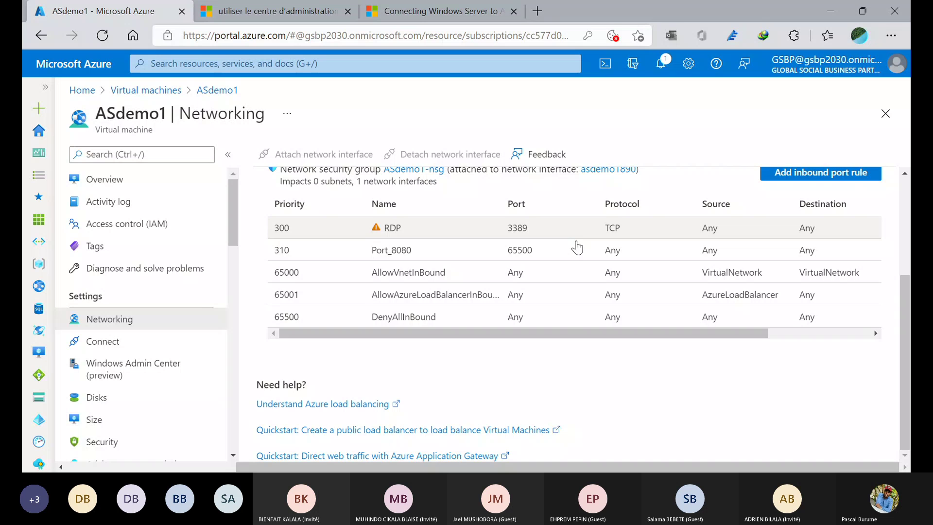
pyautogui.hscroll(3, 577, 248)
pyautogui.scroll(3, 577, 248)
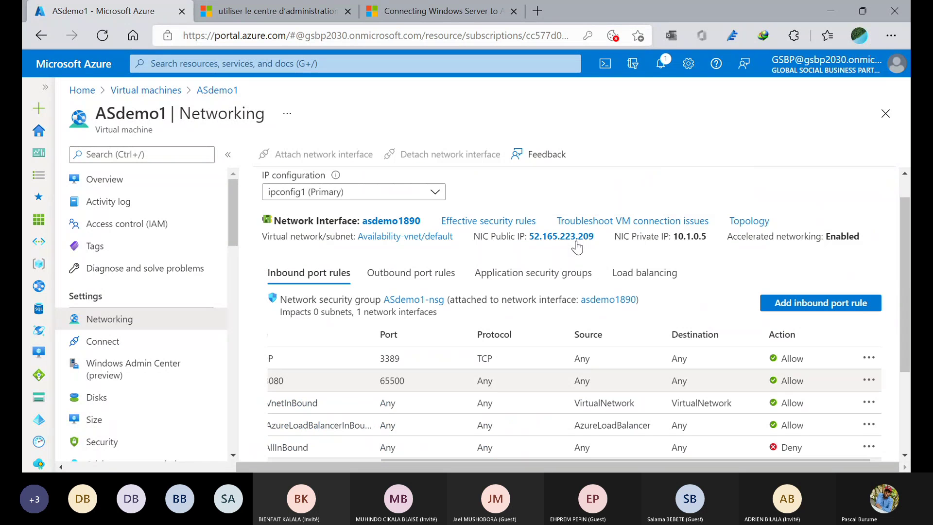
pyautogui.scroll(1, 273, 273)
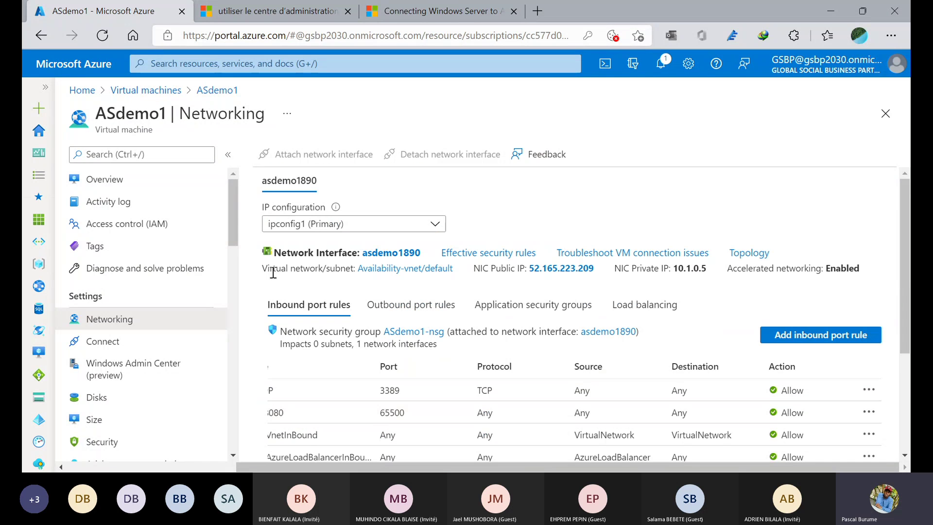
# - Check Connect and Networking for the Port_6 rule, try Windows Admin Center, then return to Overview
pyautogui.click(117, 339)
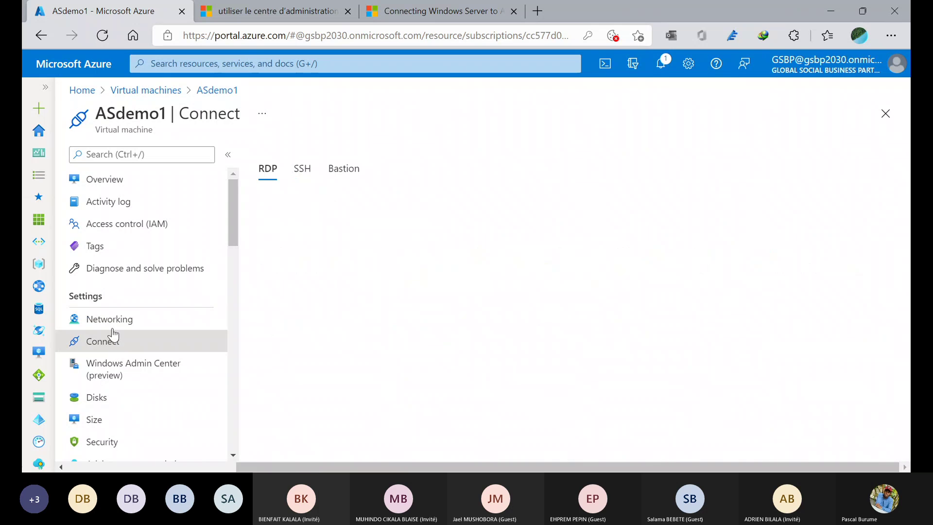
pyautogui.click(112, 327)
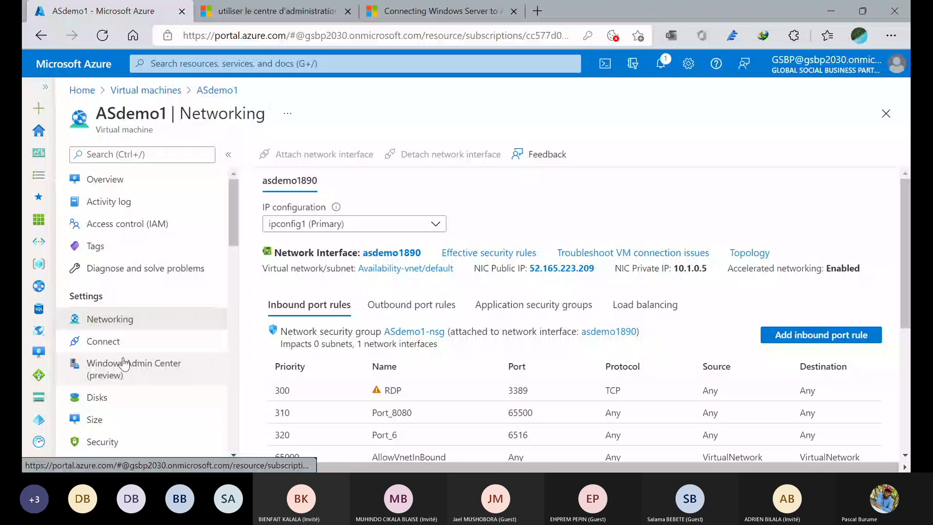
pyautogui.click(124, 364)
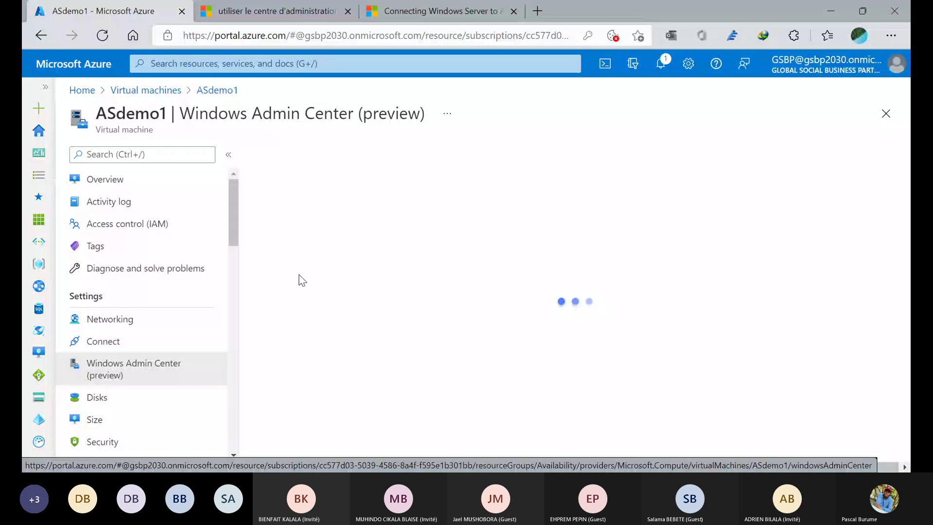
pyautogui.click(97, 396)
pyautogui.click(111, 341)
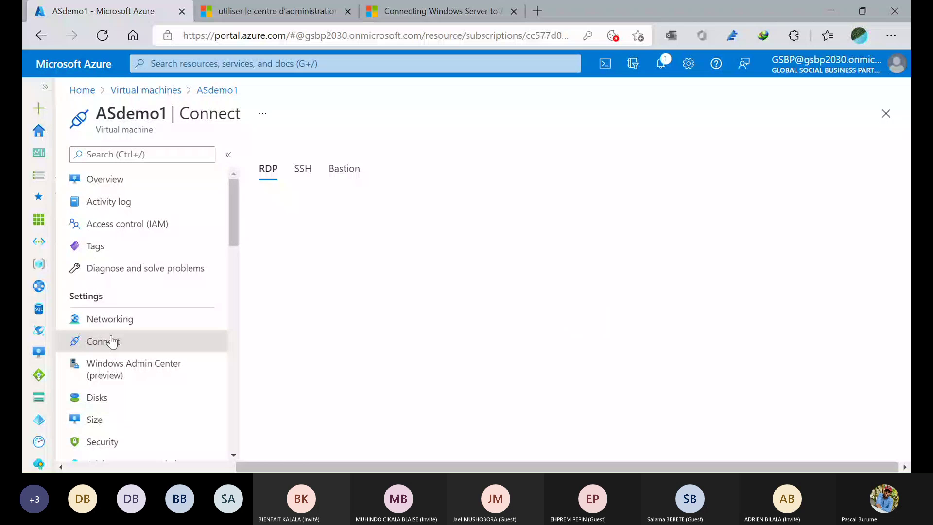
pyautogui.click(105, 368)
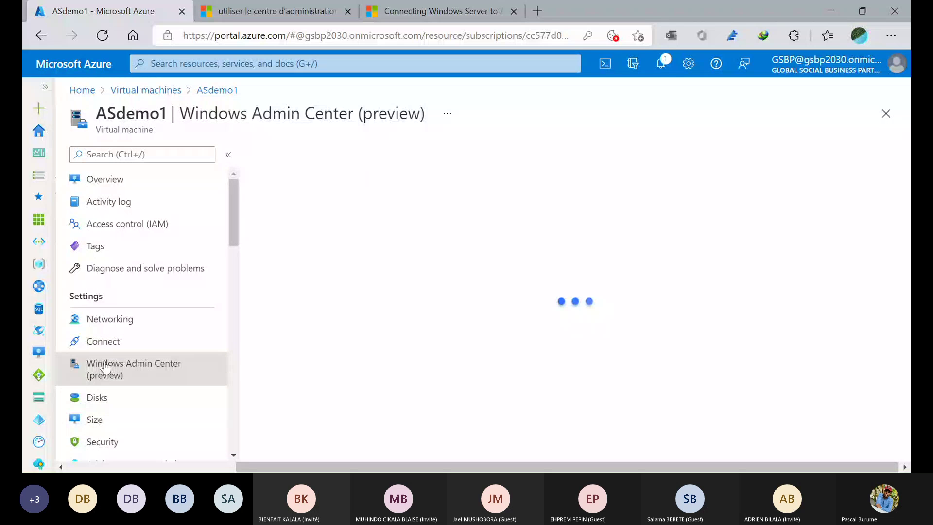
pyautogui.click(216, 93)
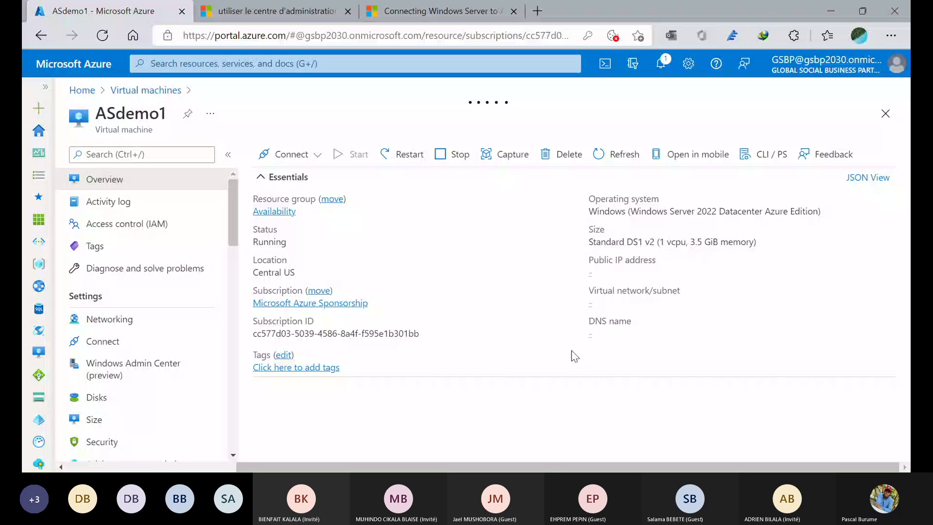
# - Load ASdemo1's Windows Admin Center (preview) page, offering connection via public IP 52.165.223.209
pyautogui.click(130, 375)
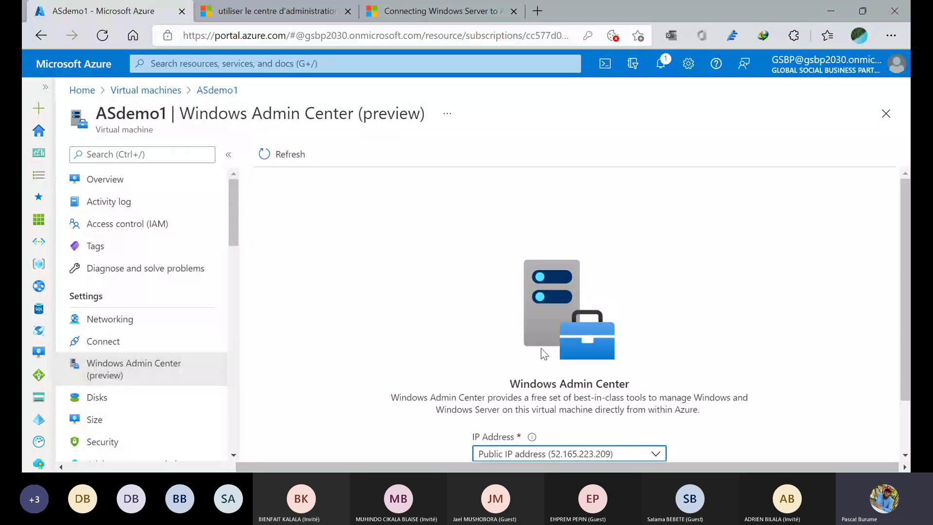
# - Switch the Windows Admin Center connection to private IP 10.1.0.5, retry it, and refresh
pyautogui.scroll(-2, 541, 348)
pyautogui.click(531, 420)
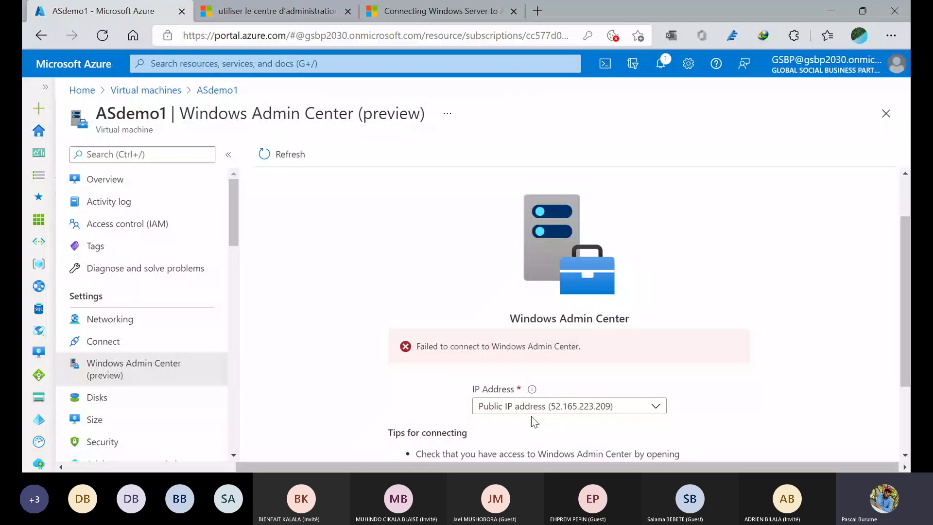
pyautogui.scroll(-2, 531, 416)
pyautogui.click(583, 298)
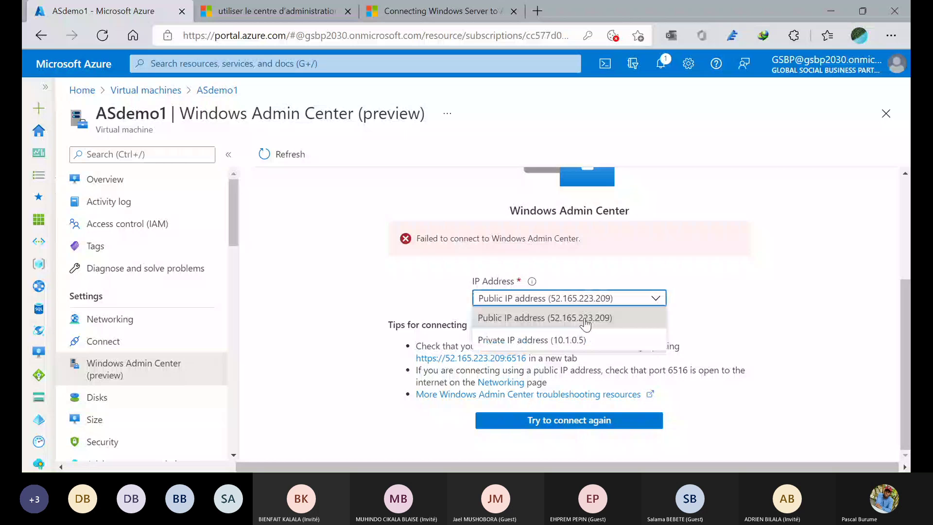
pyautogui.click(563, 340)
pyautogui.click(525, 423)
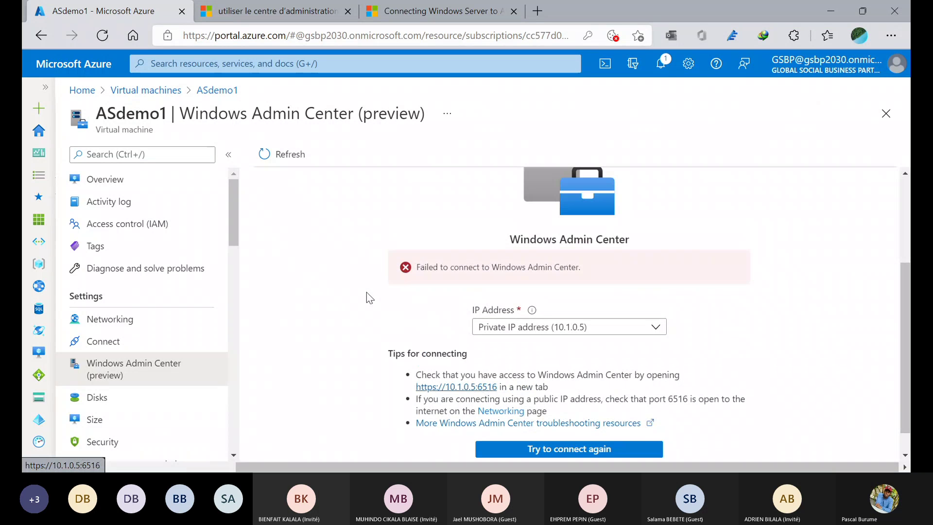
pyautogui.click(286, 154)
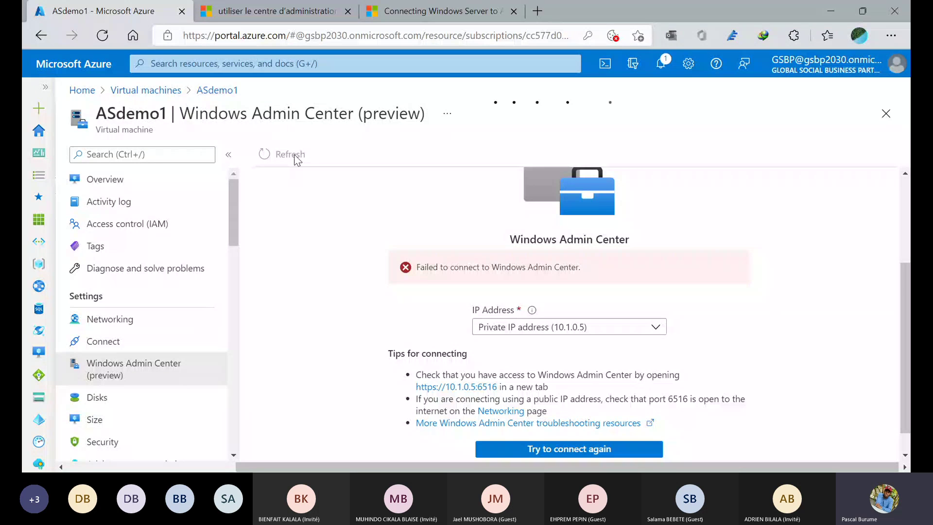
# - Revisit ASdemo1's Connect, Networking and Windows Admin Center pages, then return to Overview
pyautogui.click(107, 348)
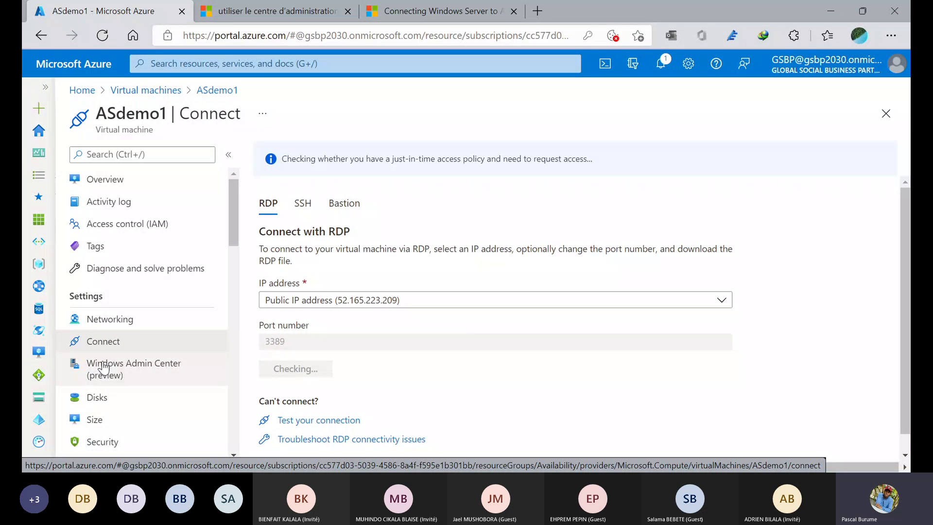
pyautogui.click(104, 367)
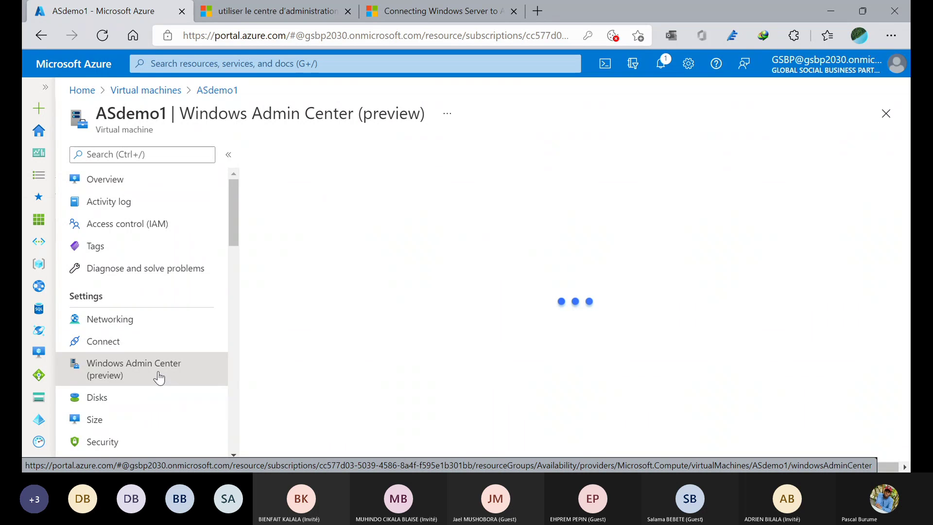
pyautogui.click(142, 350)
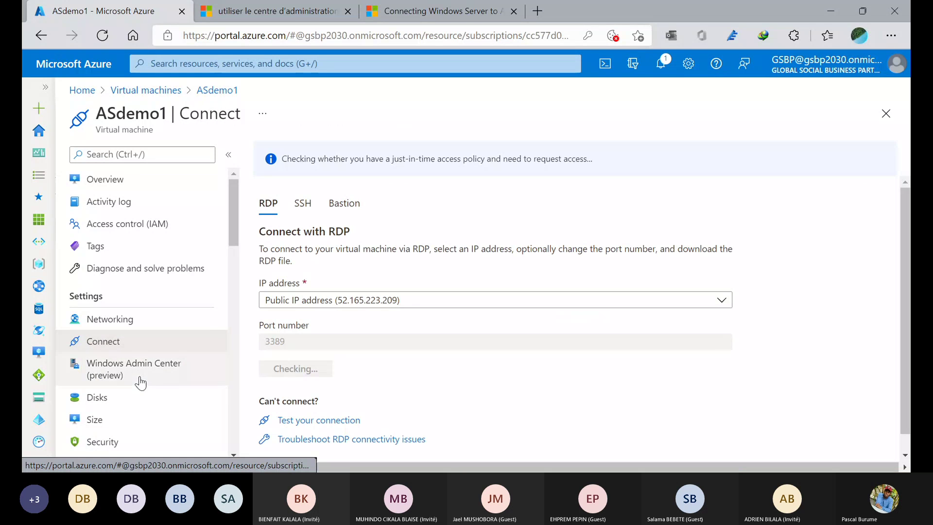
pyautogui.click(145, 325)
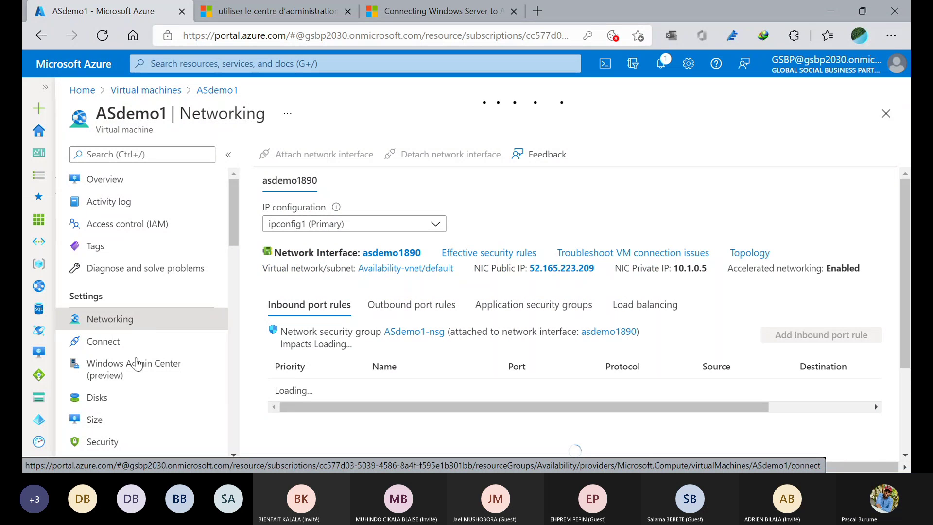
pyautogui.click(134, 376)
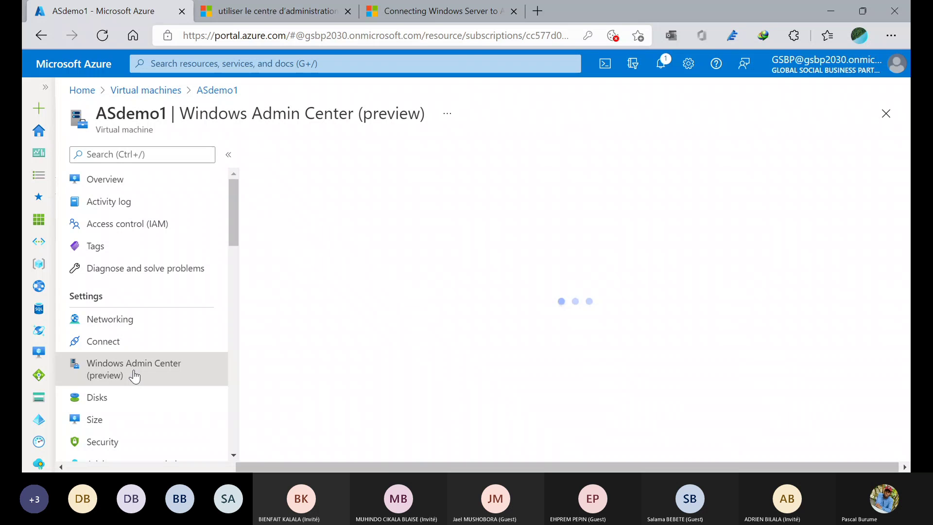
pyautogui.scroll(-5, 134, 376)
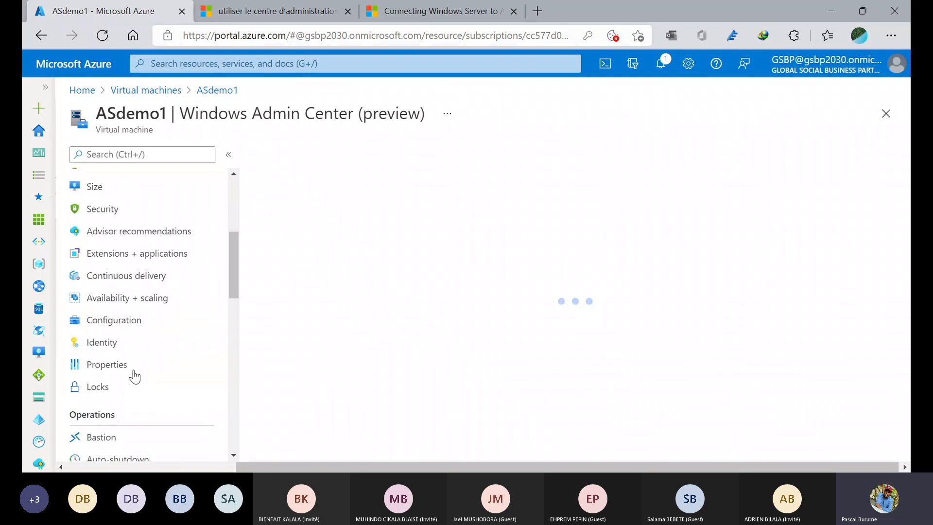
pyautogui.scroll(5, 135, 376)
pyautogui.click(119, 180)
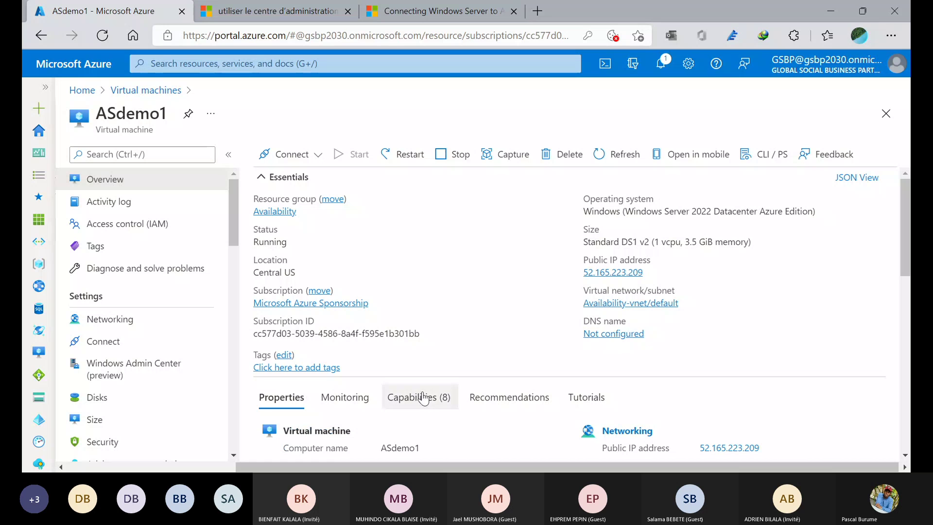
# - Open the Windows Admin Center (preview) card from the Overview's Capabilities (8) list
pyautogui.click(421, 397)
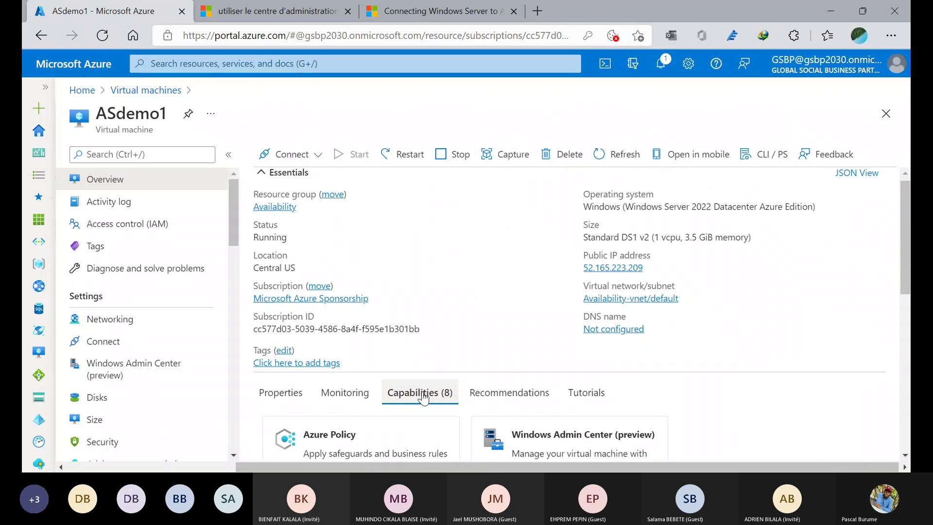
pyautogui.scroll(-3, 538, 342)
pyautogui.click(538, 343)
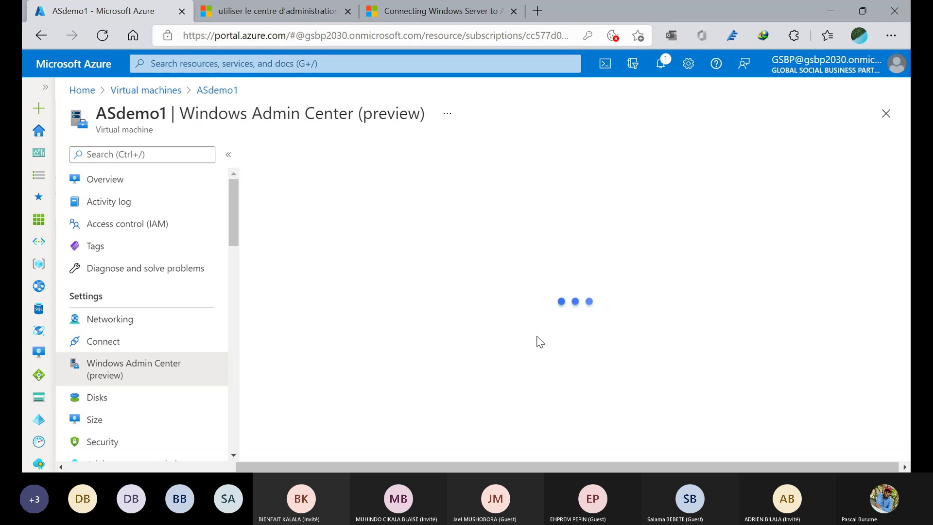
# - Connect to ASdemo1's Windows Admin Center at 52.165.223.209, retrying until the sign-in form loads
pyautogui.scroll(-2, 538, 342)
pyautogui.click(579, 426)
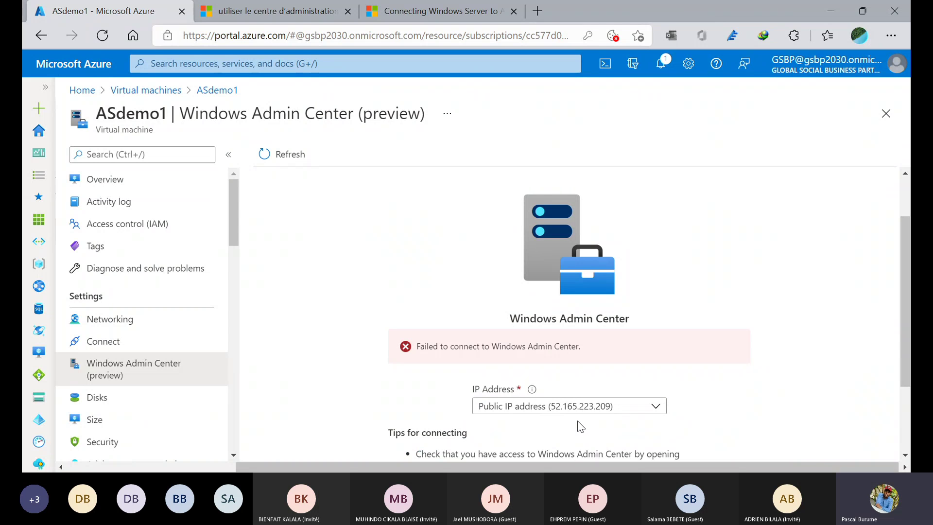
pyautogui.scroll(-3, 580, 427)
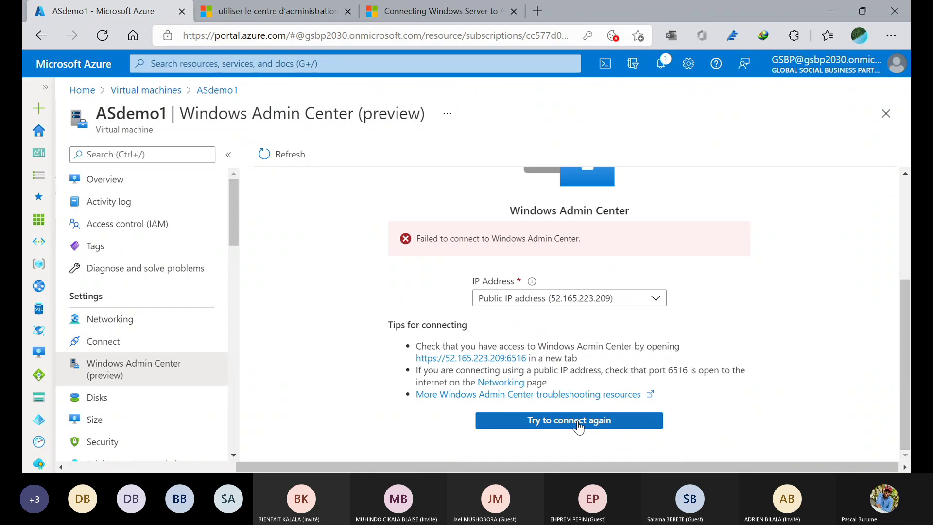
pyautogui.click(537, 424)
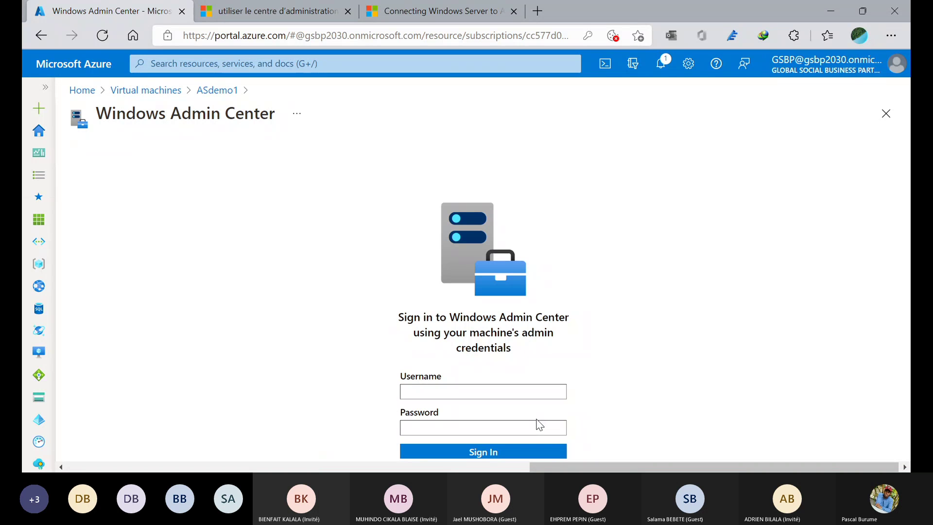
# - Fill in the saved admin username and the account password, then submit the sign-in
pyautogui.click(494, 393)
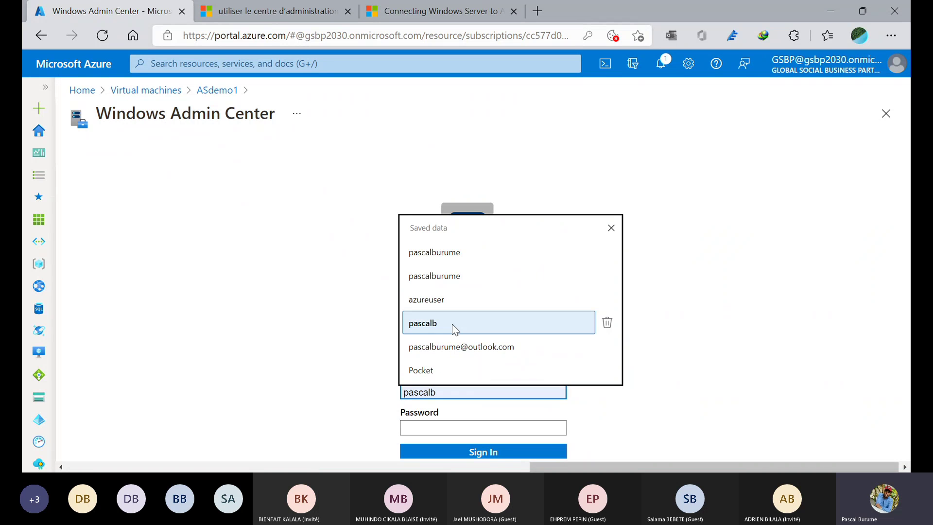
pyautogui.click(444, 304)
pyautogui.click(443, 428)
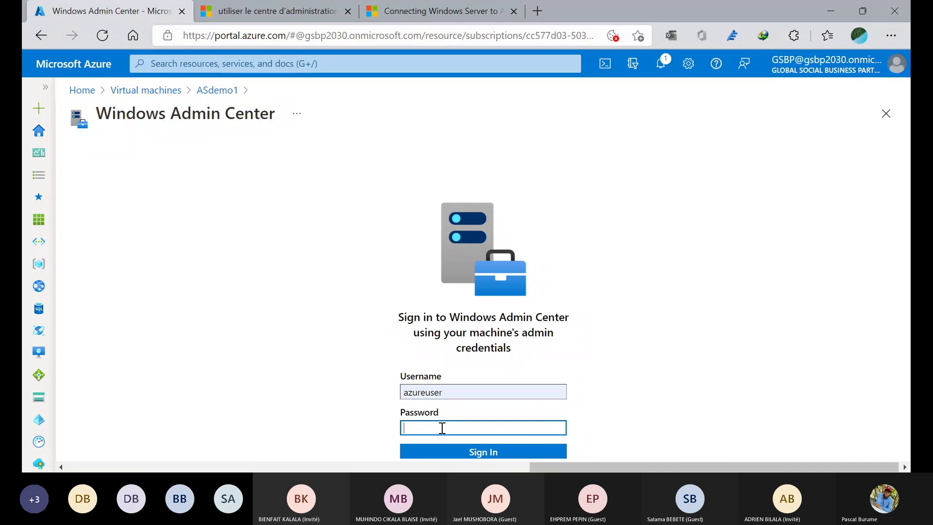
pyautogui.write('••••••••••••')
pyautogui.click(439, 453)
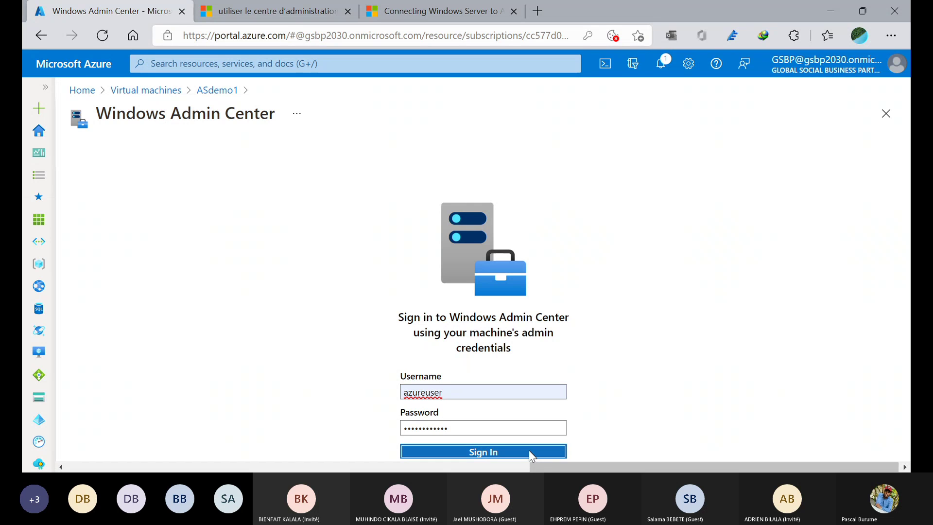
# - Recheck the entered username and resubmit the Windows Admin Center sign-in until it goes through
pyautogui.click(529, 452)
pyautogui.click(511, 450)
pyautogui.moveTo(539, 467); pyautogui.dragTo(698, 421)
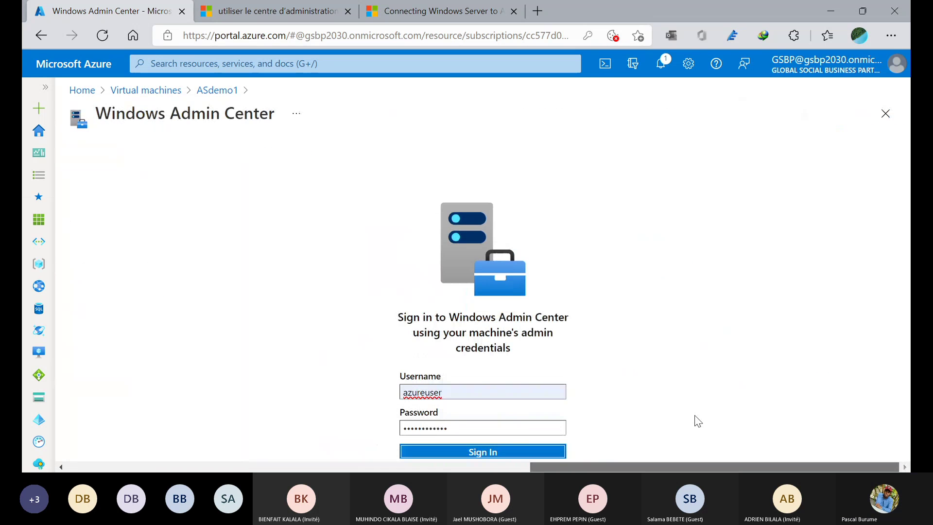
pyautogui.click(531, 388)
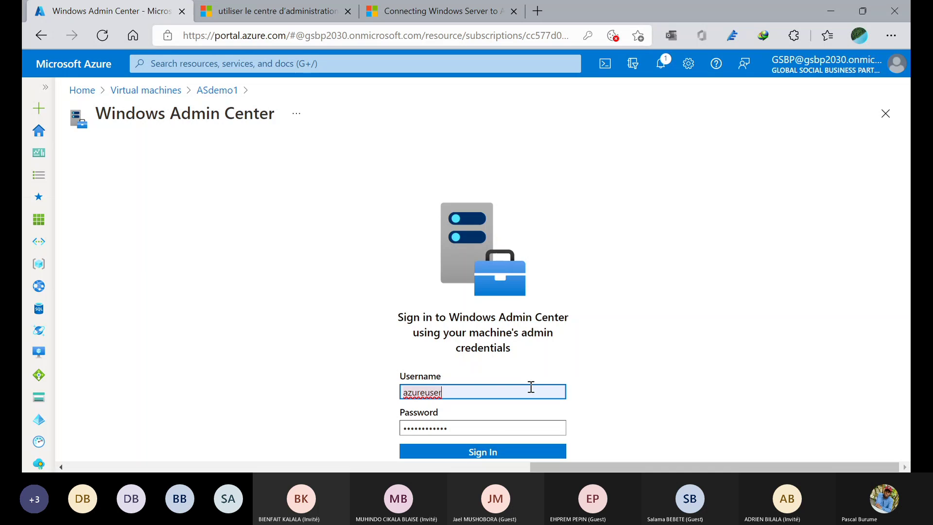
pyautogui.click(609, 432)
pyautogui.click(519, 453)
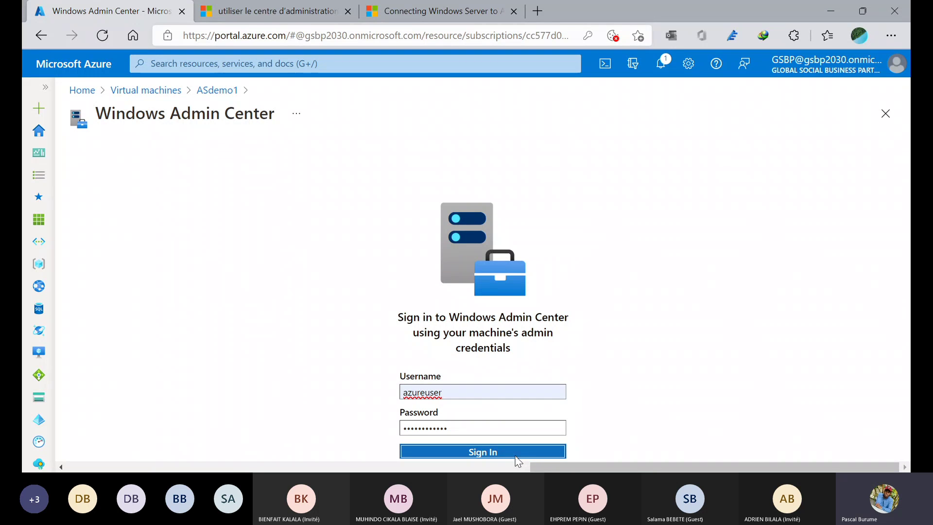
pyautogui.hotkey('alt', 'Tab')
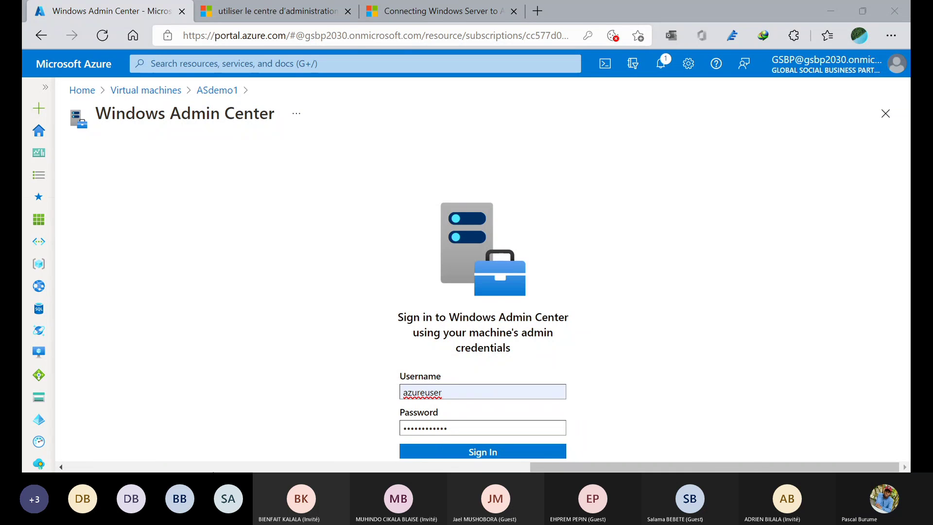
pyautogui.click(687, 55)
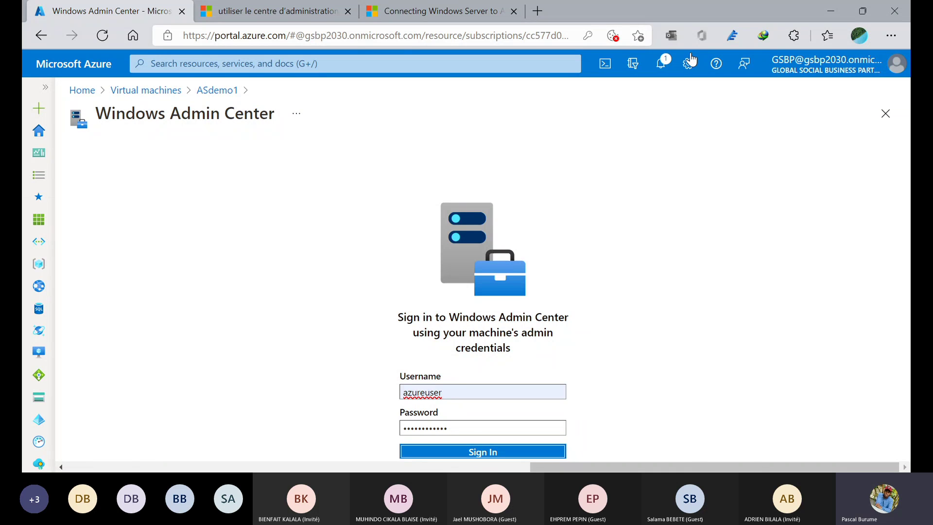